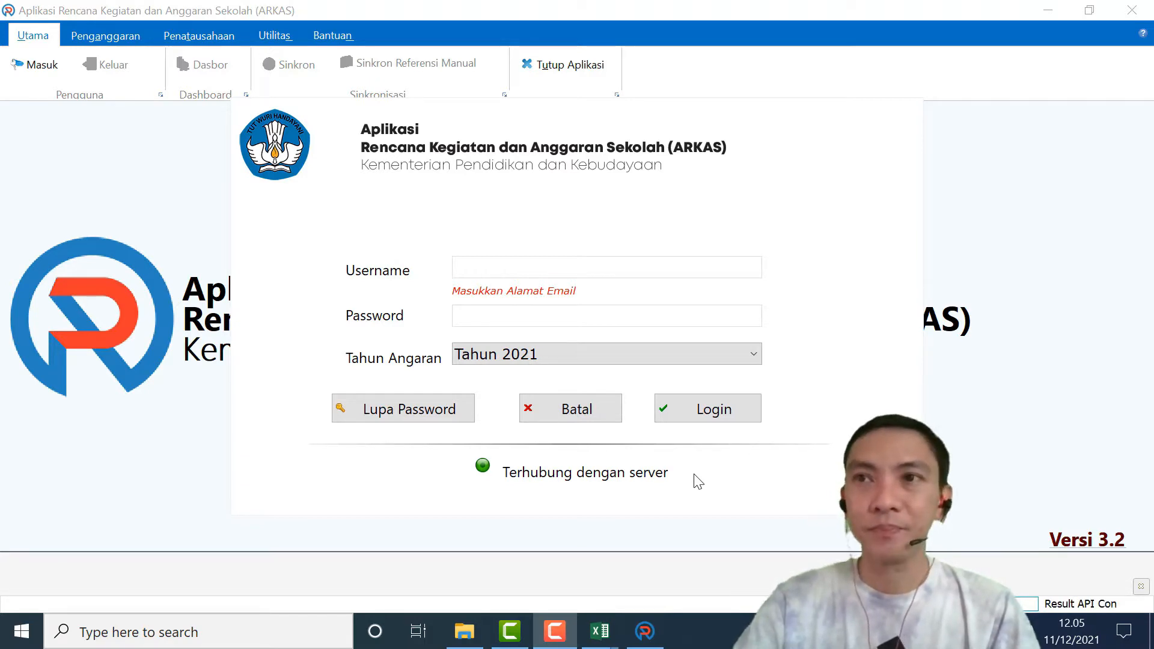
- Log in for budget year Tahun 2021 with the account's e-mail username and password
click(611, 268)
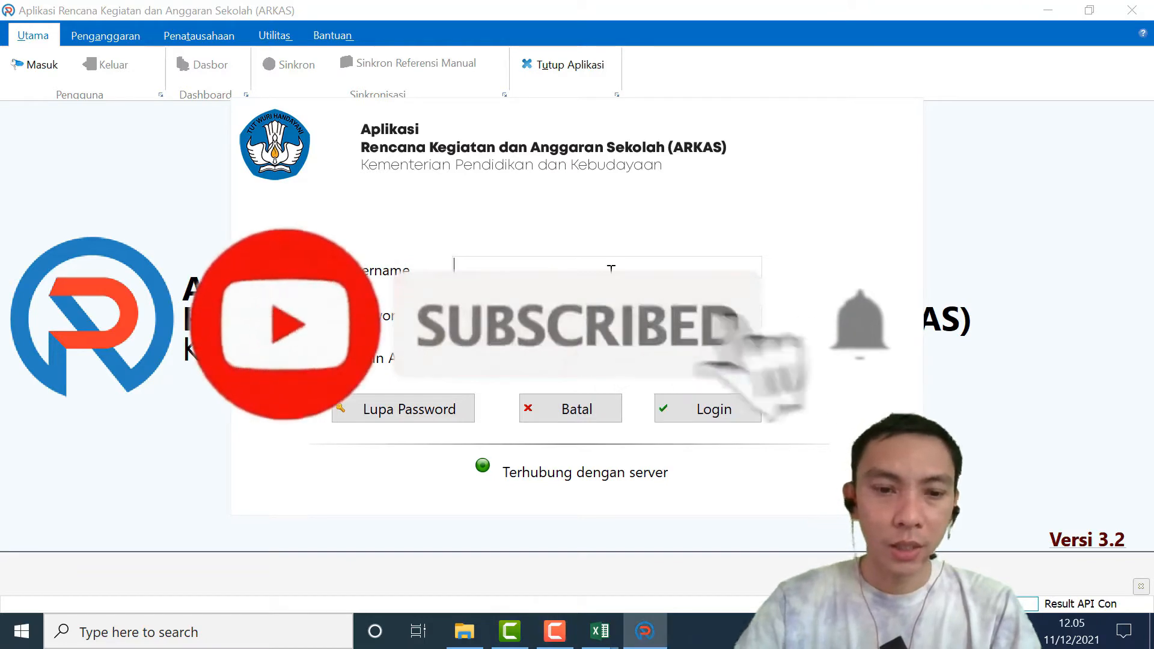
text(****)
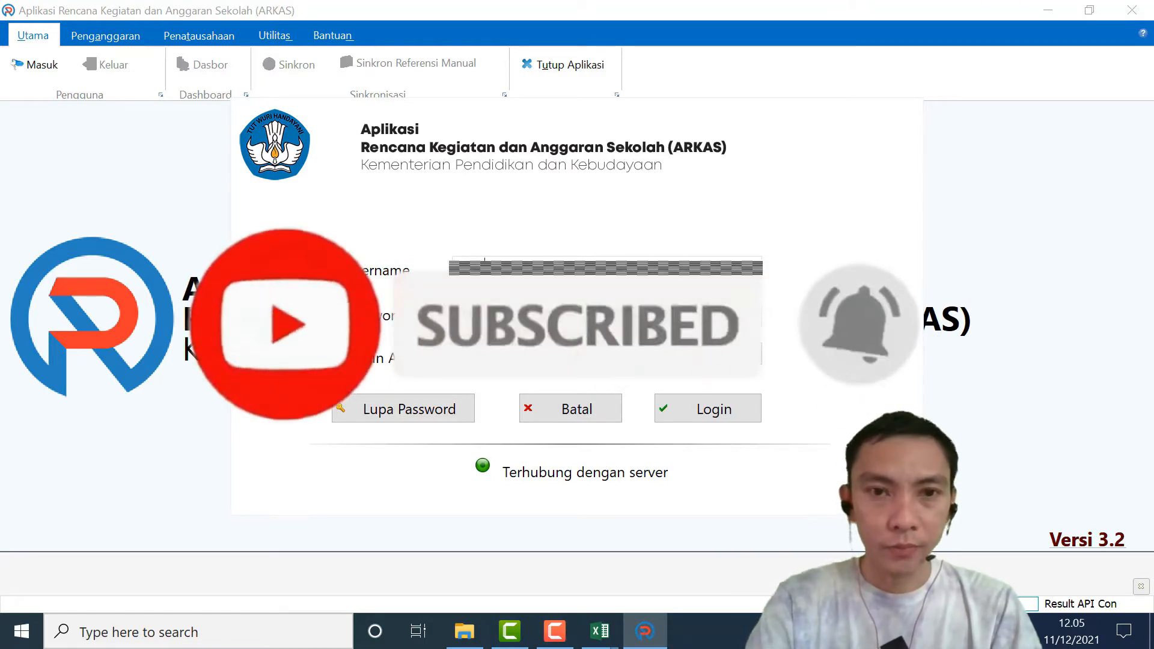
text(********)
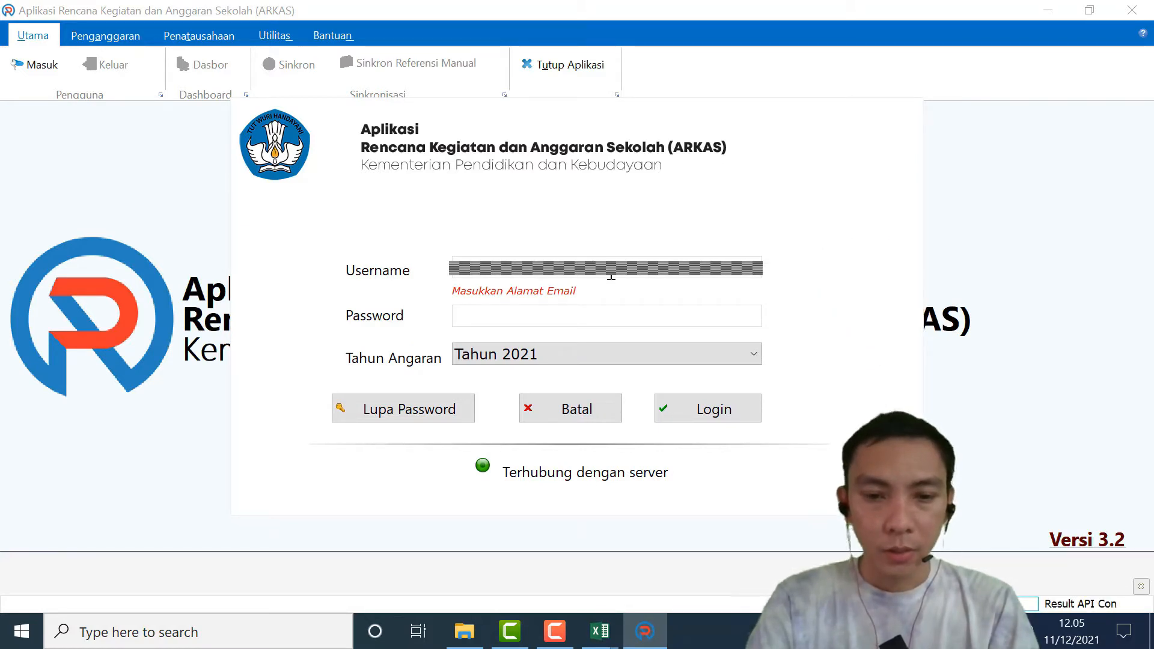
click(625, 316)
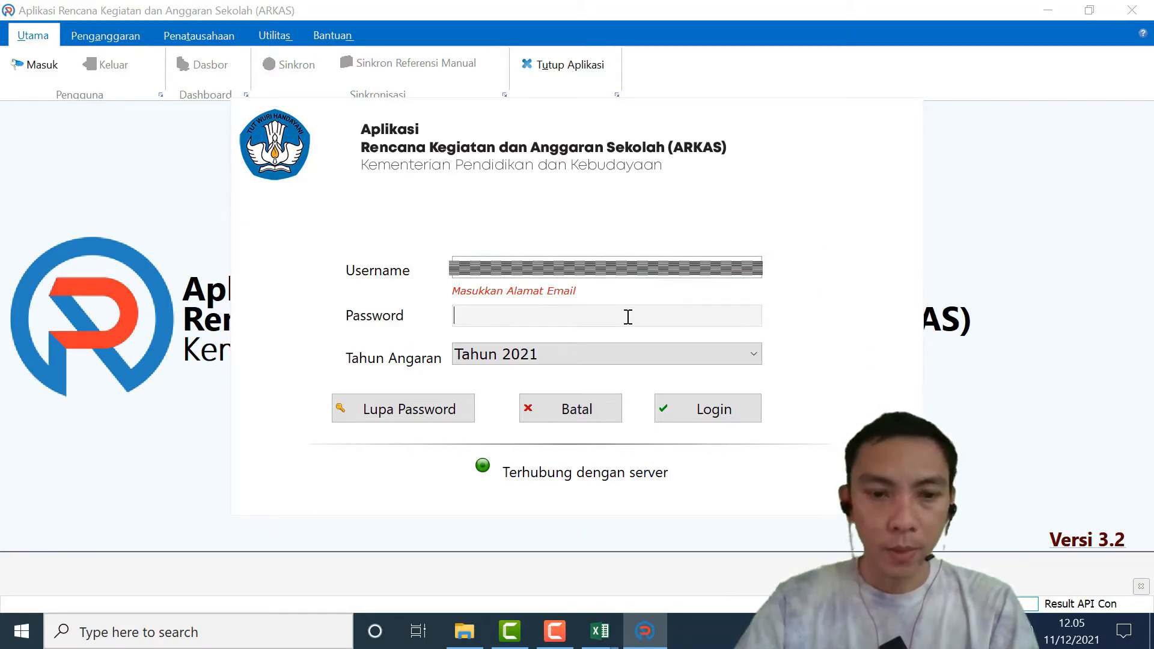
text(************)
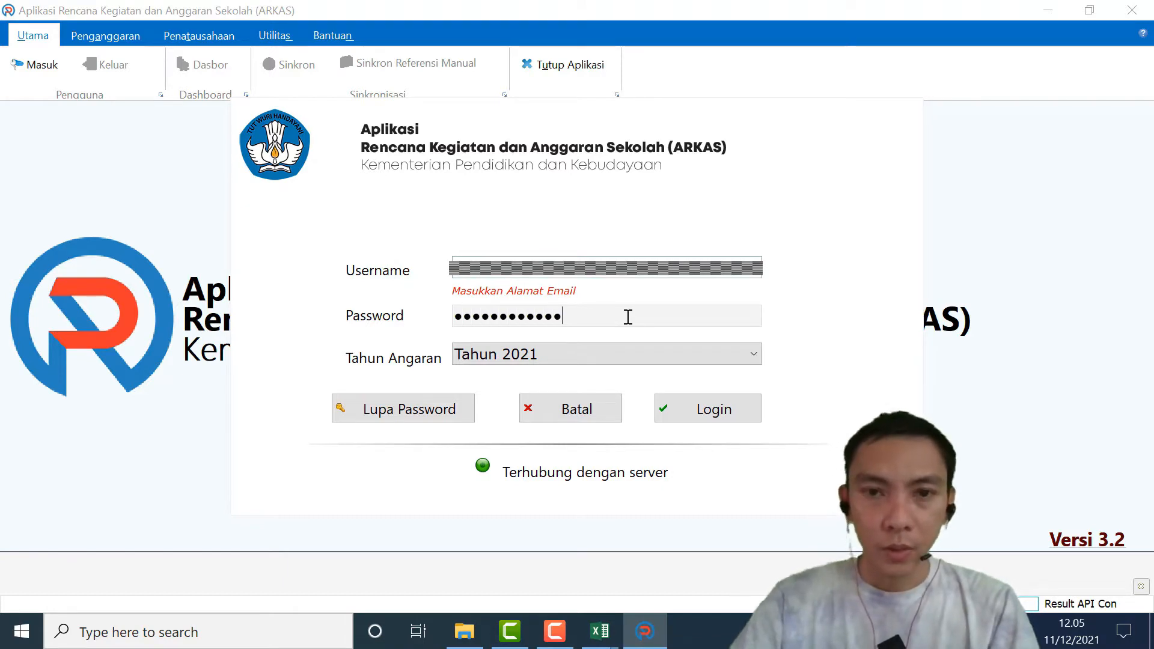
click(745, 416)
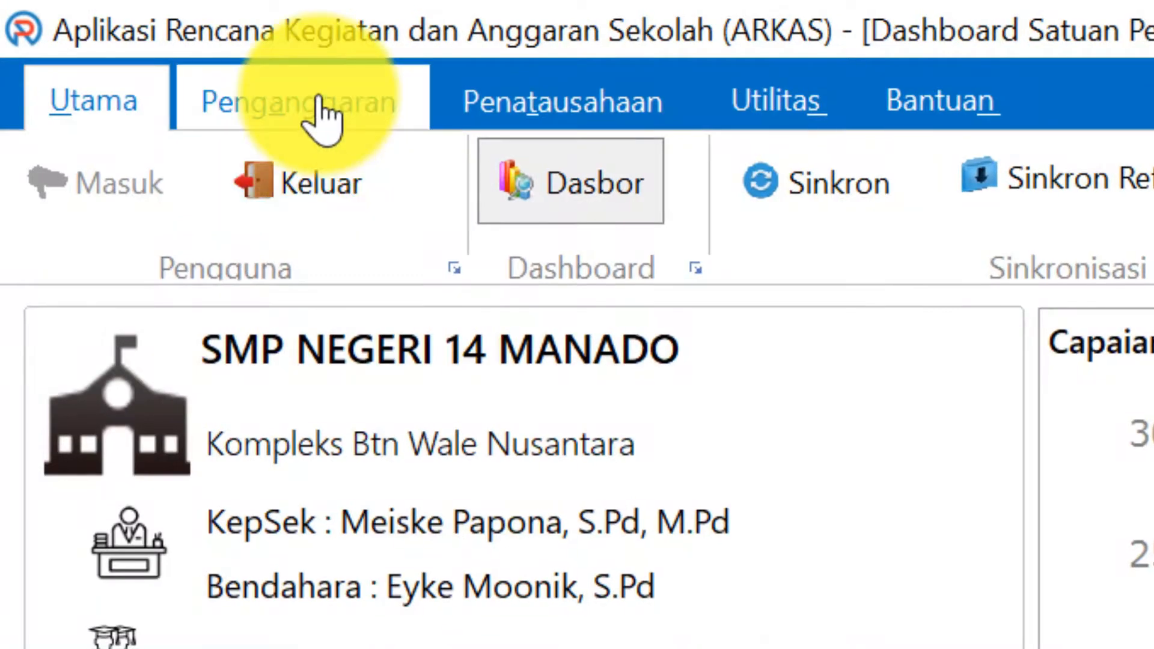
- Start a Perubahan of the BOS Reguler budget under Aktivasi Kertas Kerja and agree to continue past the warning
click(322, 118)
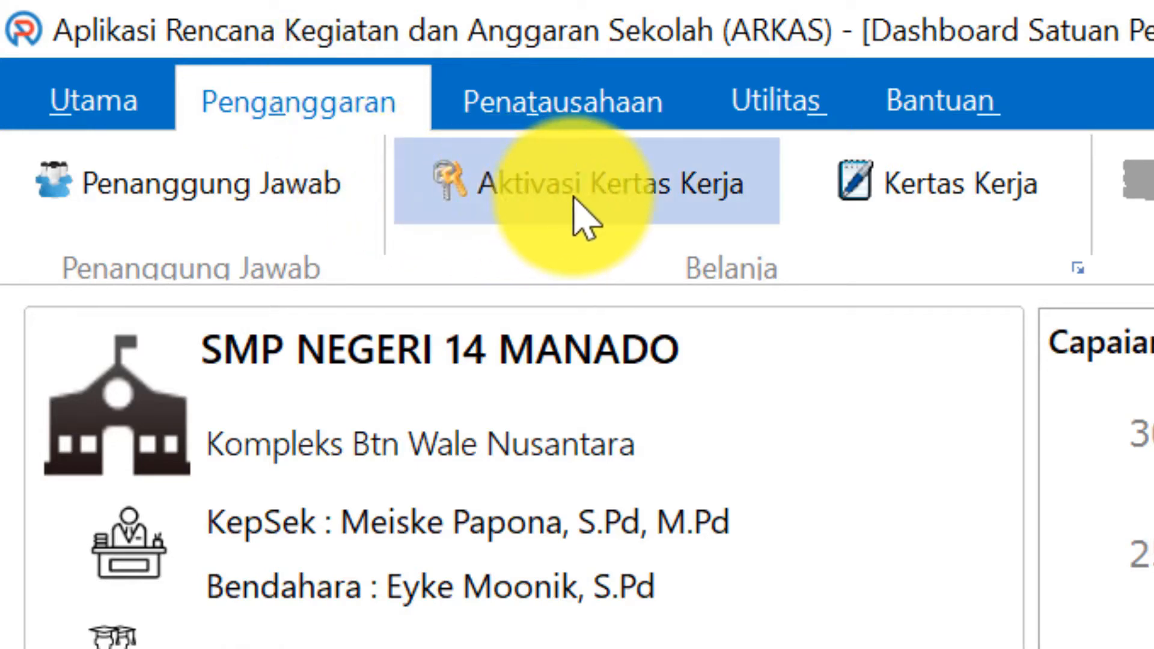
click(691, 183)
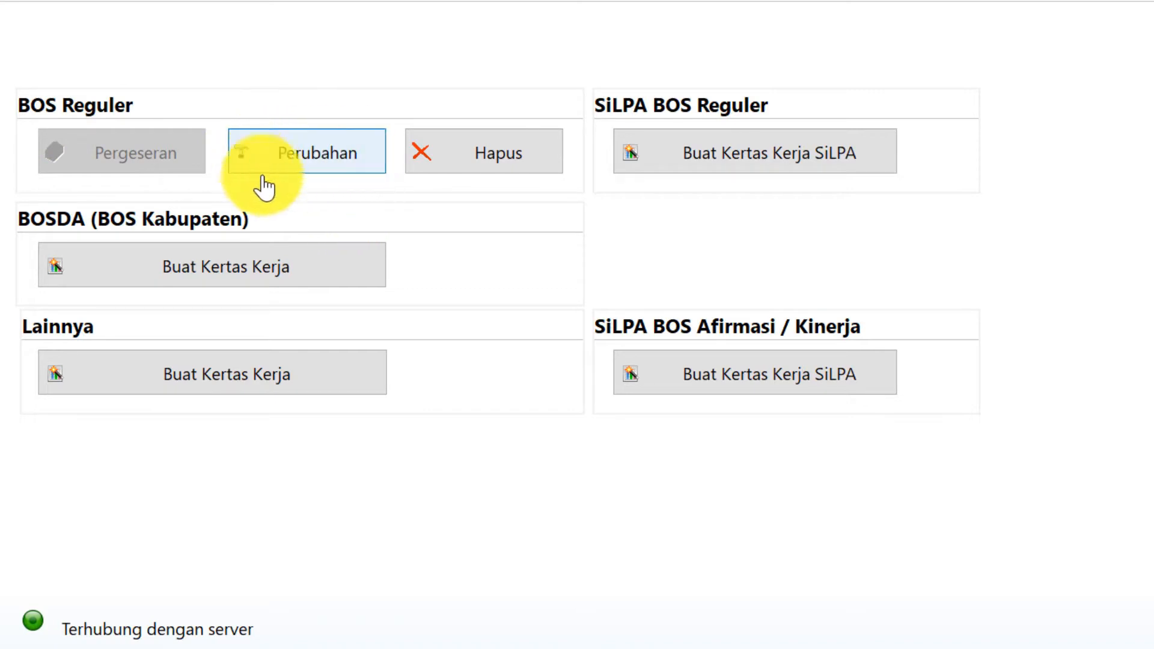
click(364, 154)
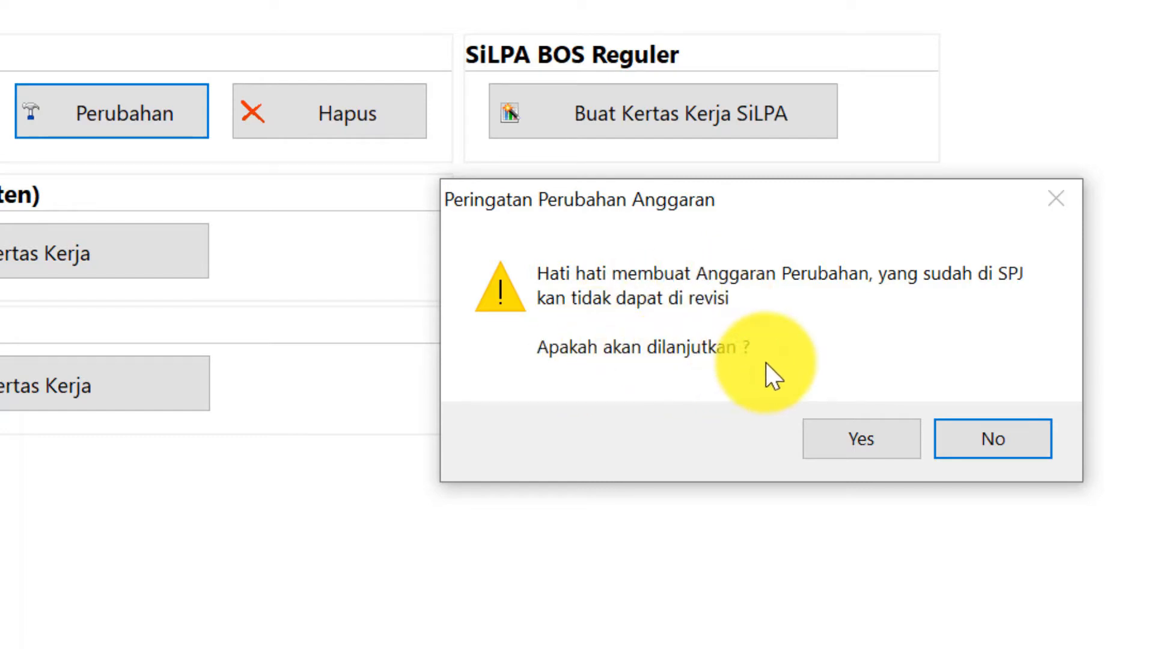
click(895, 437)
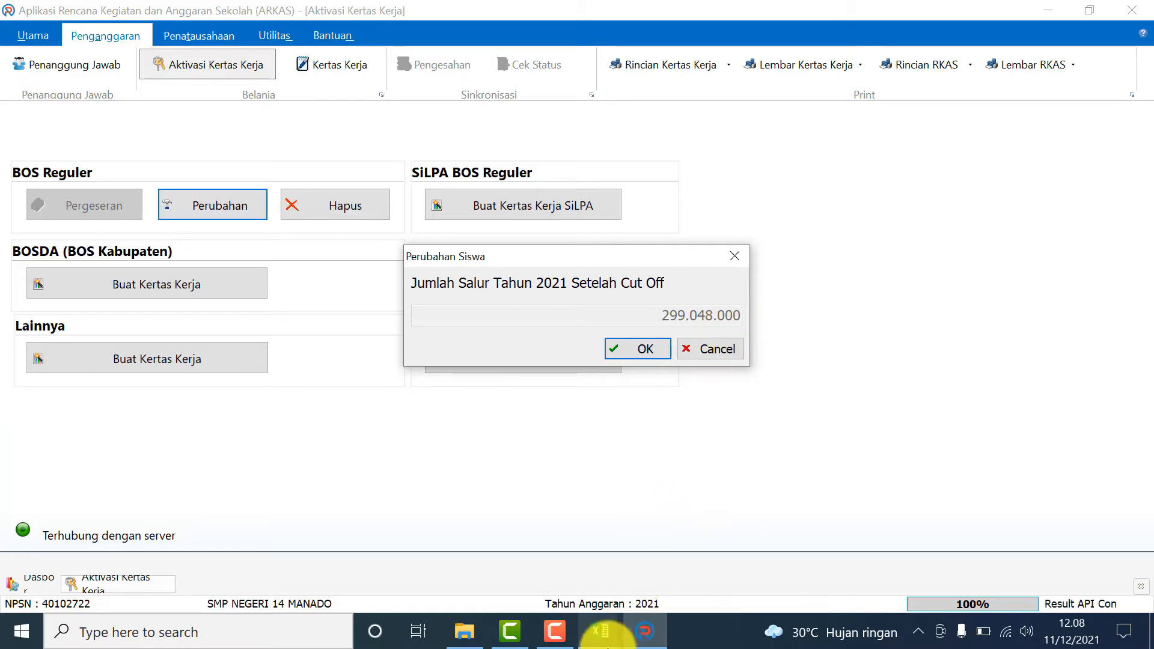
- Compare the post-cut-off disbursement in ARKAS with the Tahap 3 row and column totals of the Perhitungan Penerimaan Dana BOS workbook in Excel
click(599, 630)
click(661, 568)
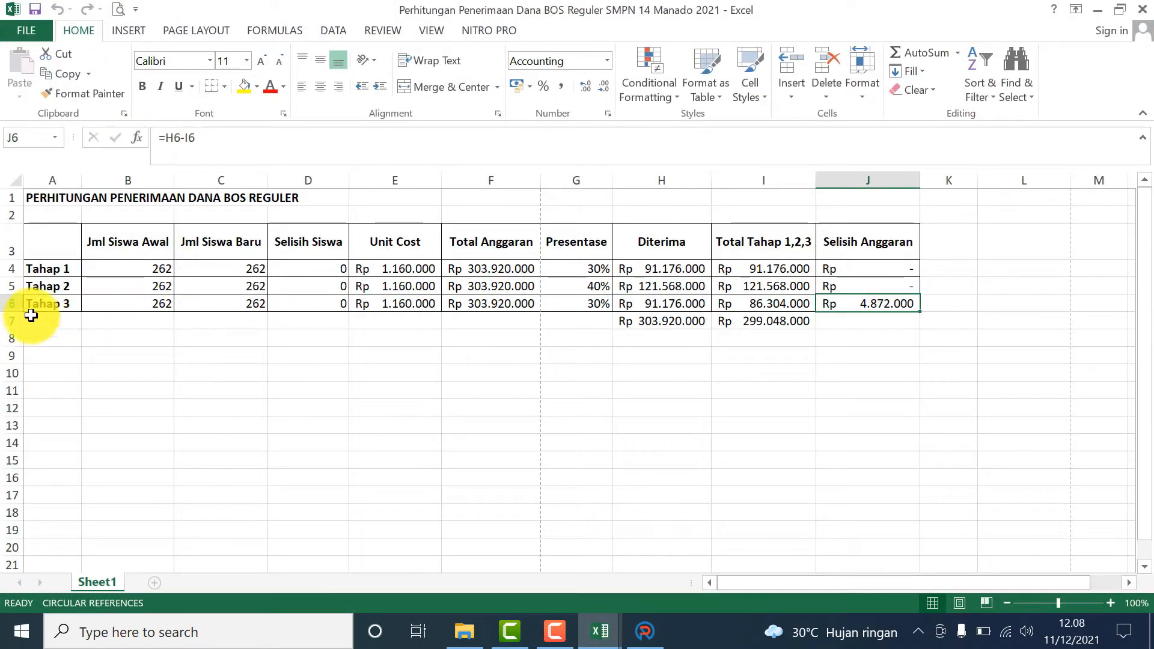
click(12, 304)
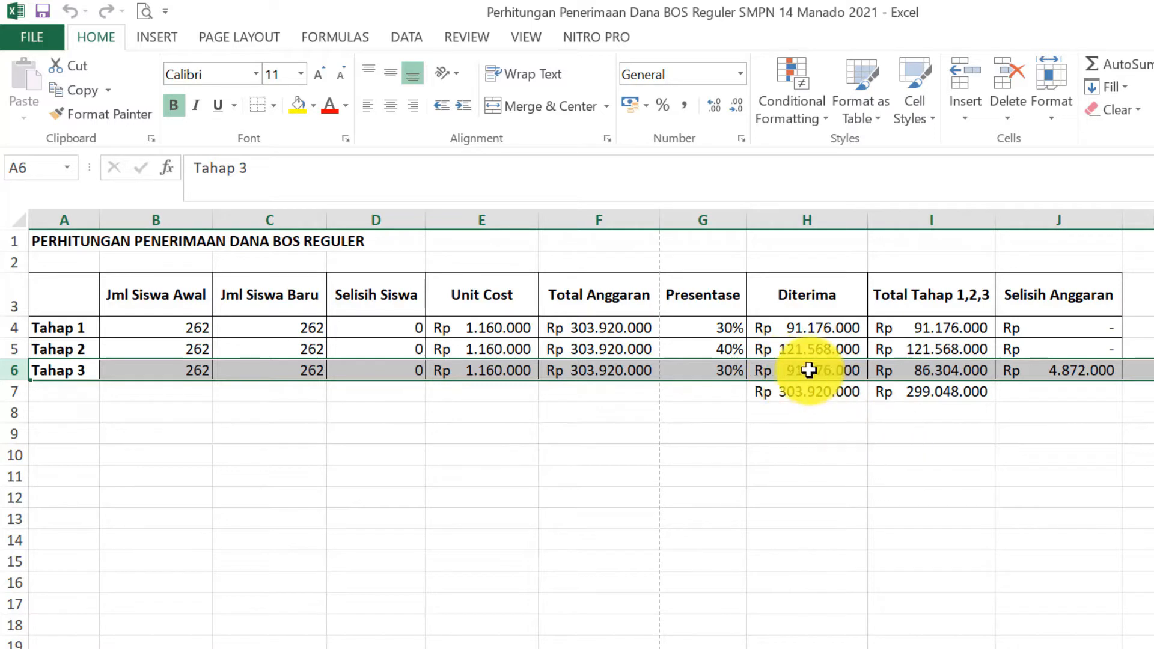
click(795, 391)
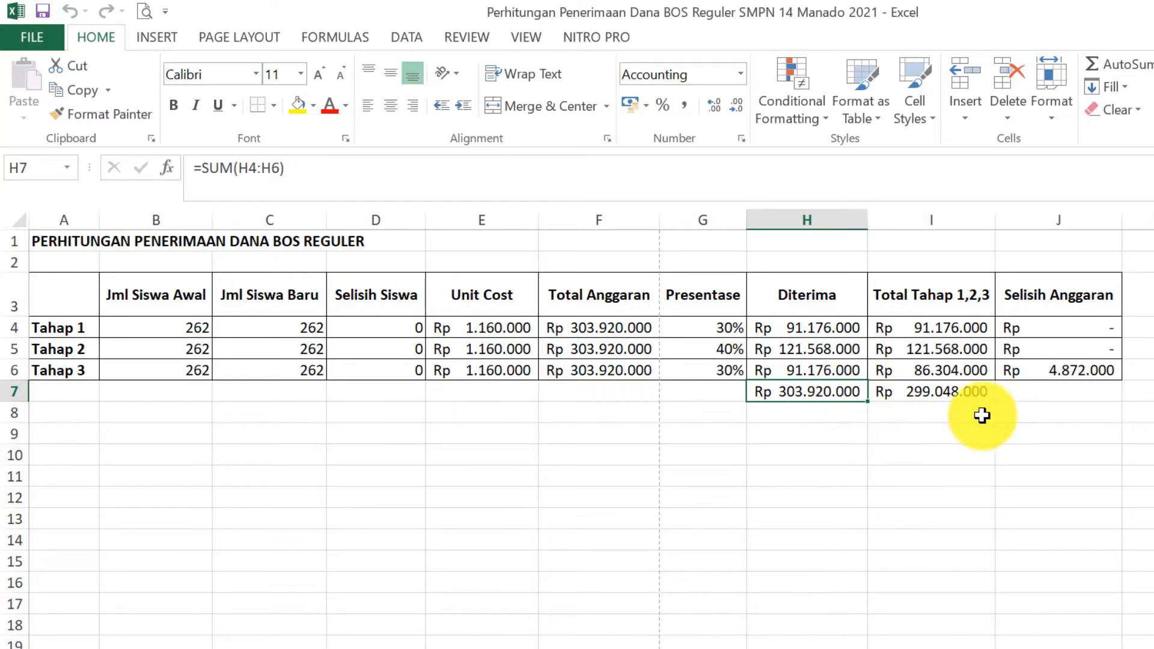
click(969, 390)
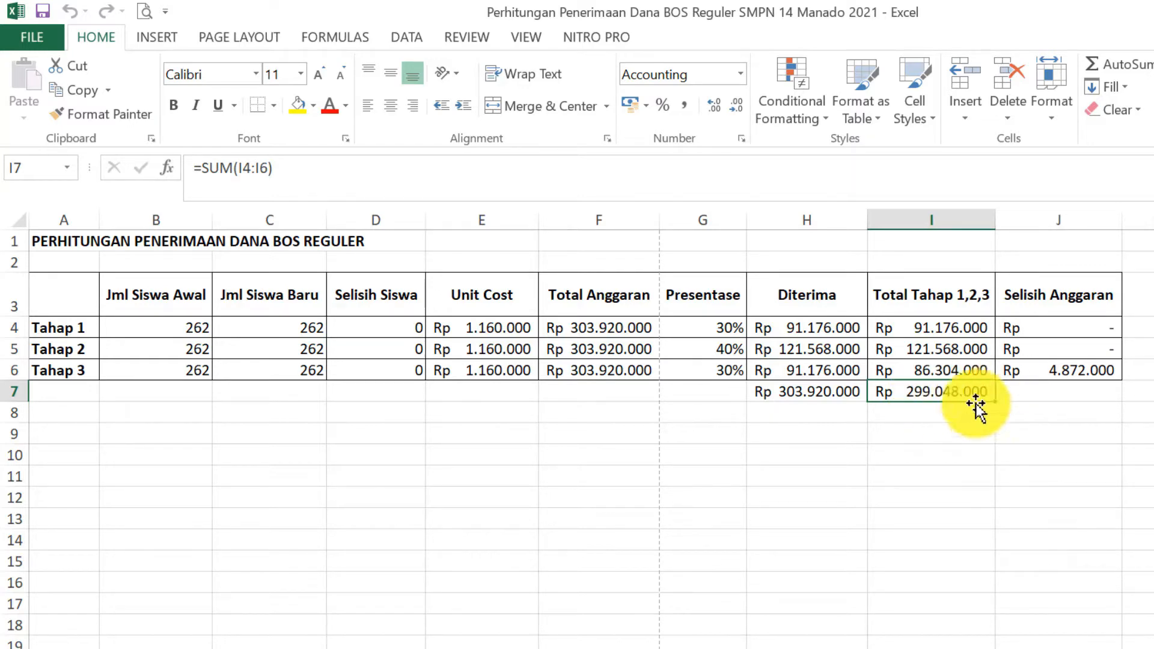
key(alt+Tab)
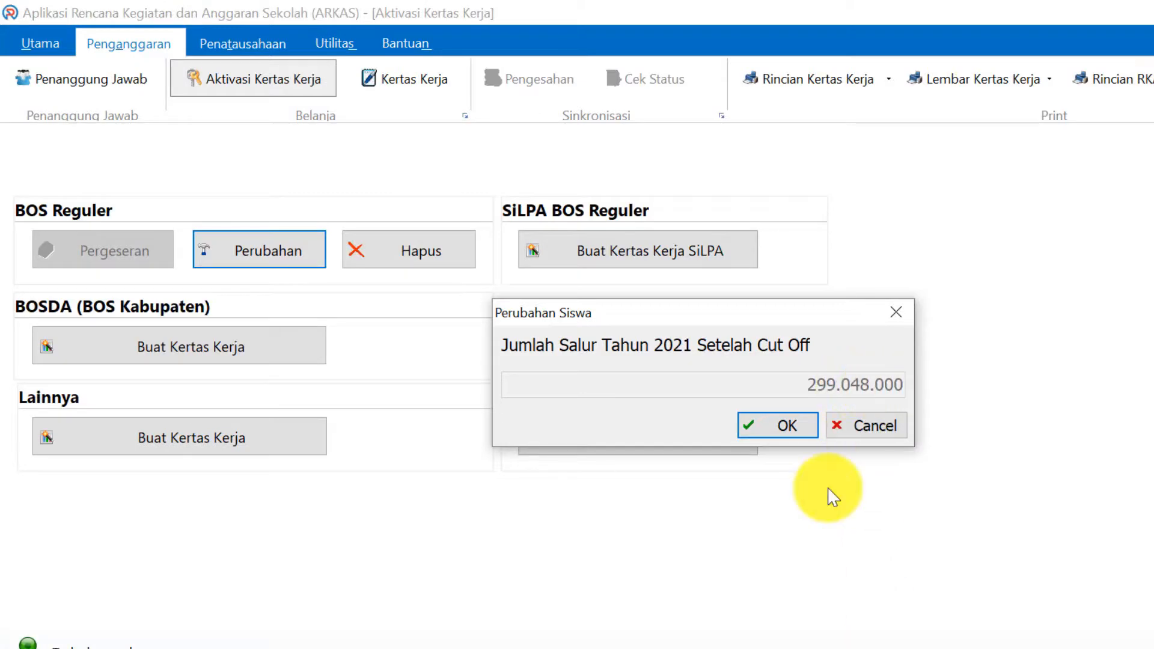
click(877, 647)
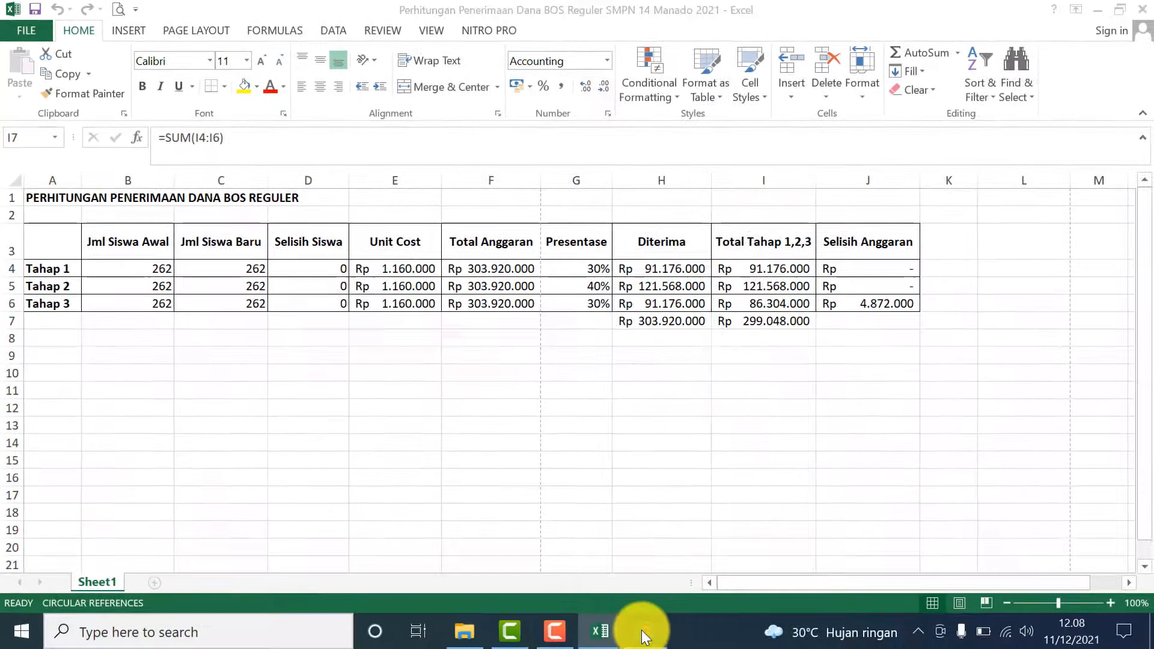
click(645, 630)
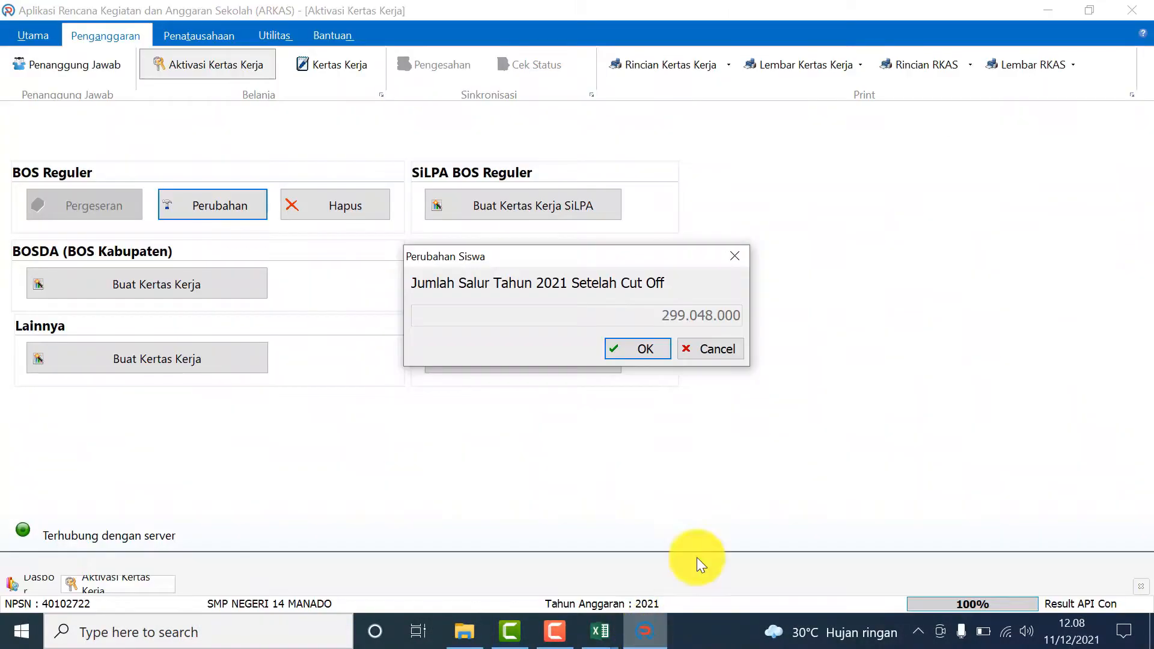
- Accept the 2021 post-cut-off disbursement amount and open the Kertas Kerja for funding source BOS Reguler Perubahan
click(629, 351)
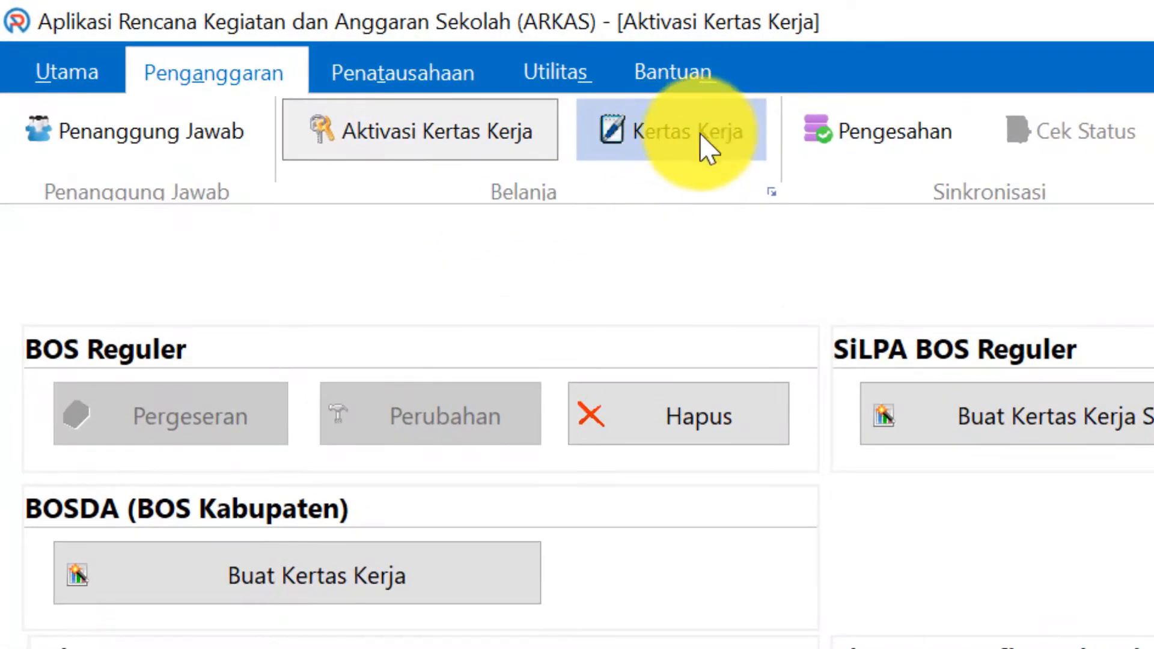
click(738, 129)
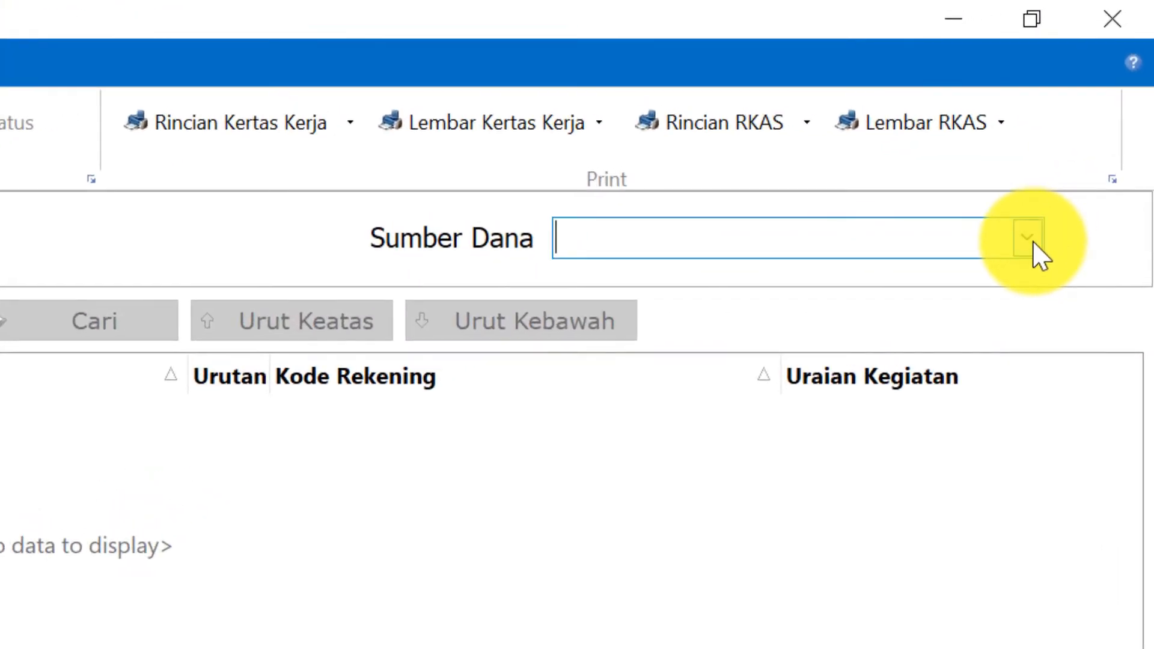
click(1029, 239)
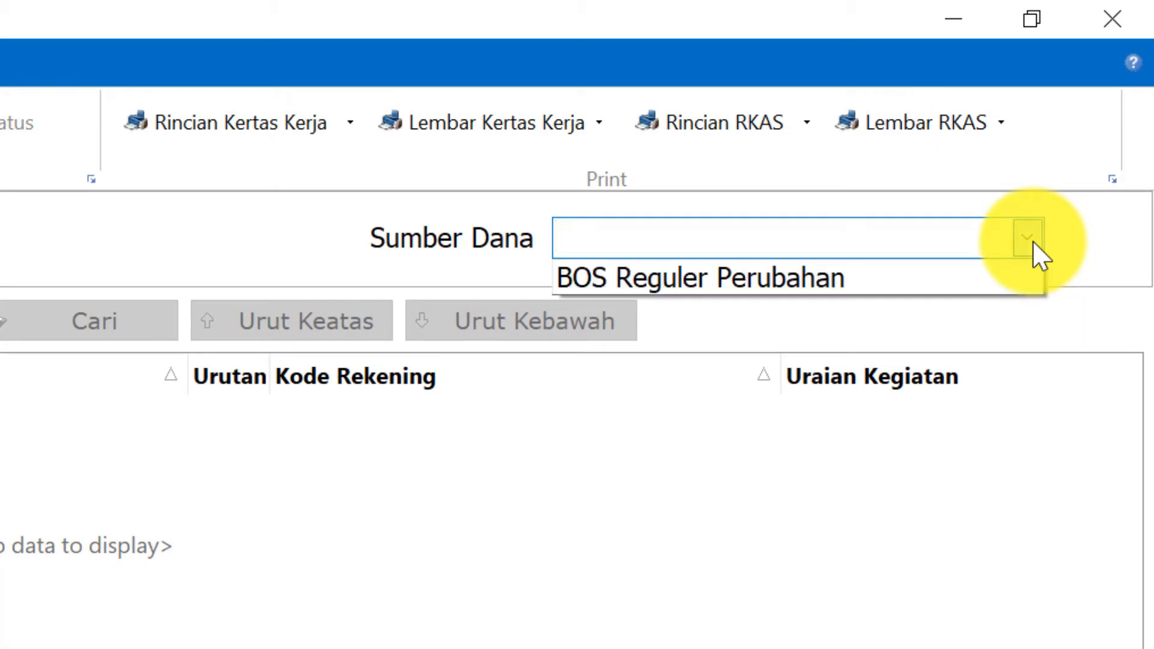
click(745, 280)
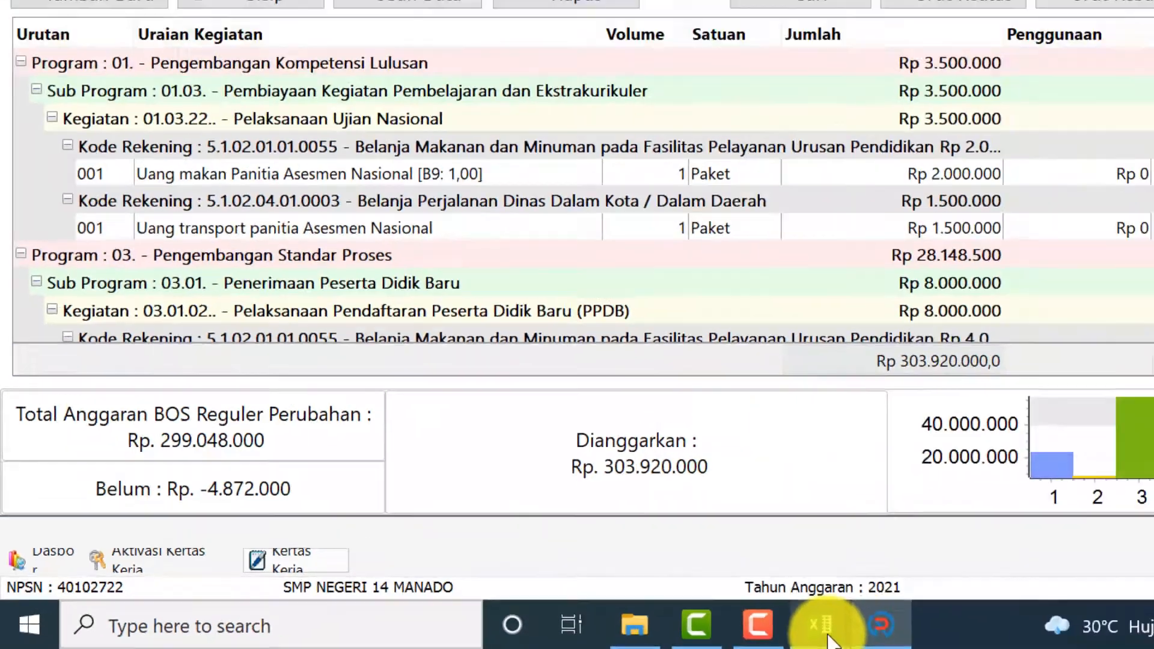
- Check the Tahap 3 Selisih Anggaran in the Excel fund calculation against the Belum amount in the ARKAS Kertas Kerja
mouse_move(601, 632)
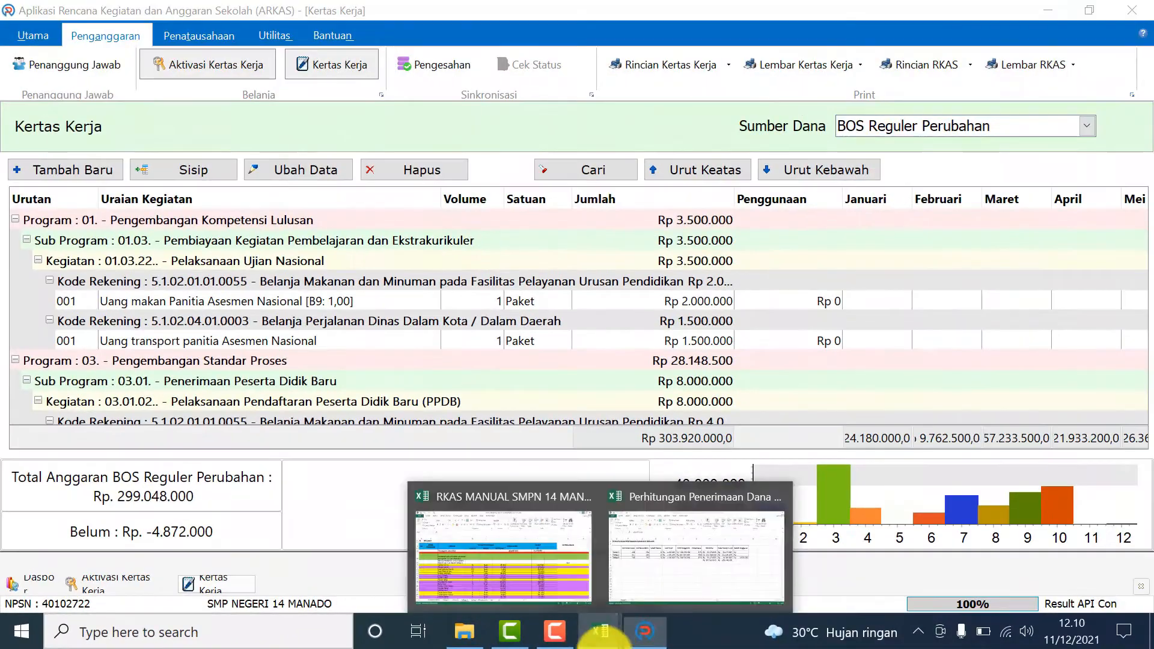
click(672, 592)
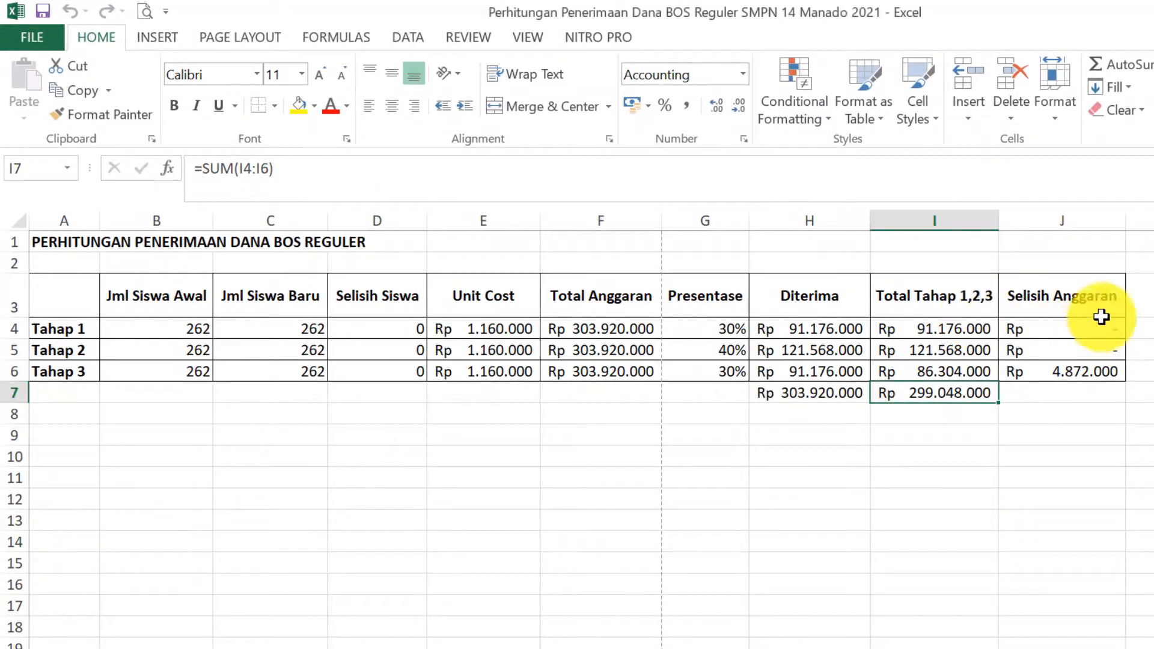
click(1097, 373)
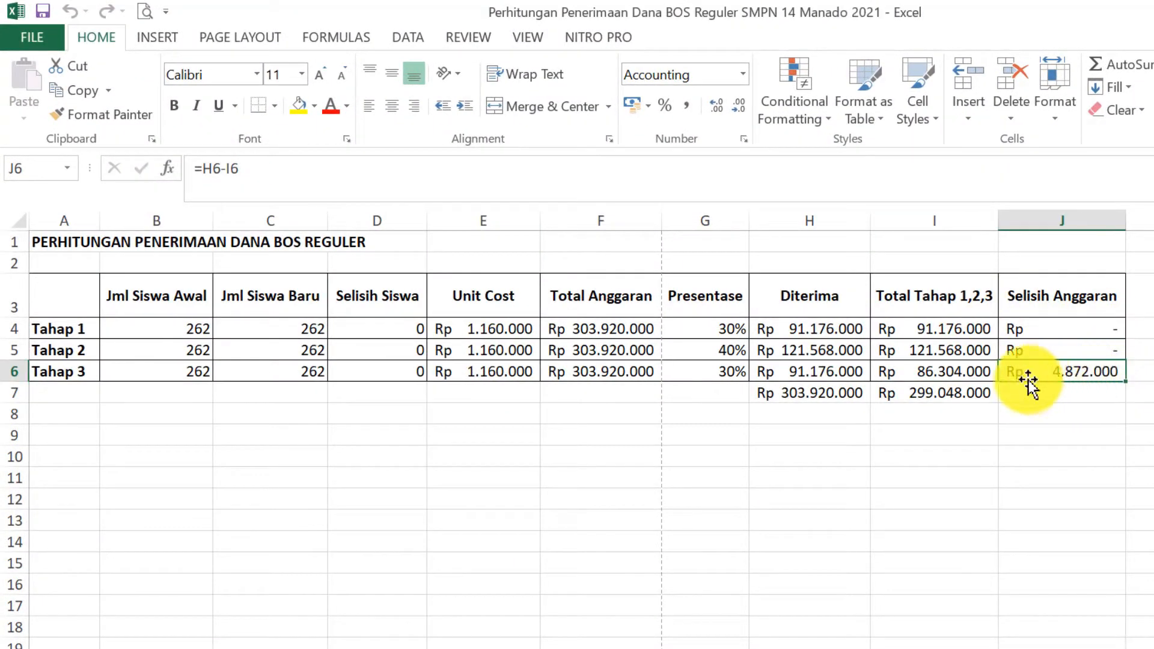
click(964, 371)
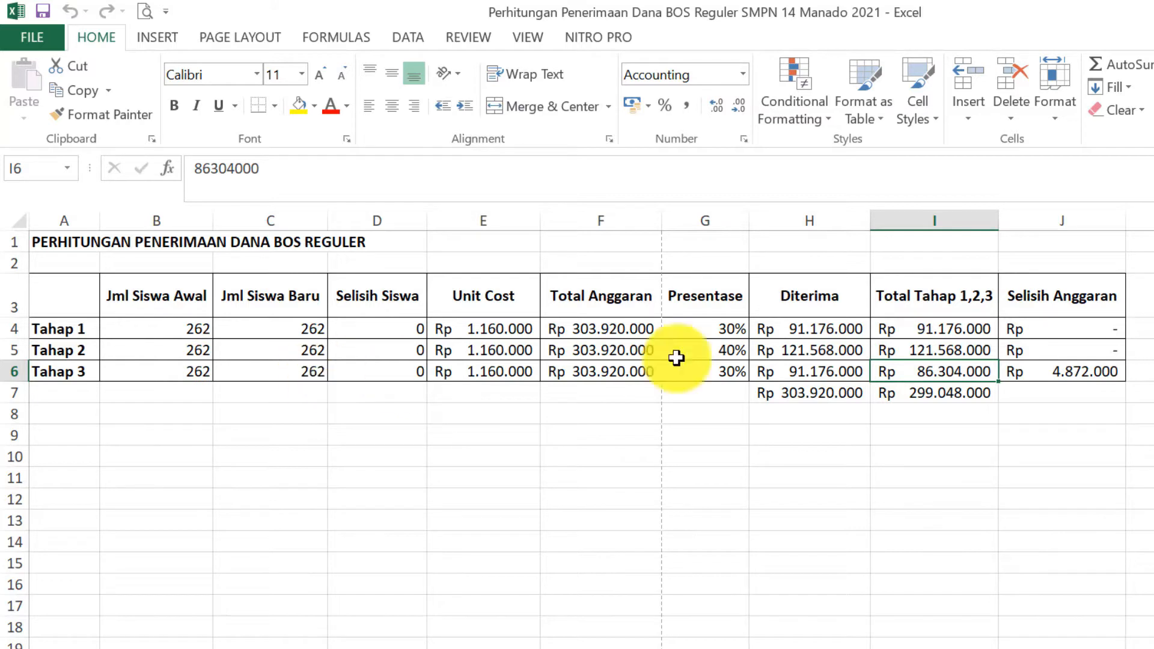
click(1052, 376)
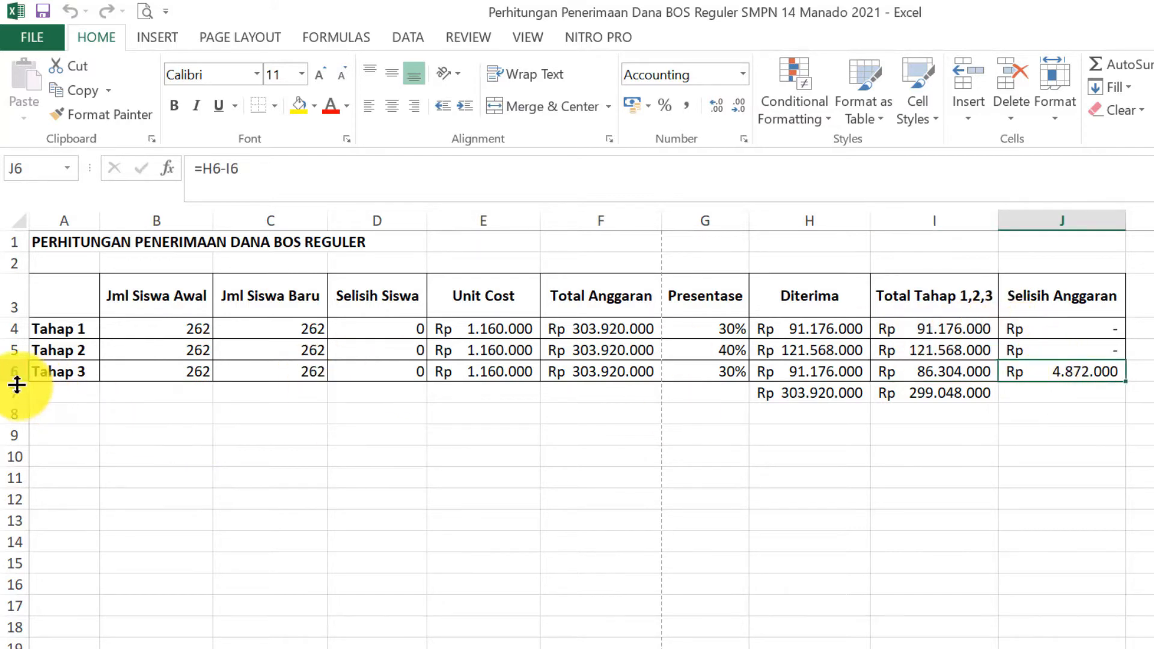
click(5, 371)
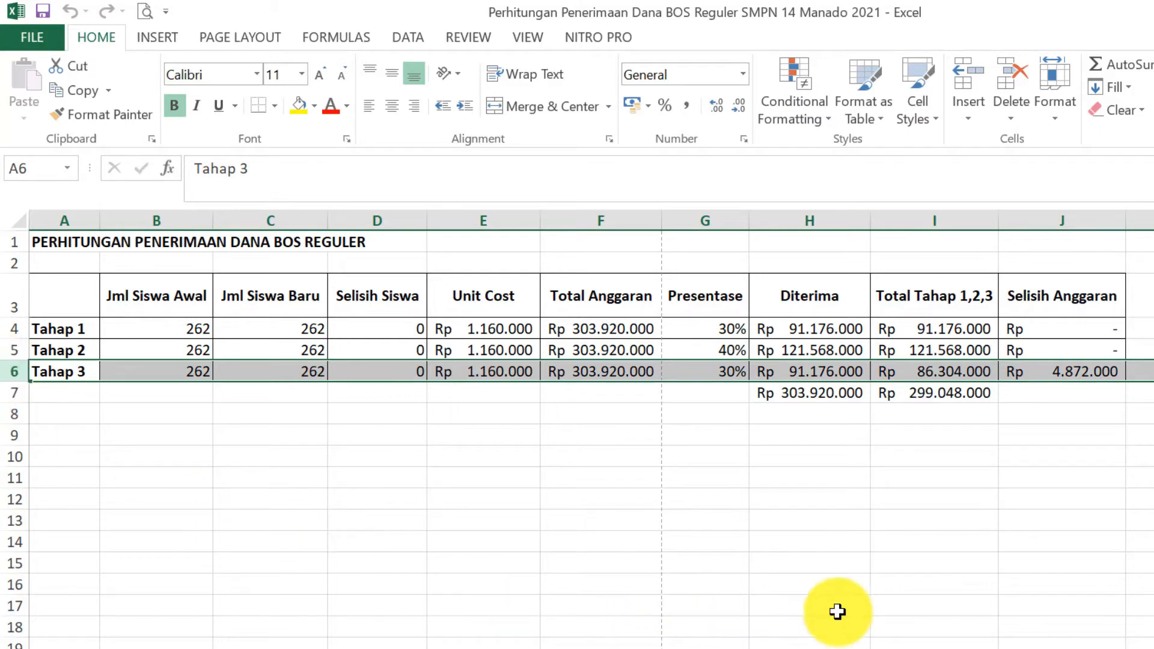
click(781, 648)
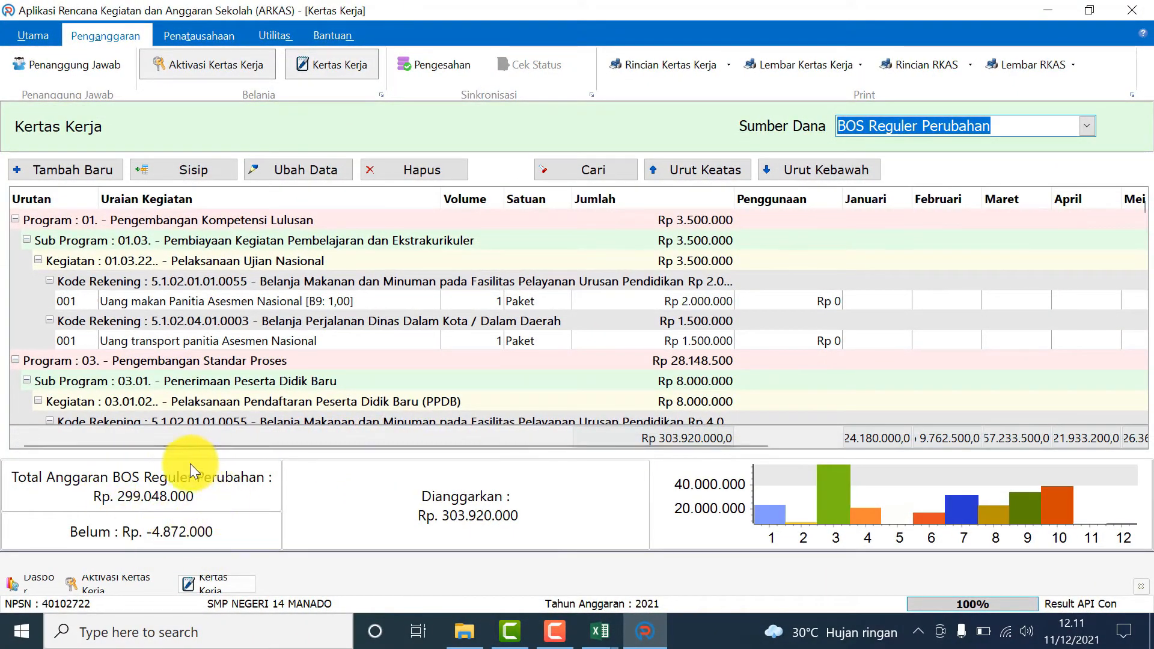
mouse_move(164, 524)
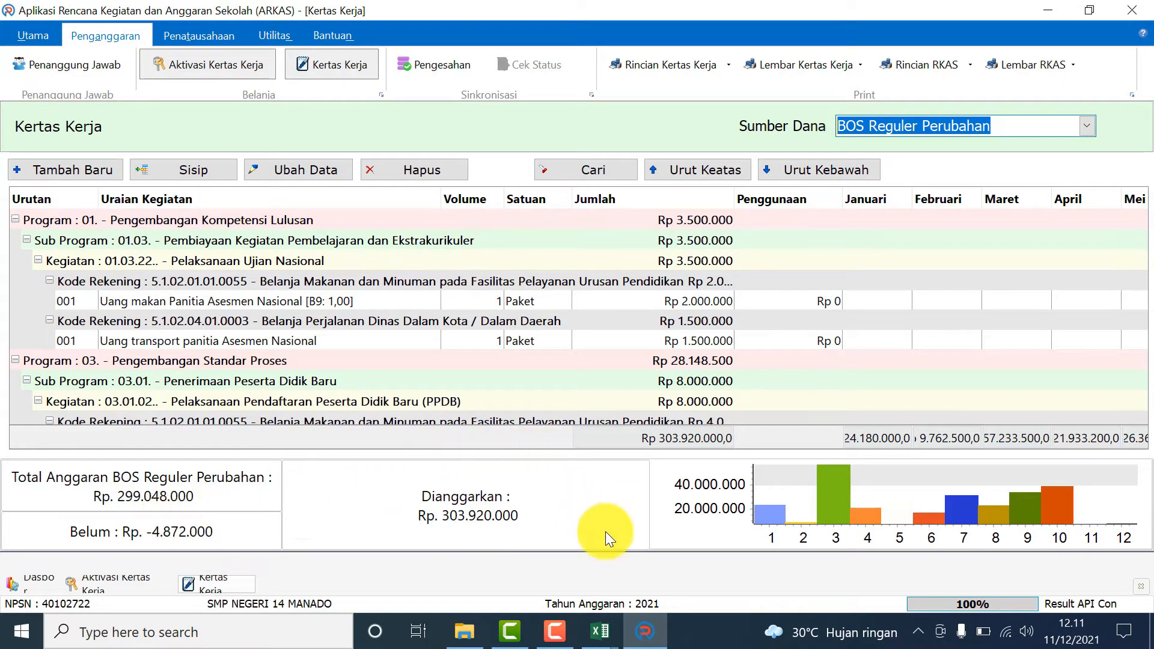
- Examine the yellow office-supply items on sheet Tahap 3 of the RKAS MANUAL workbook in Excel and glance at sheet Tahap 3 (Perubahan)
click(601, 630)
click(537, 578)
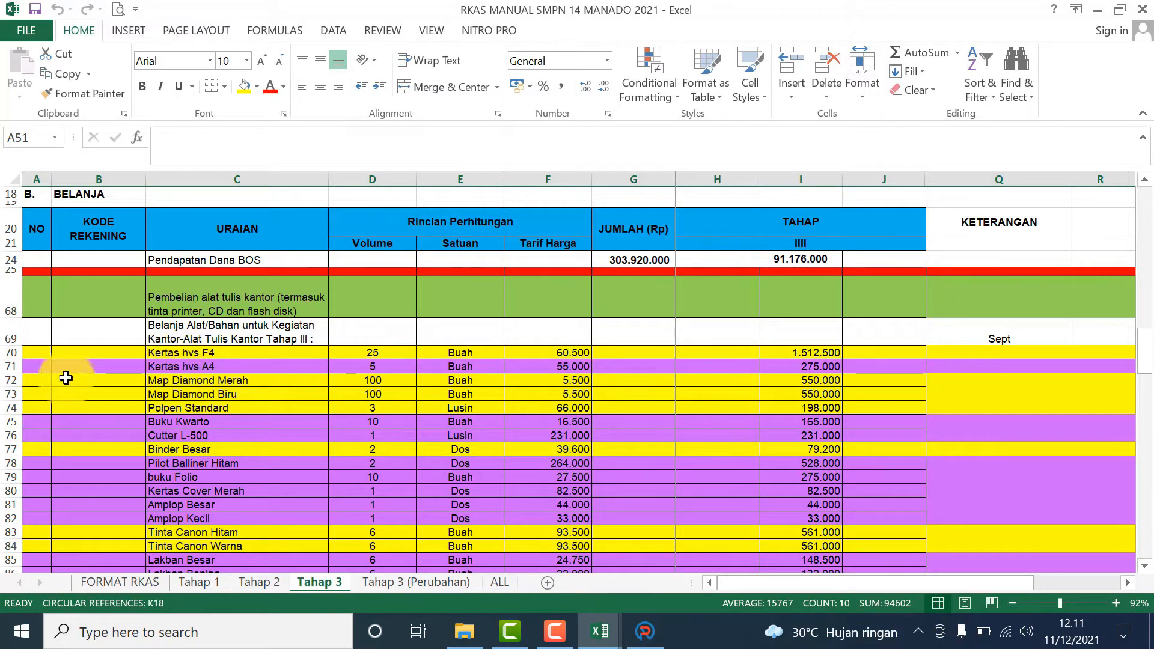
click(6, 354)
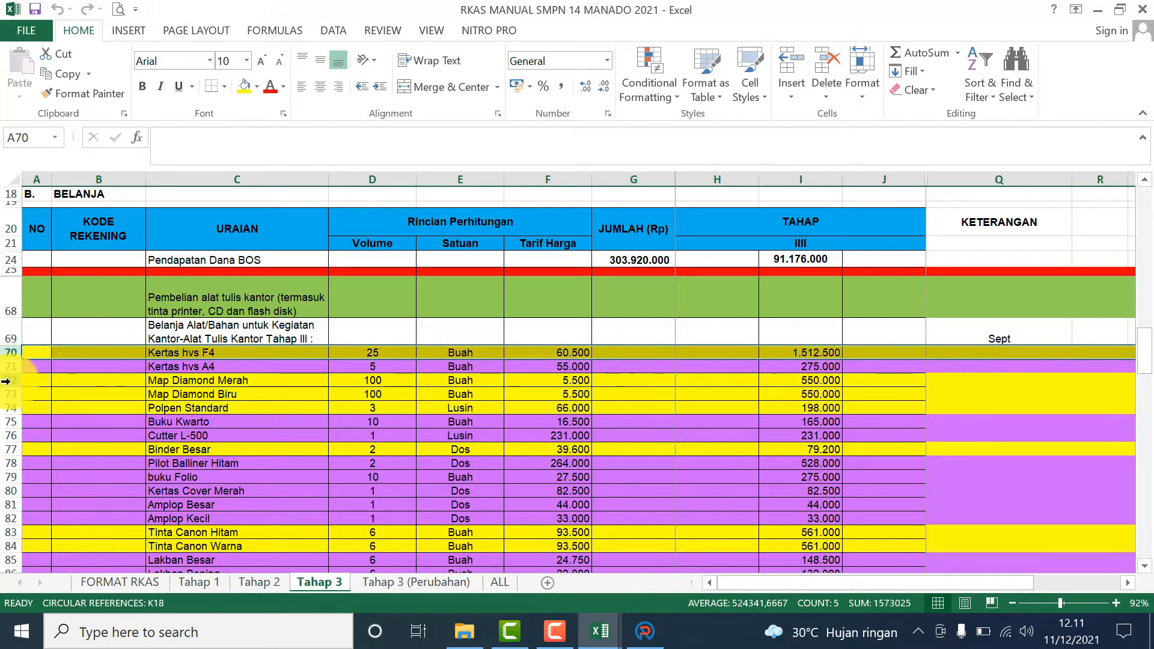
drag(9, 380, 7, 406)
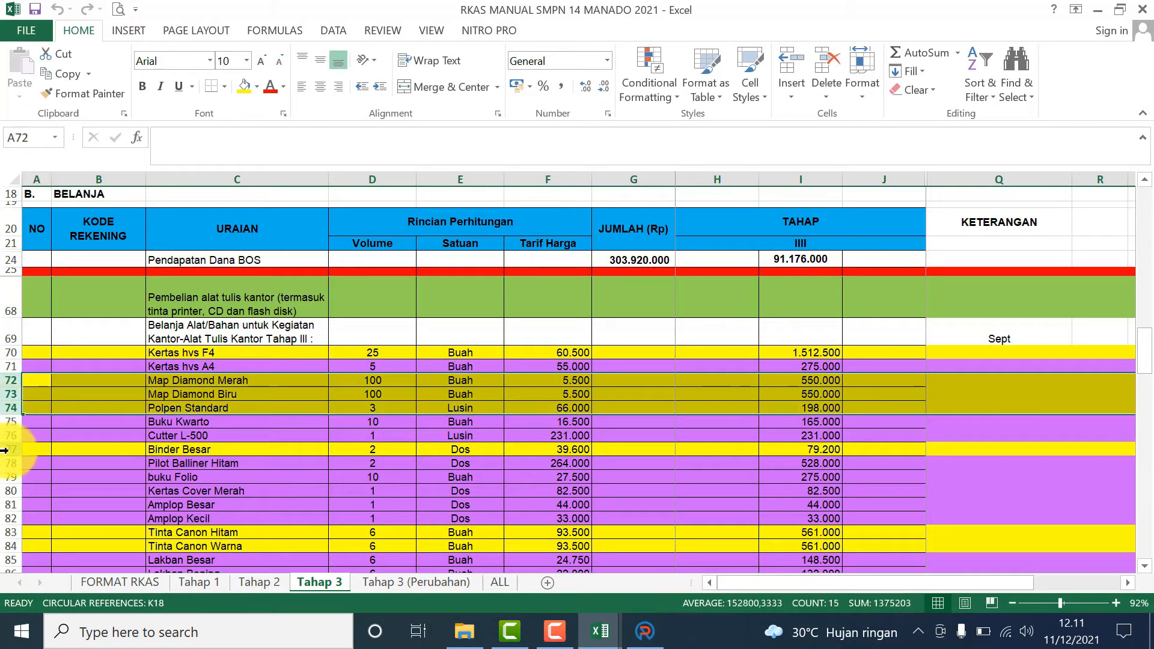
click(9, 449)
click(9, 353)
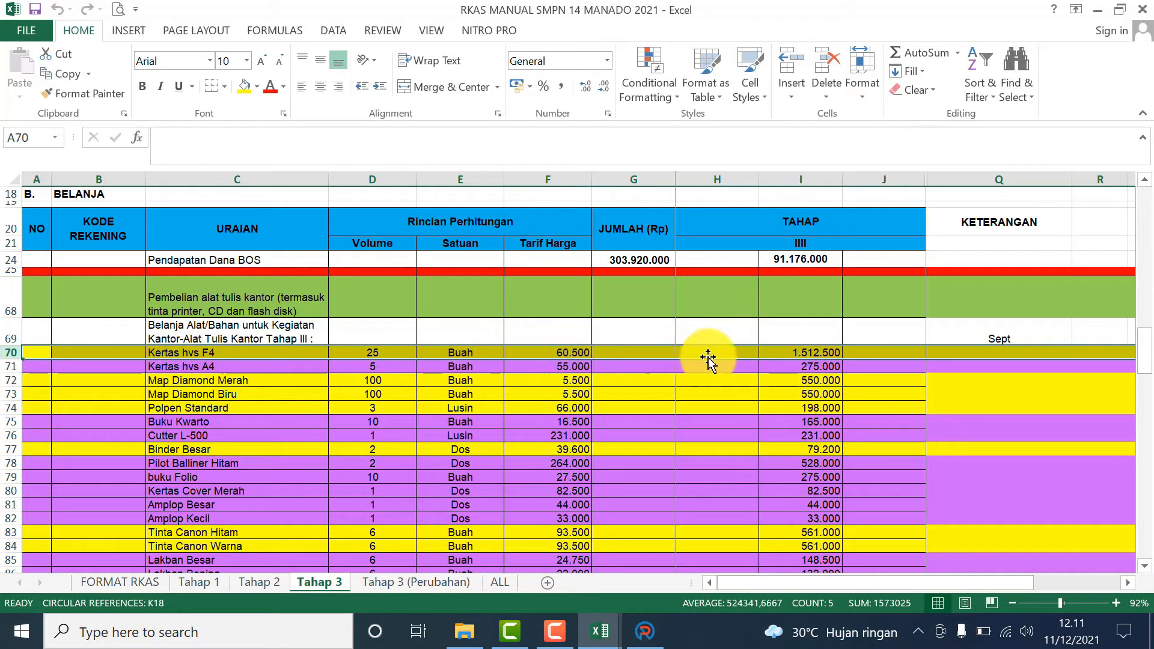
click(387, 351)
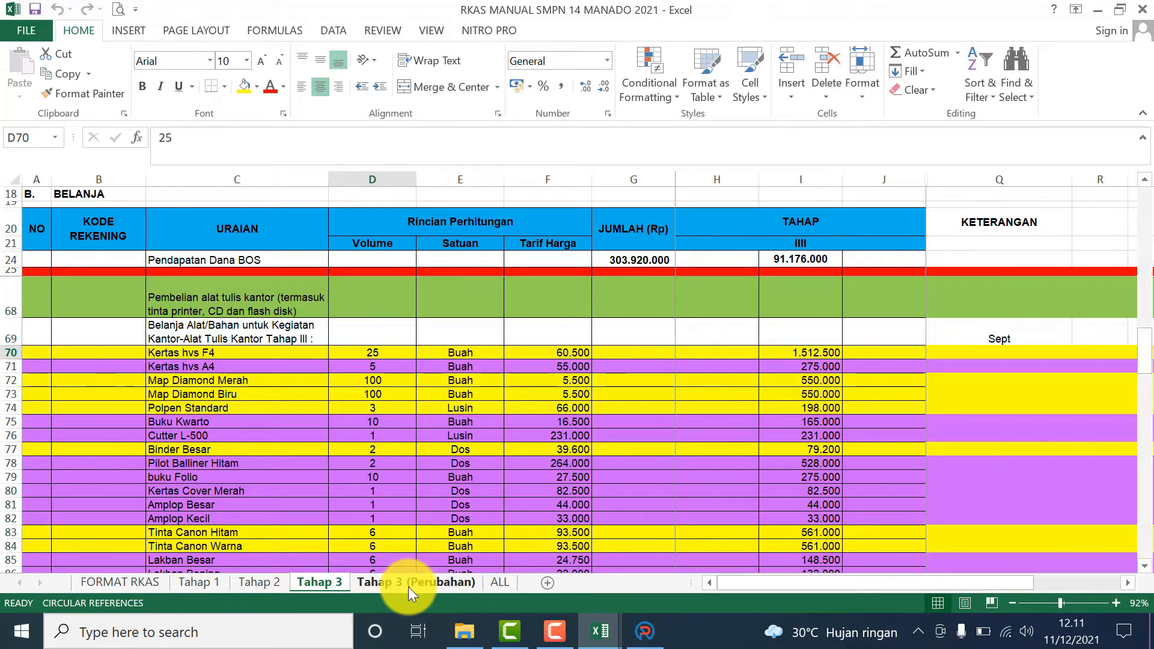
click(409, 583)
click(324, 582)
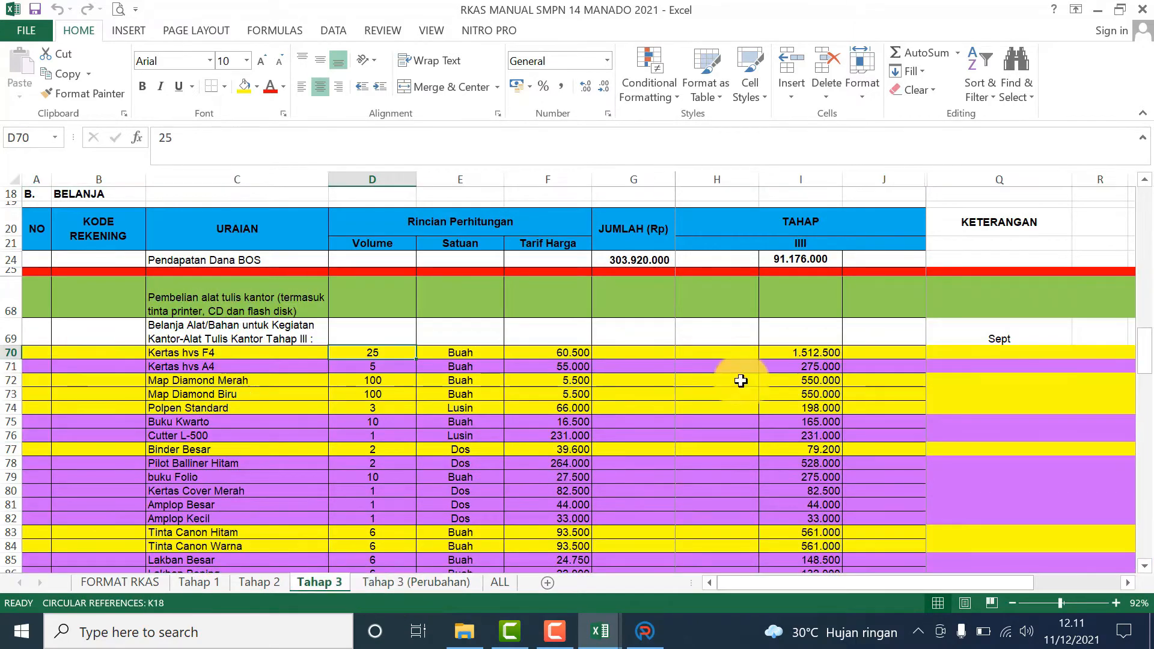
- Compare the Tahap III Pendapatan Dana BOS amount on sheets Tahap 3 and Tahap 3 (Perubahan) of the RKAS MANUAL workbook
click(805, 259)
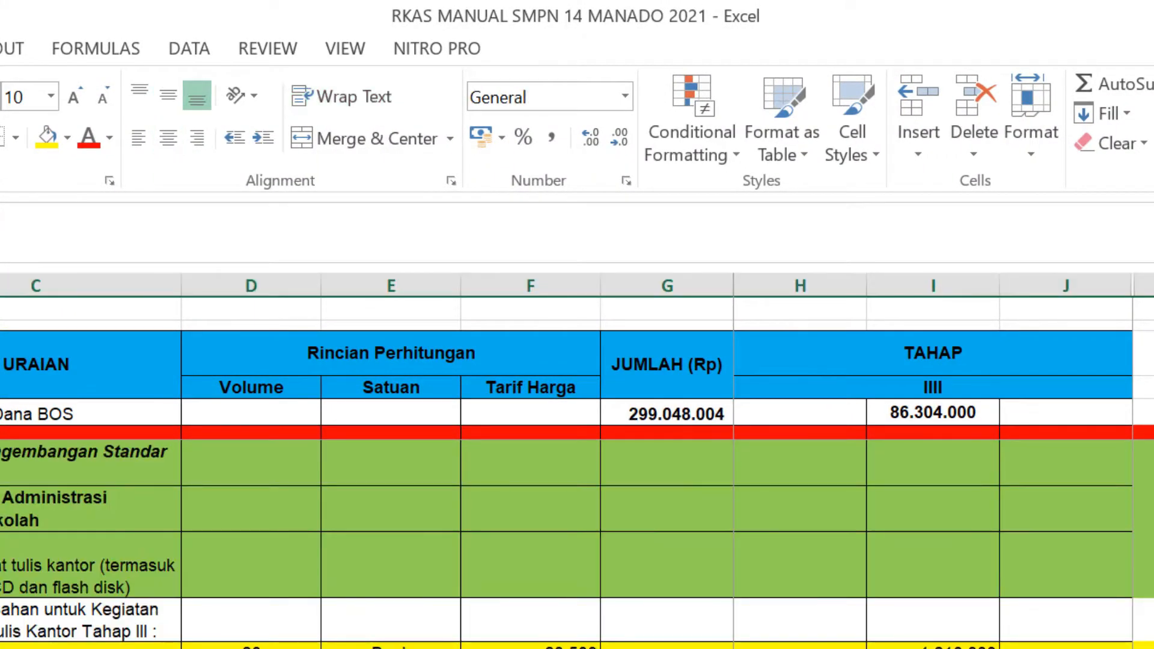
click(944, 412)
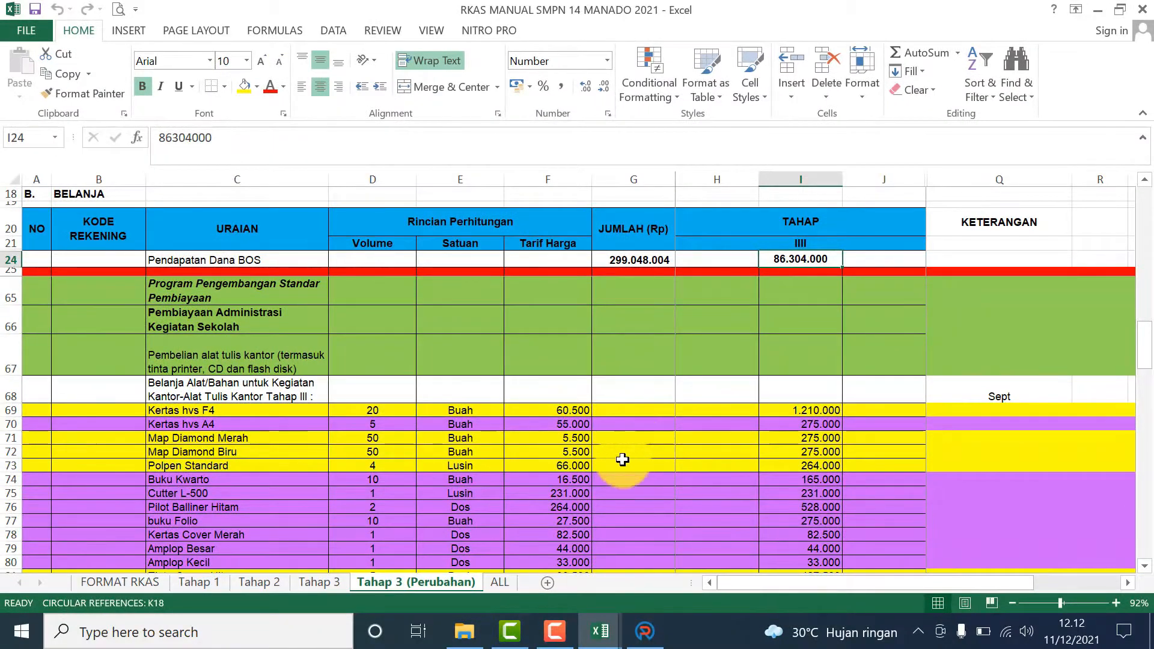
click(319, 583)
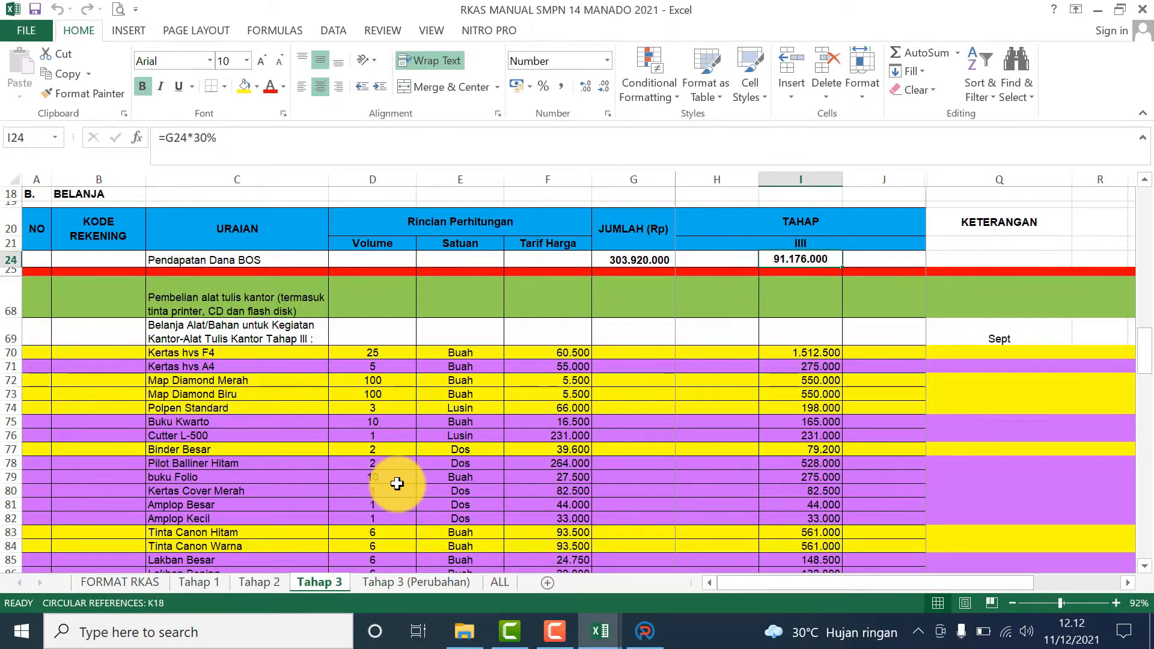
- Check the Kertas hvs F4 row on sheet Tahap 3 in Excel, glancing at the ARKAS Kertas Kerja in between
click(11, 352)
click(646, 630)
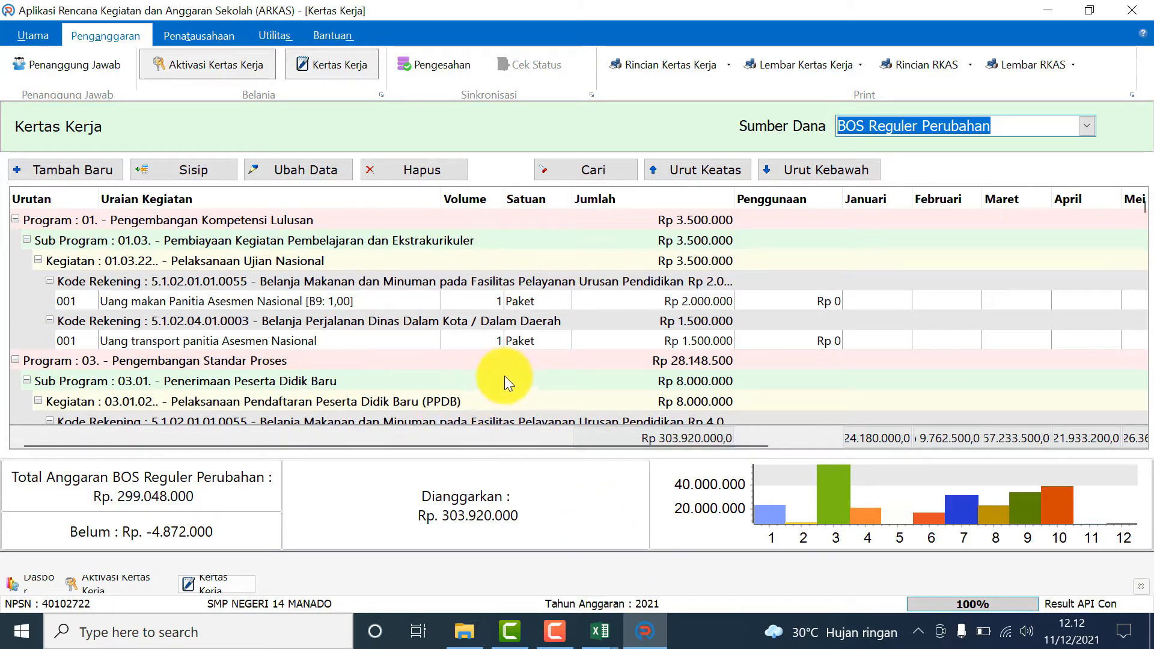
click(599, 631)
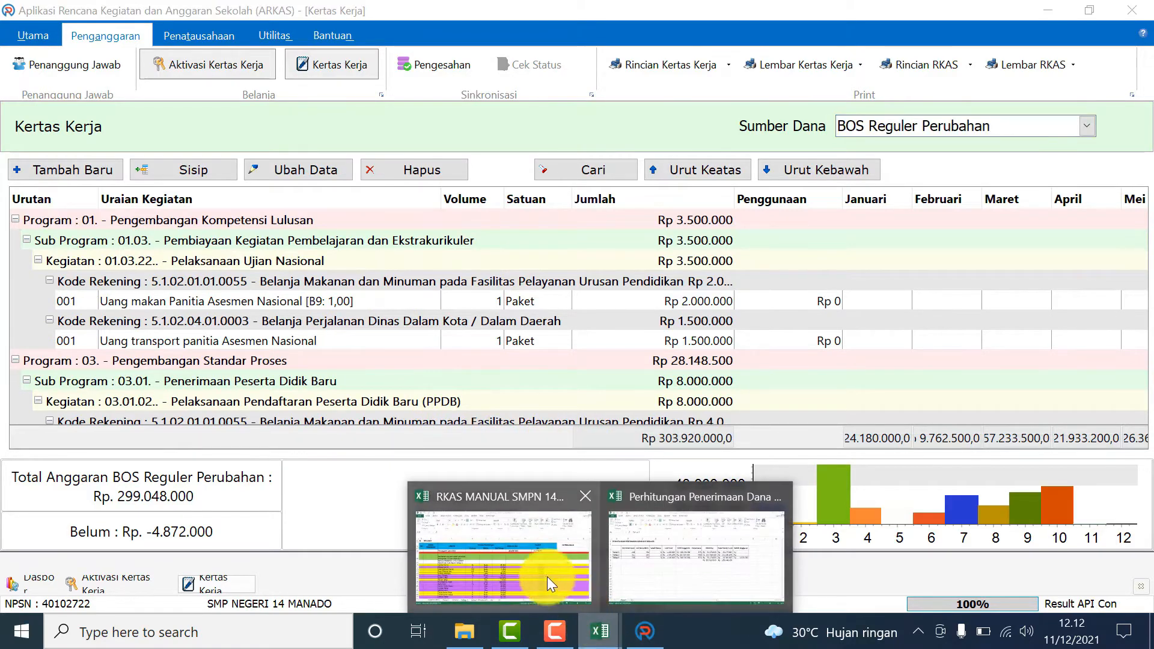
click(547, 578)
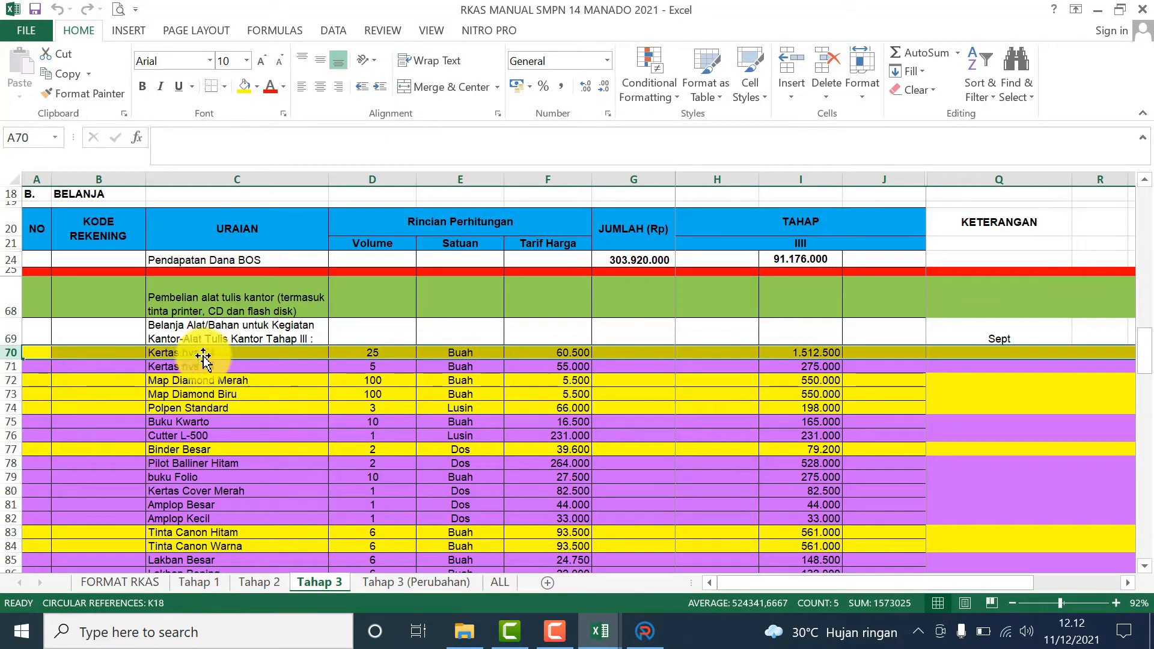
click(6, 353)
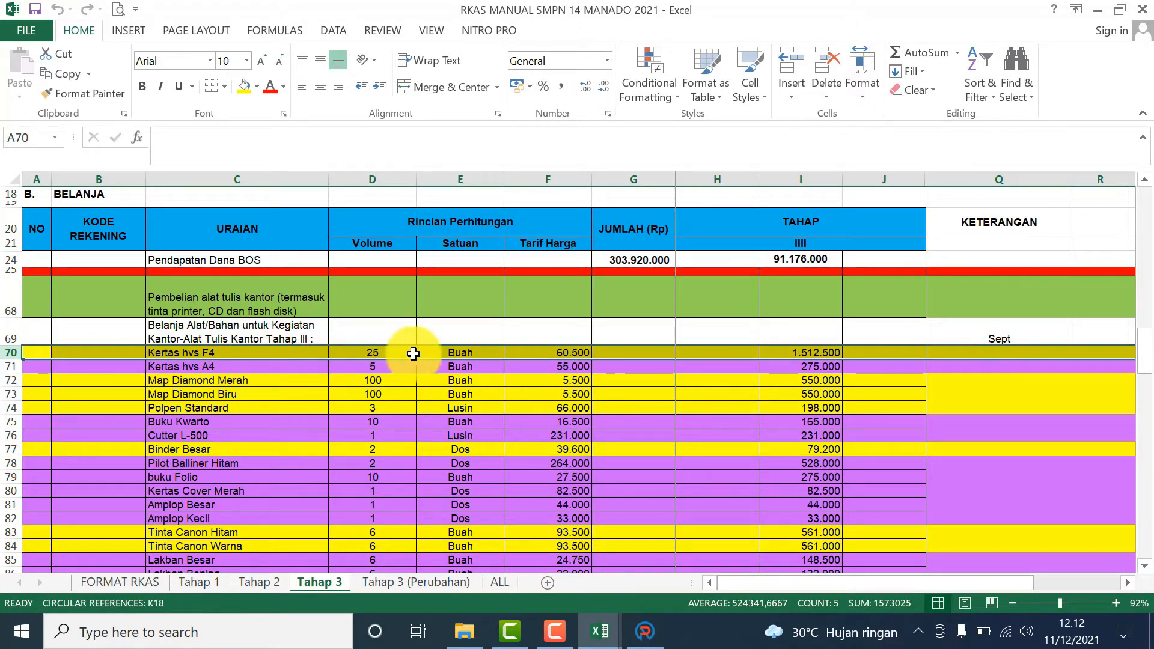
- In ARKAS, open the Kertas HVS Folio item under Belanja Alat Tulis Kantor for editing, at its September volume
click(644, 634)
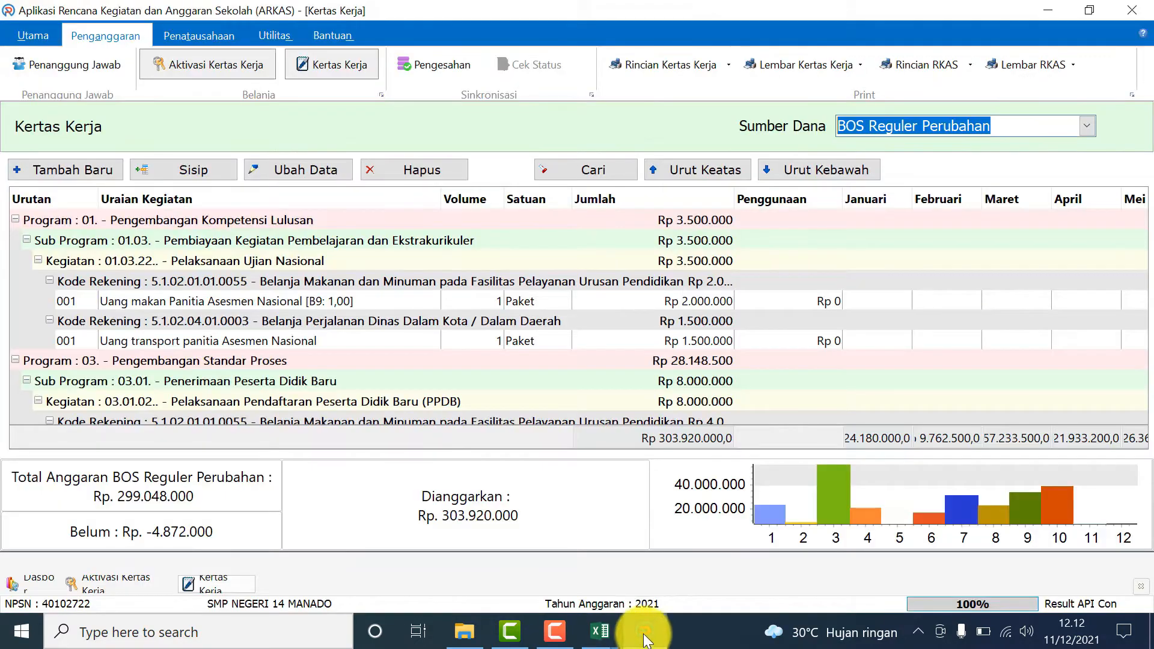
click(356, 339)
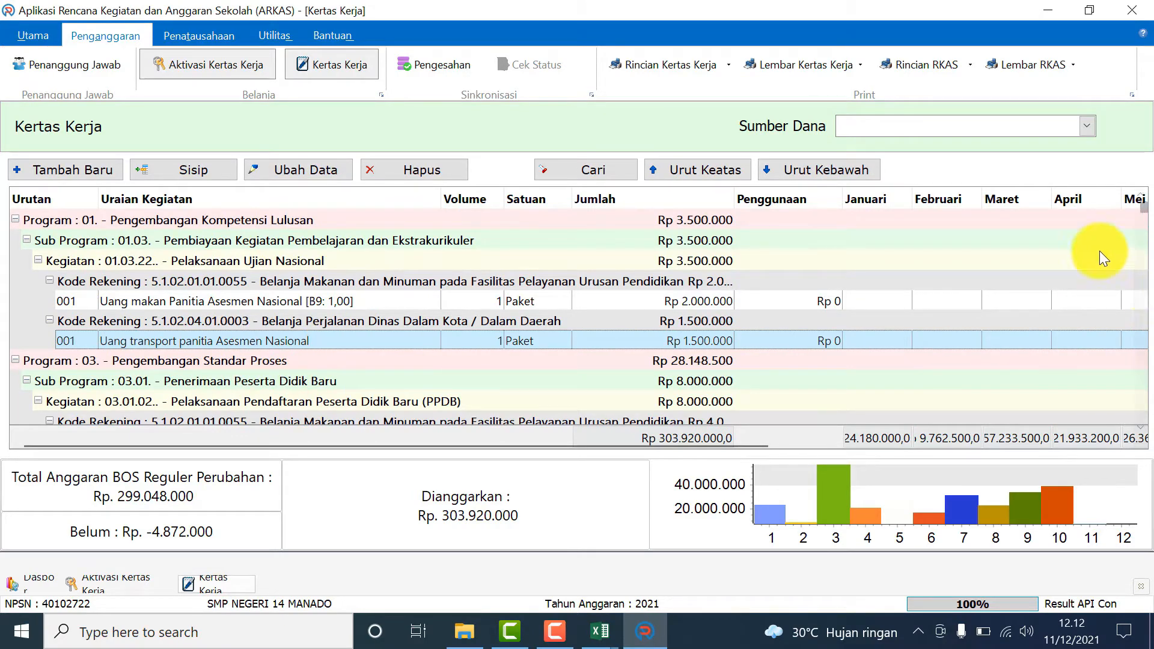
drag(1137, 206, 1145, 359)
scroll(478, 359, down, 4)
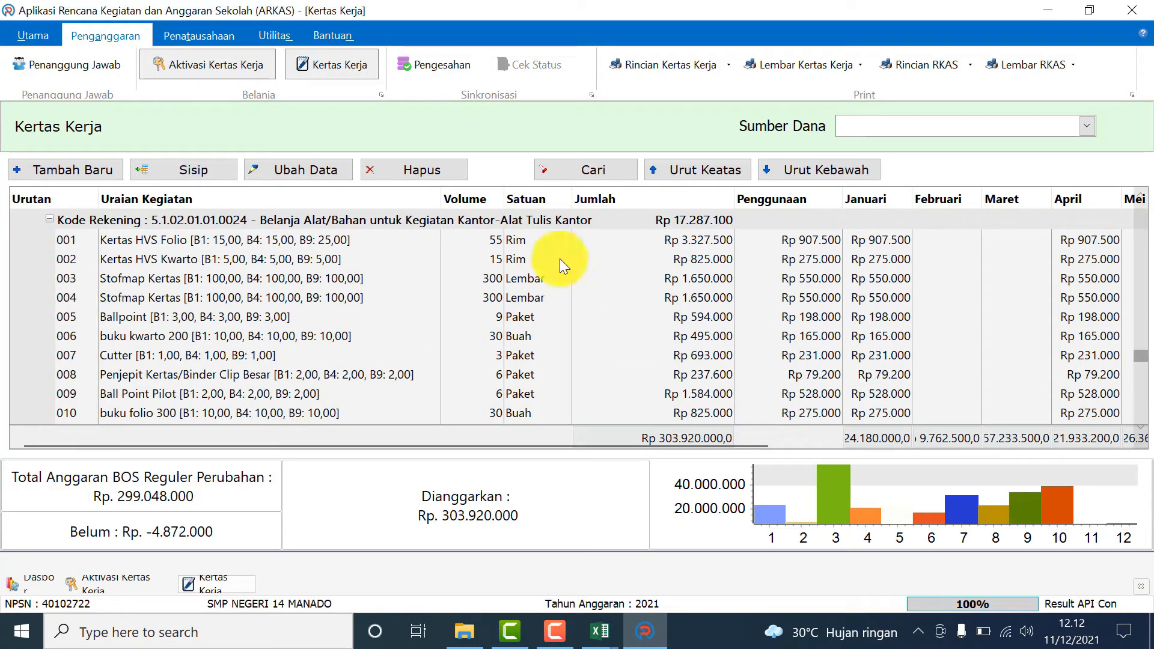
double_click(269, 280)
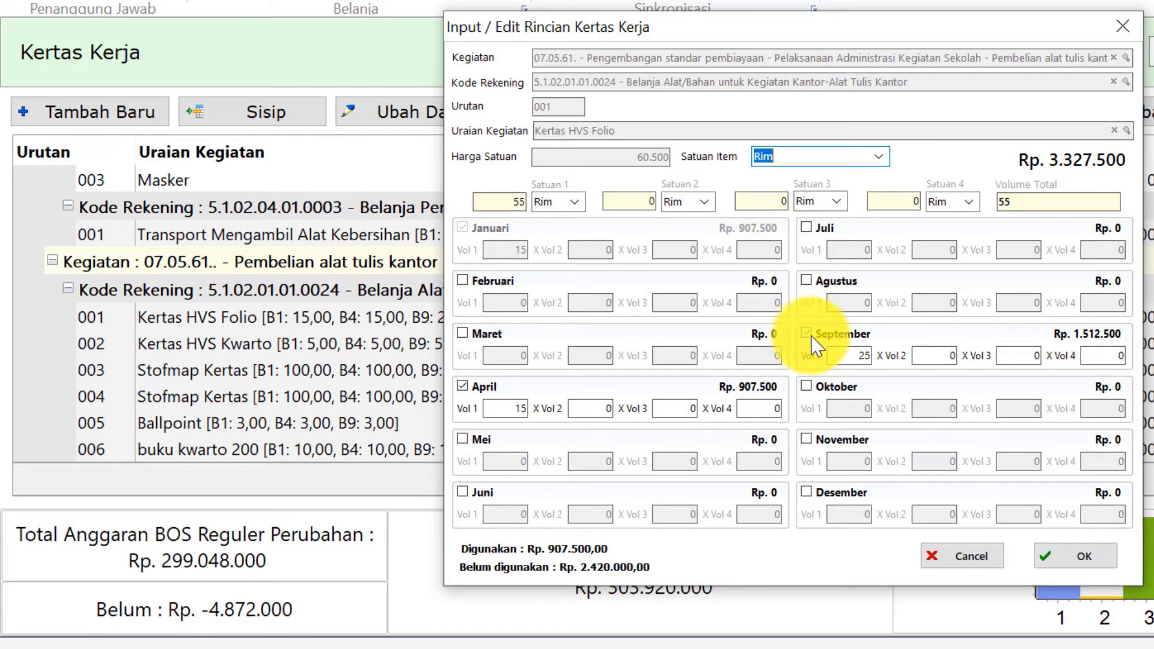
click(862, 357)
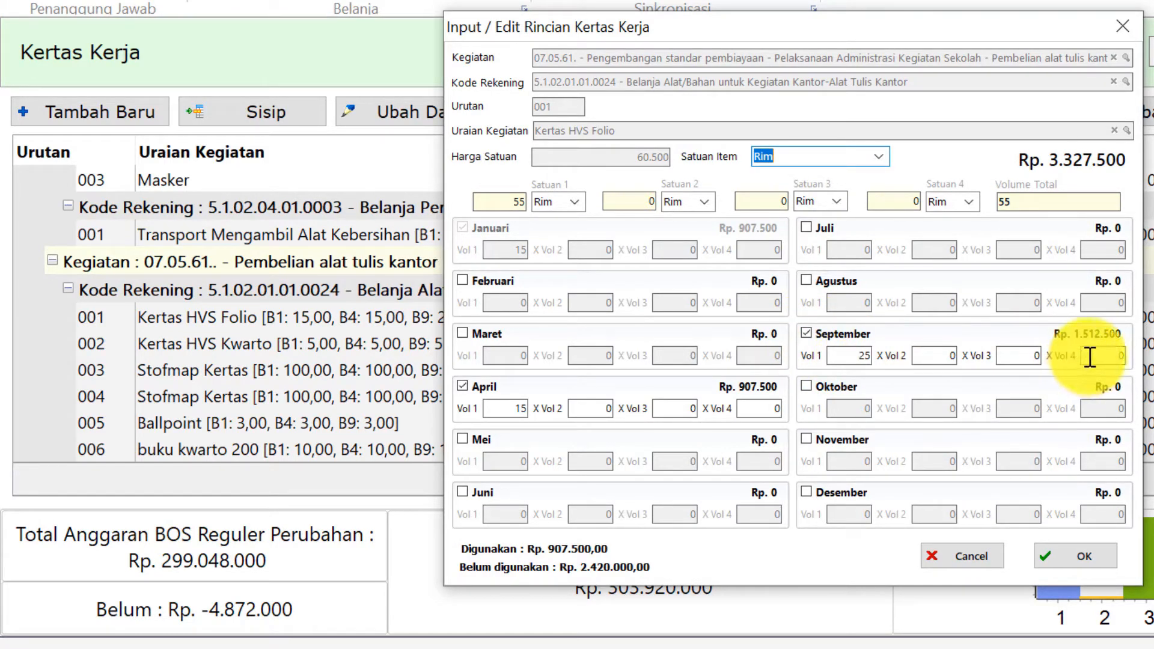
- In the RKAS MANUAL workbook in Excel, compare the Kertas hvs F4 row between sheets Tahap 3 (Perubahan) and Tahap 3
mouse_move(599, 631)
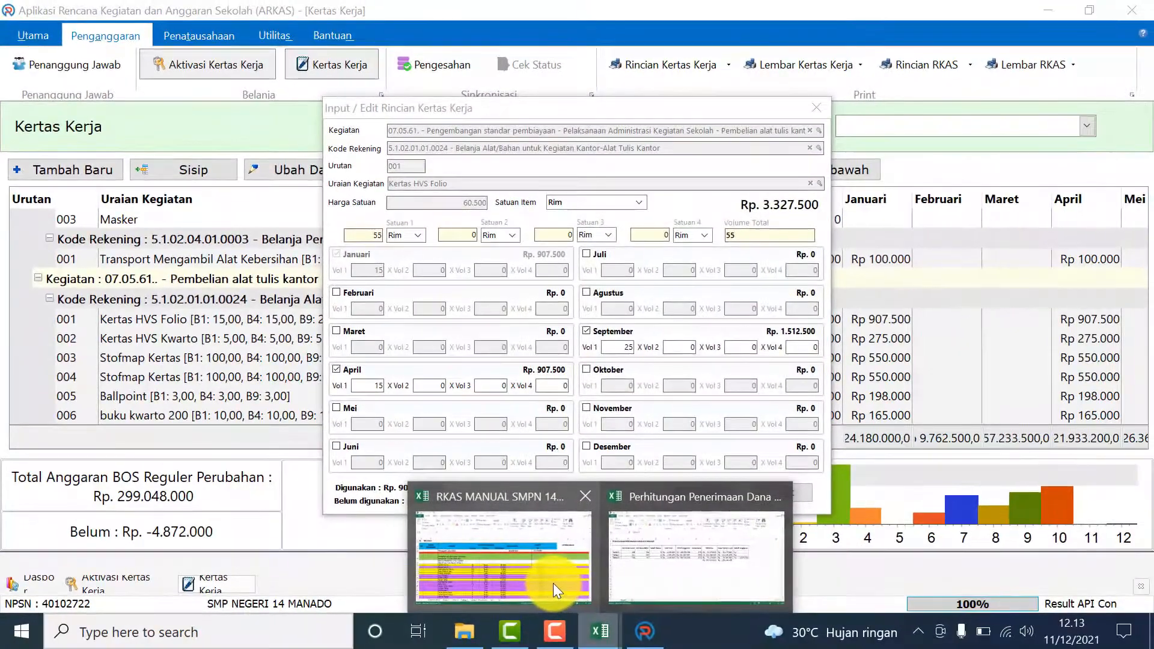
click(551, 584)
click(405, 583)
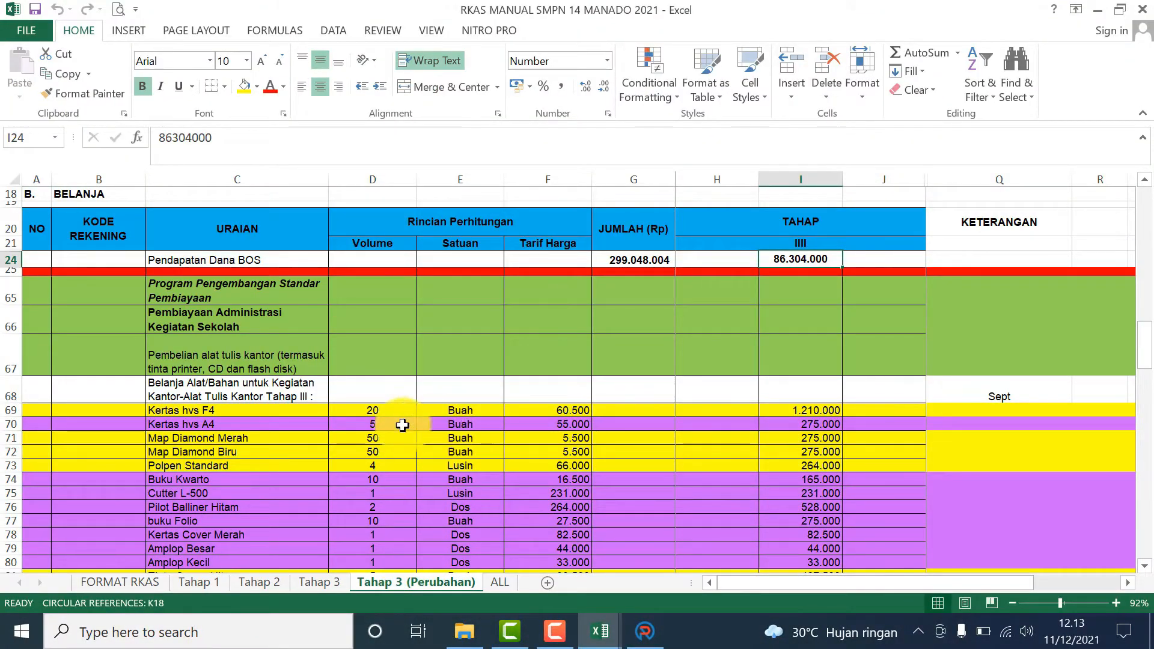
click(10, 413)
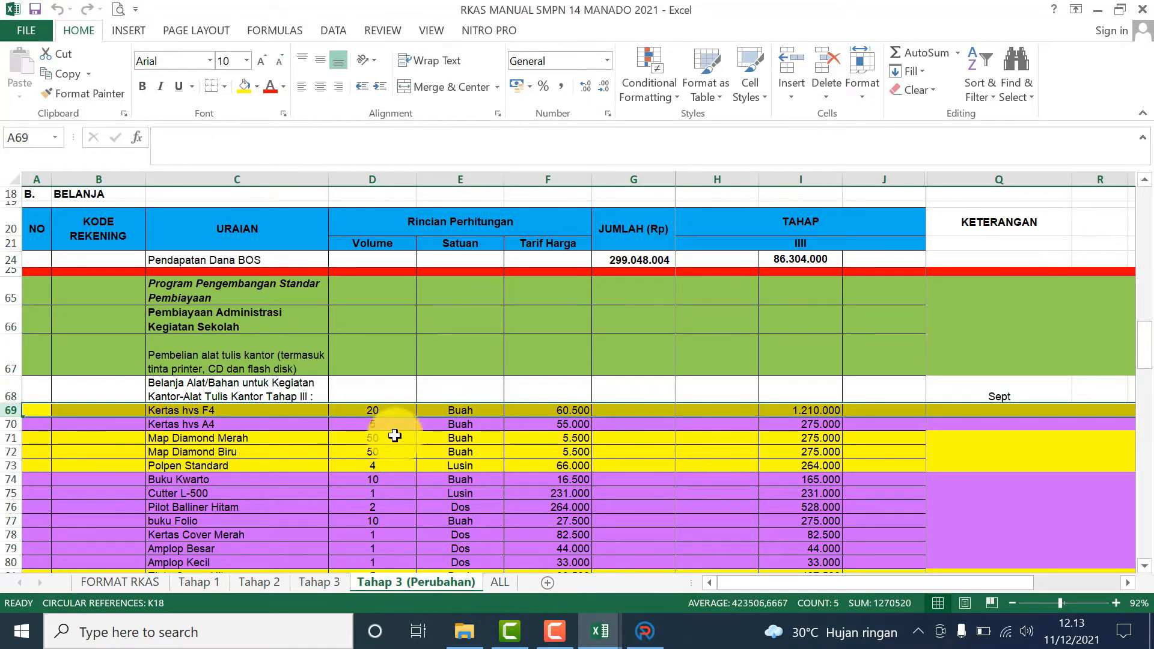
click(327, 581)
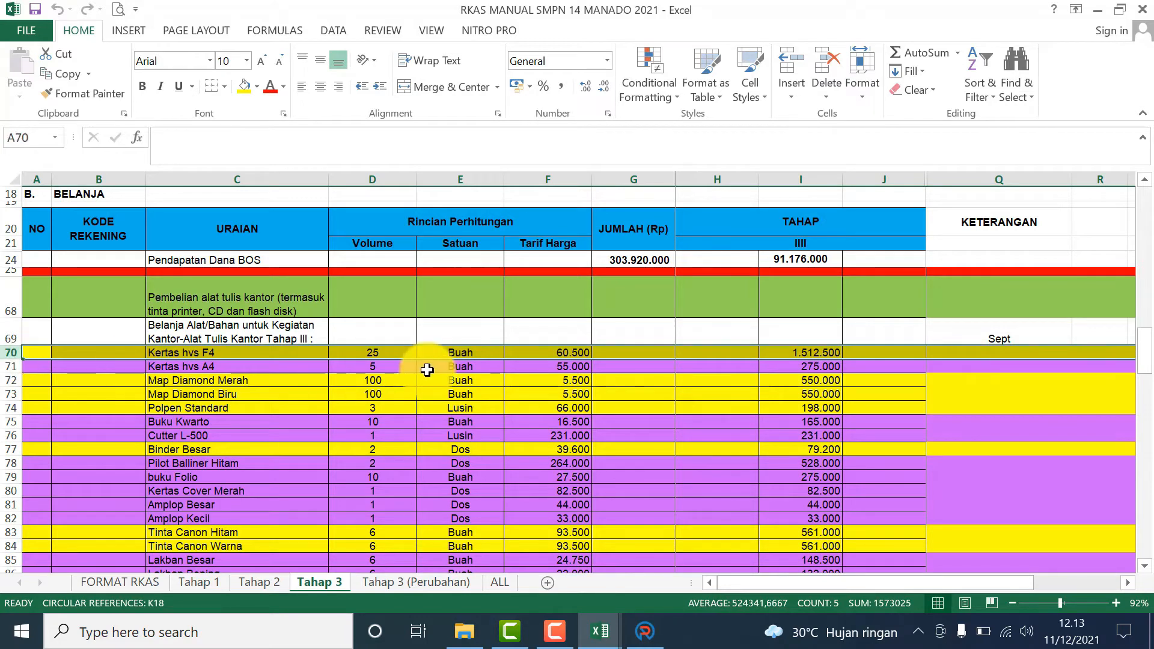
click(414, 582)
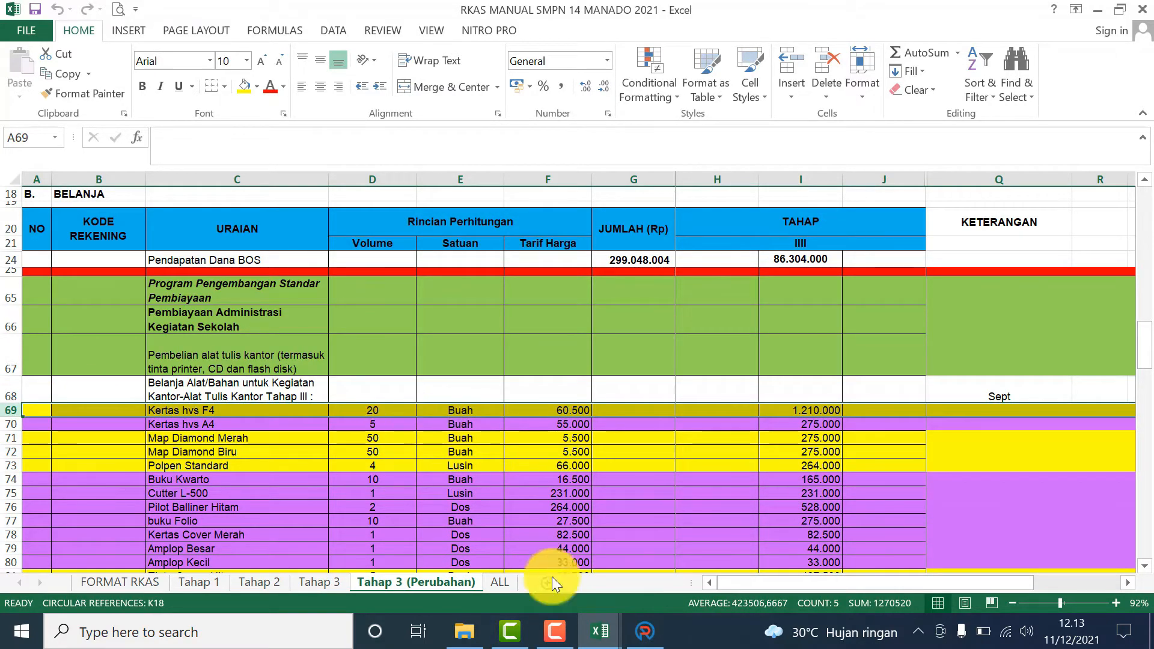
- Back in ARKAS, set the September volume of Kertas HVS Folio to 20 and save the item
click(644, 631)
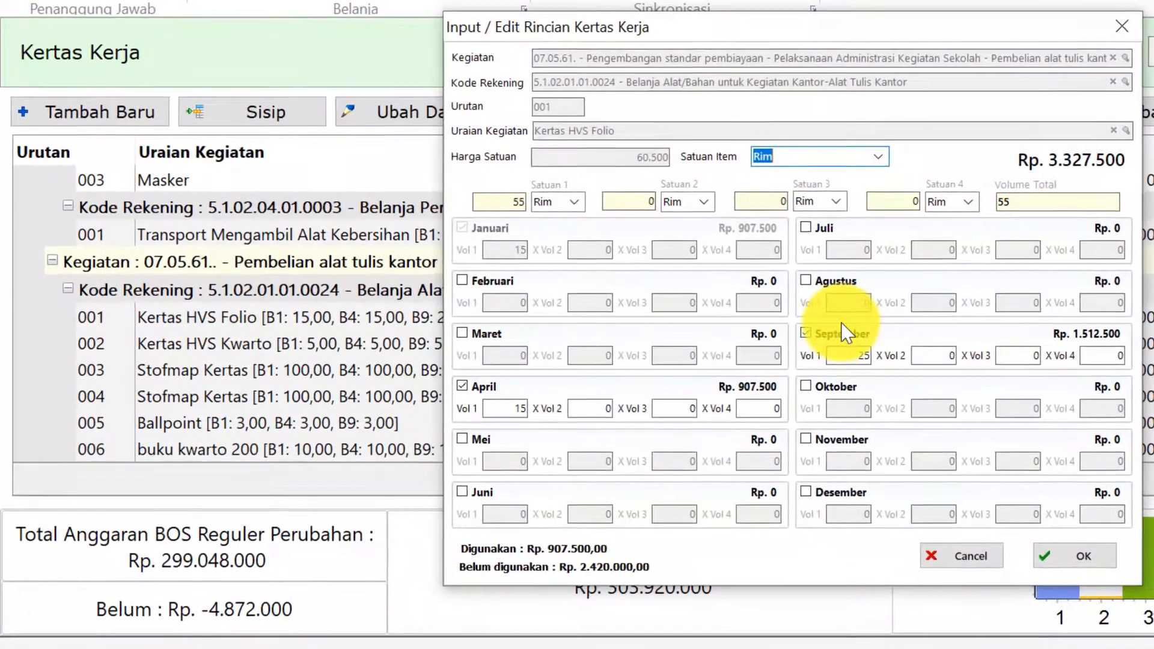
drag(857, 361, 883, 356)
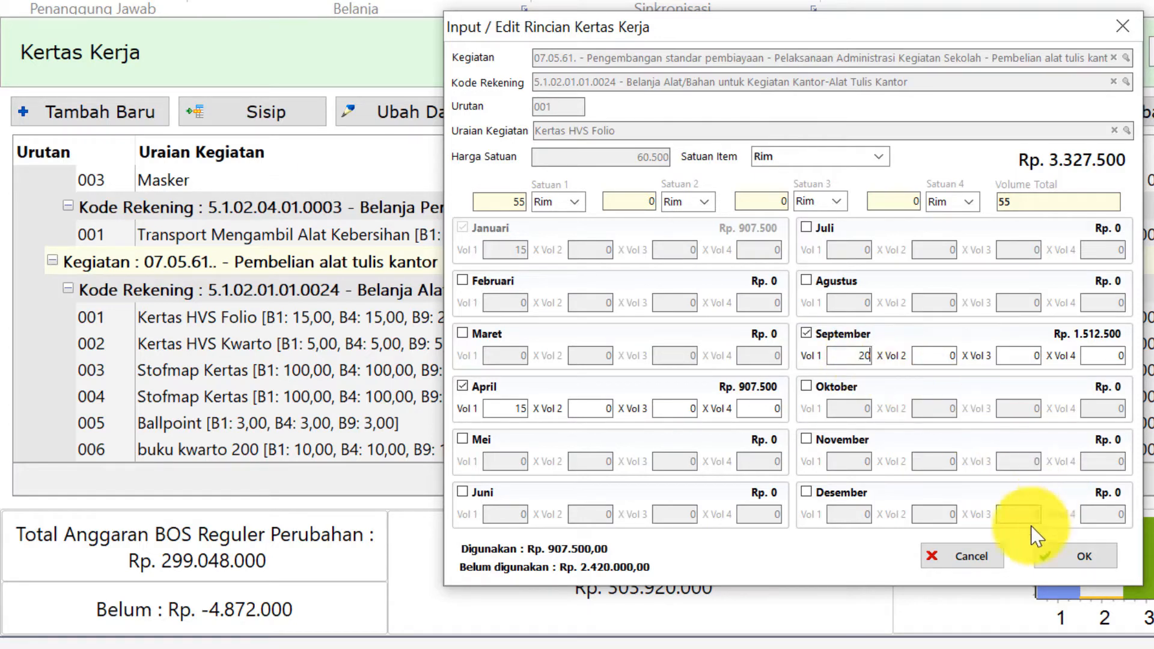
click(1081, 556)
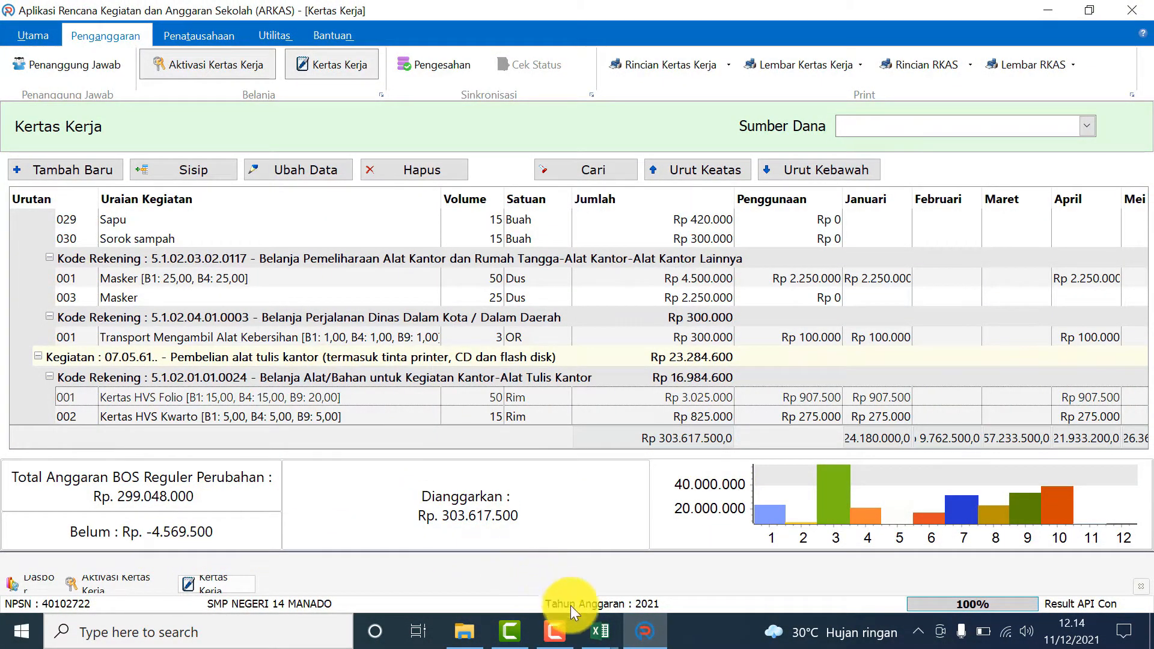
- In Excel, compare the yellow Map Diamond, Polpen Standard and Tinta Canon items between sheets Tahap 3 and Tahap 3 (Perubahan)
mouse_move(595, 628)
click(529, 593)
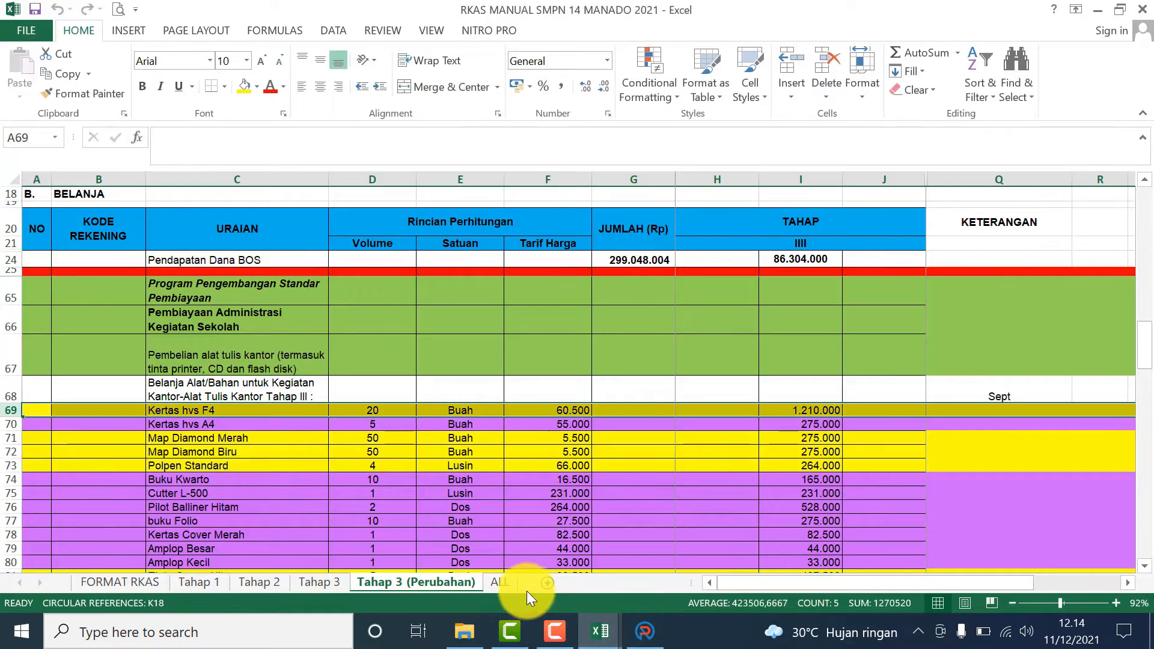
click(305, 580)
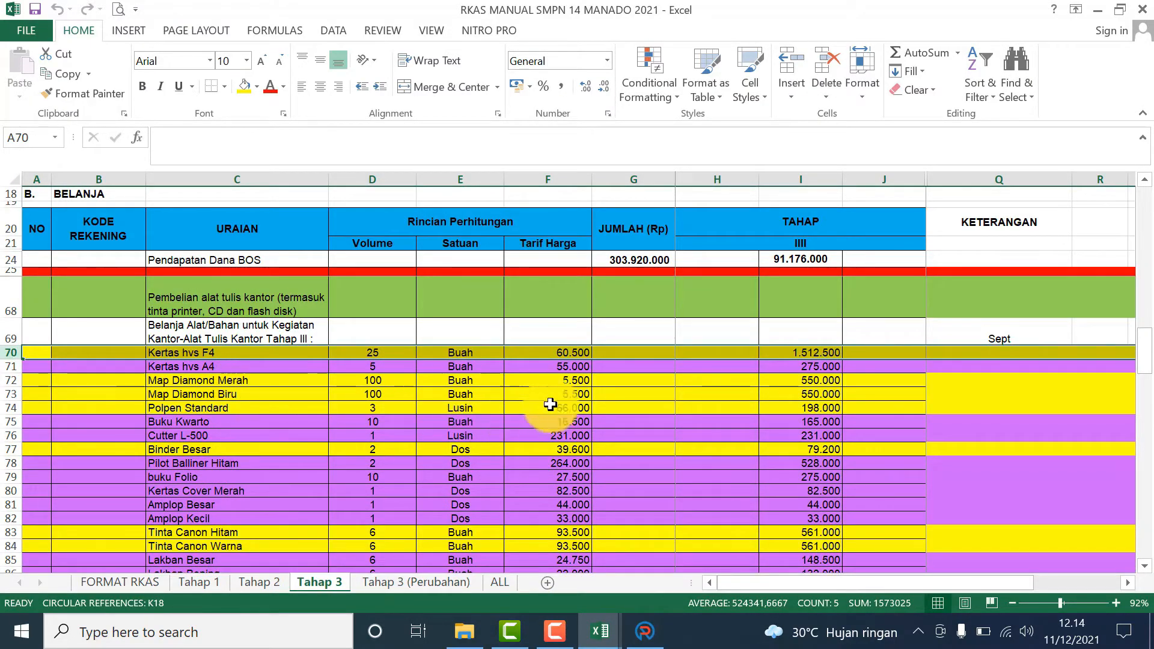
drag(248, 402, 243, 398)
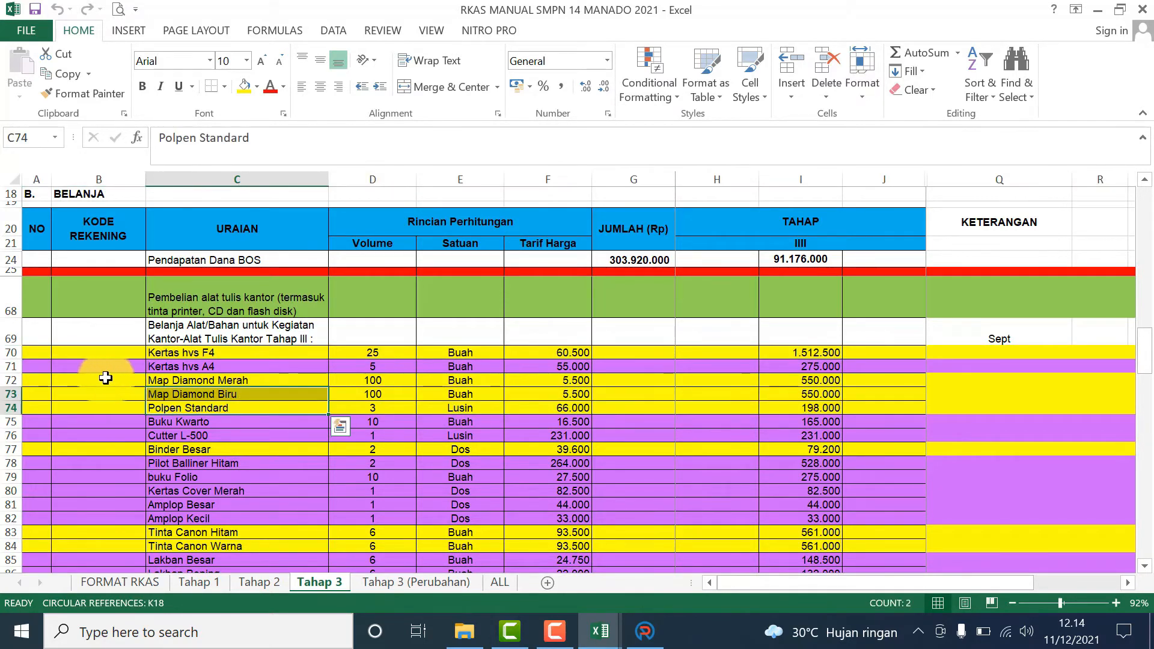
click(4, 380)
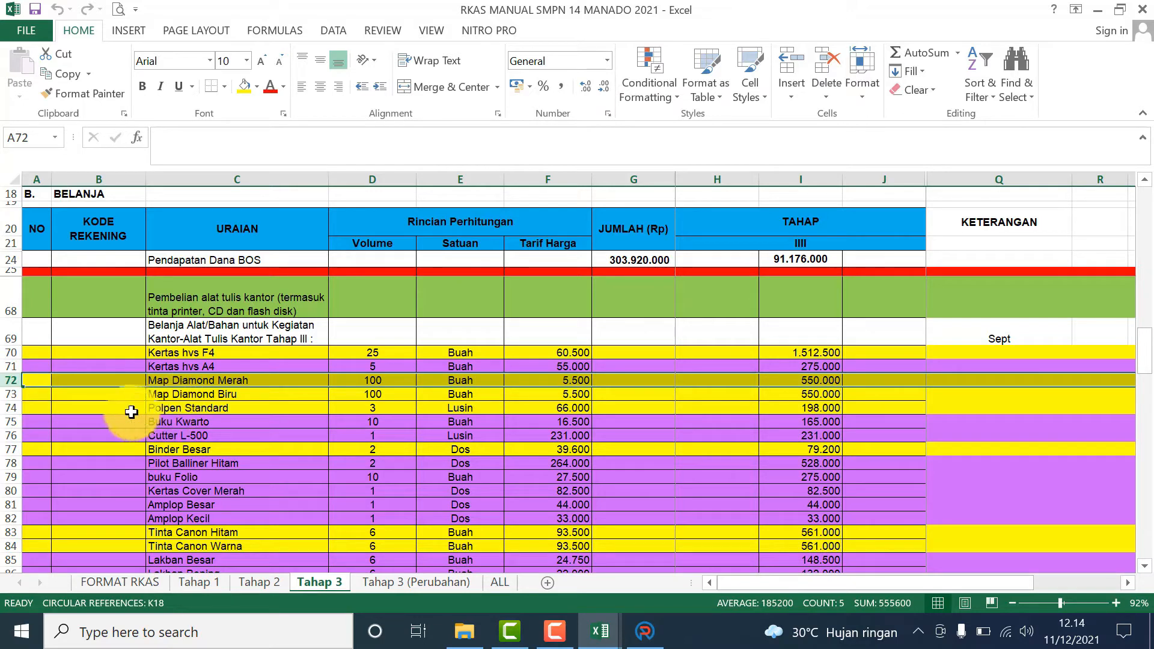
click(7, 407)
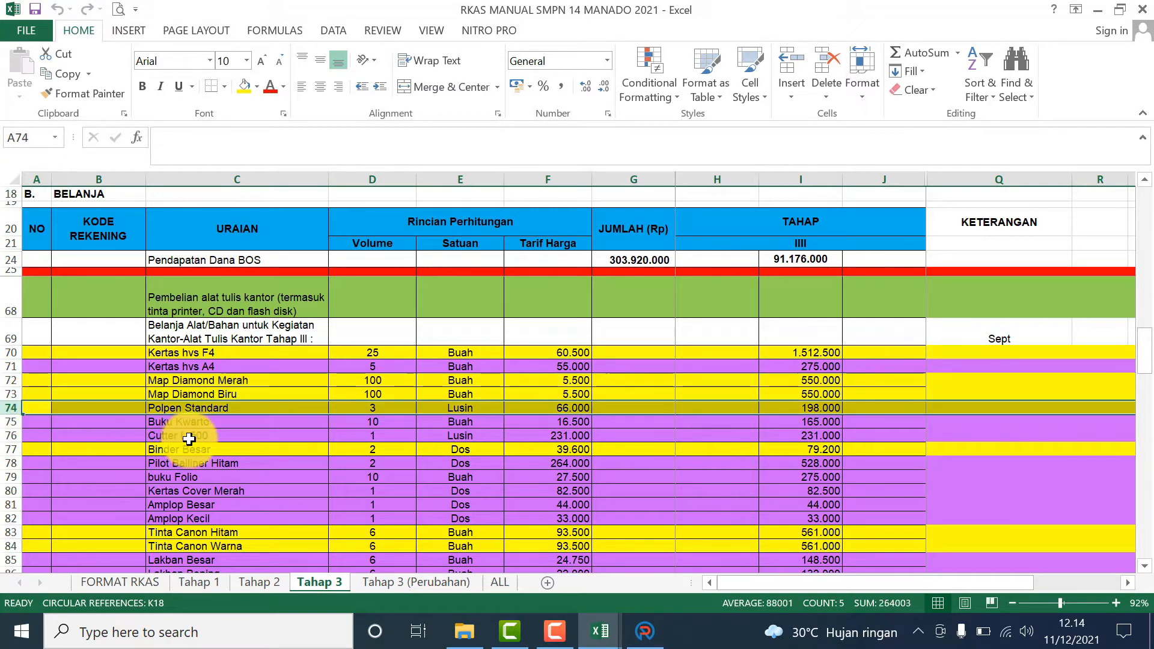
click(404, 585)
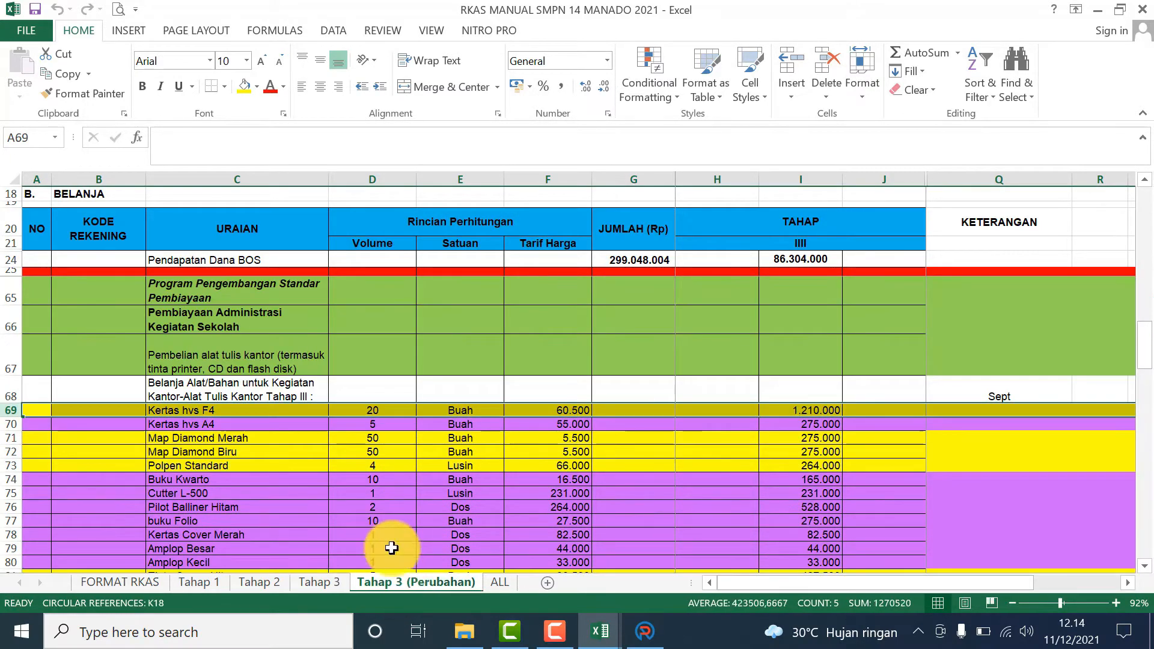
click(221, 438)
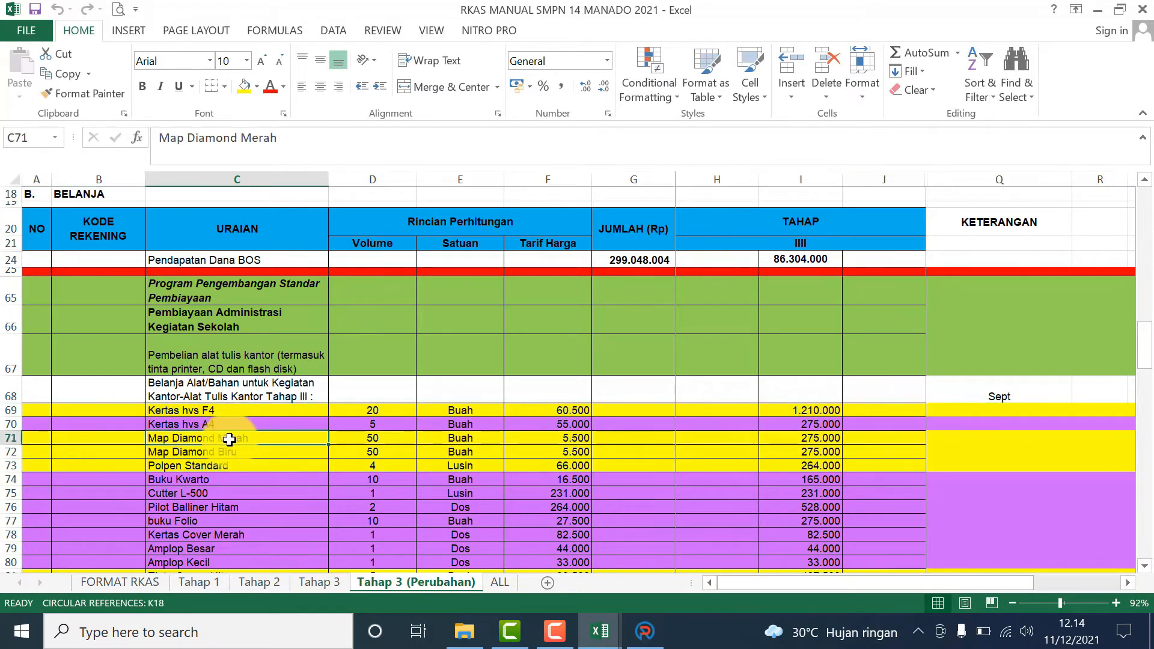
scroll(276, 506, down, 1)
click(264, 518)
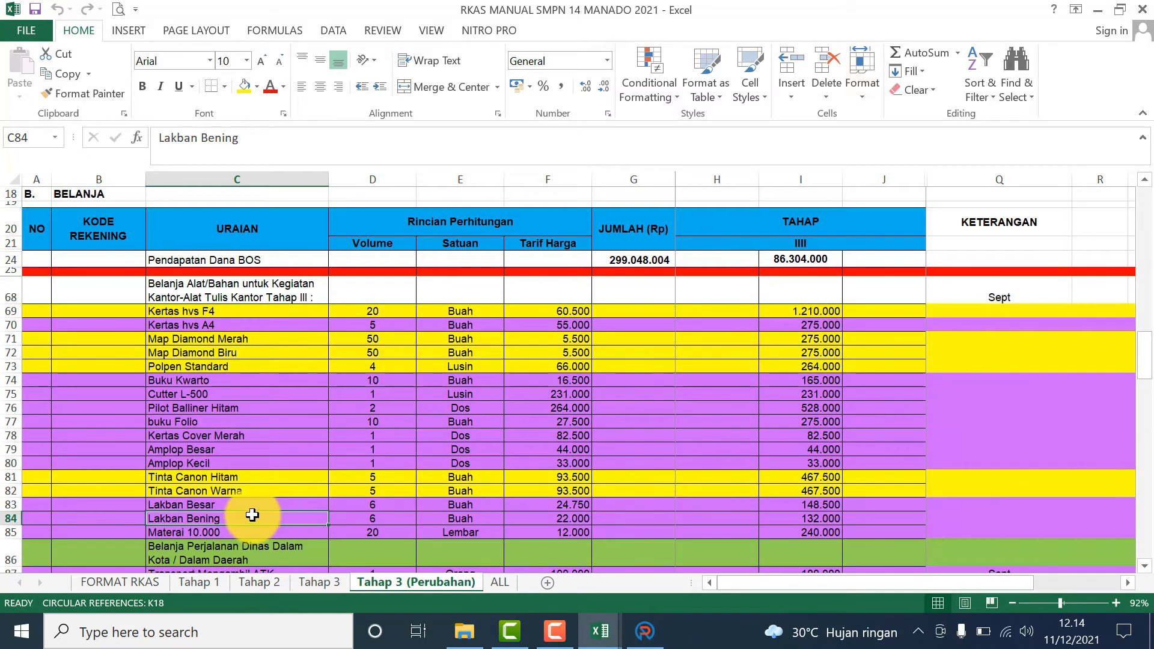
- Check the Binder Besar row on sheet Tahap 3 and look for it on sheet Tahap 3 (Perubahan)
click(317, 583)
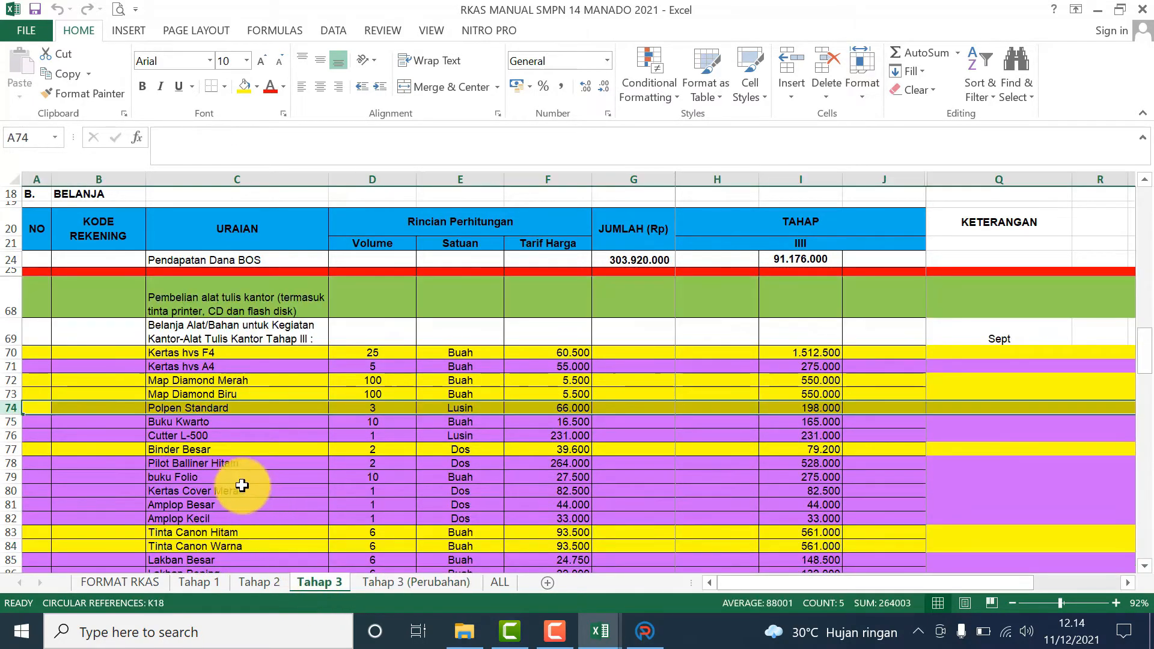
click(5, 451)
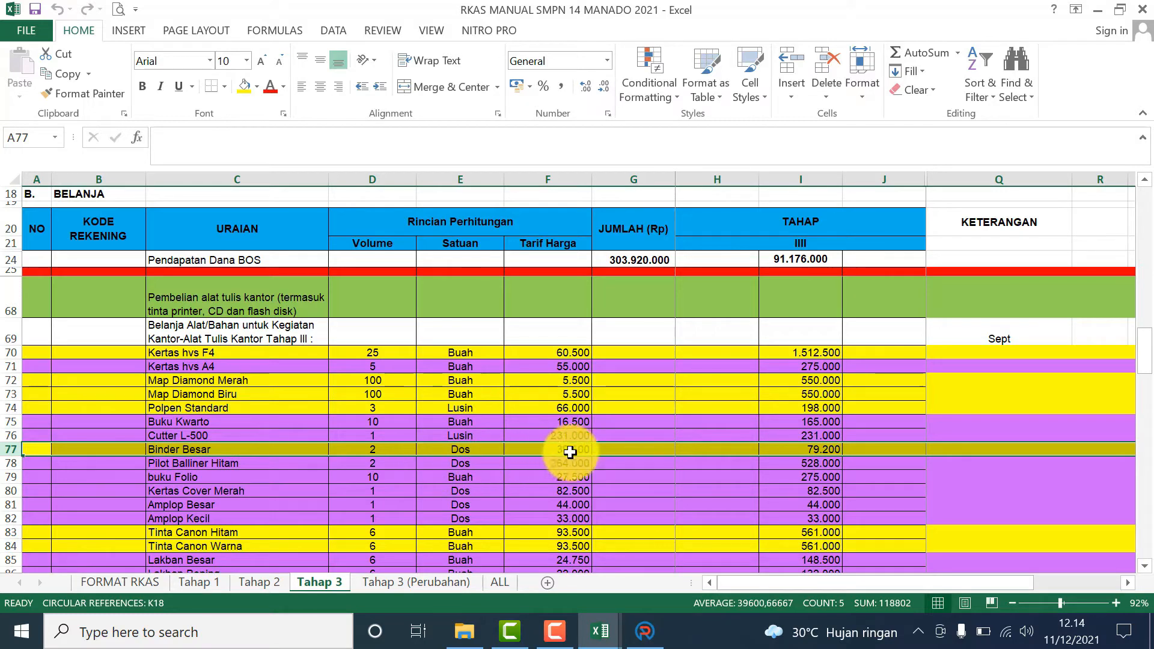
click(379, 581)
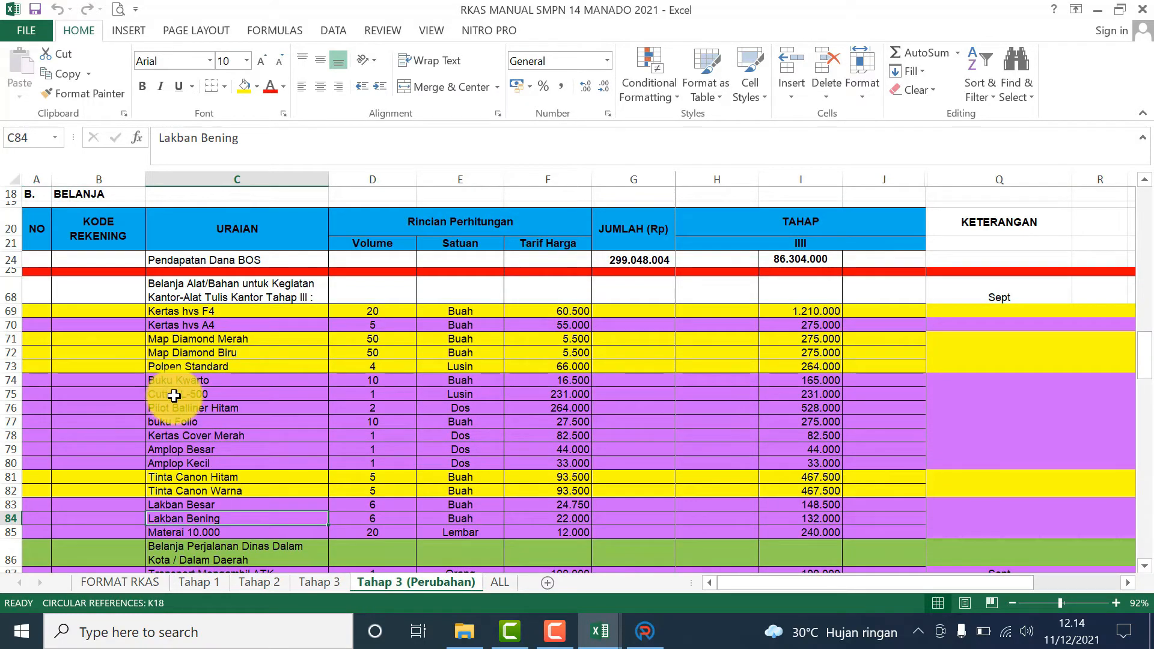
- Switch to ARKAS and open the Penjepit Kertas/Binder Clip Besar item under office supplies for editing
click(649, 624)
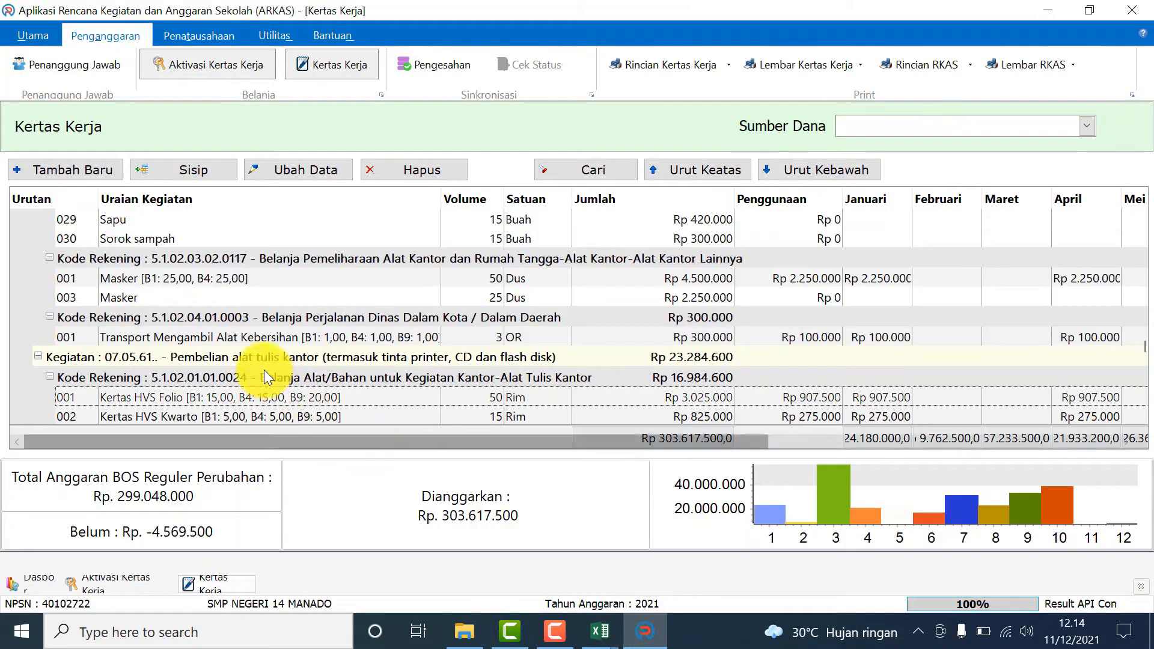
scroll(264, 370, down, 2)
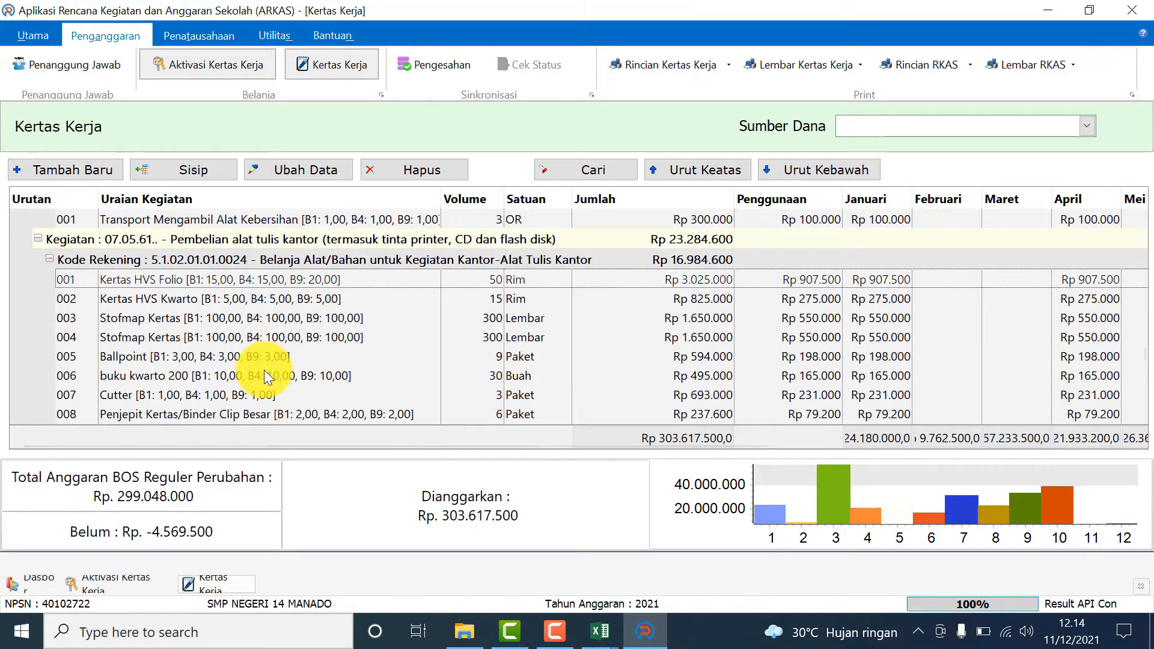
scroll(264, 369, down, 1)
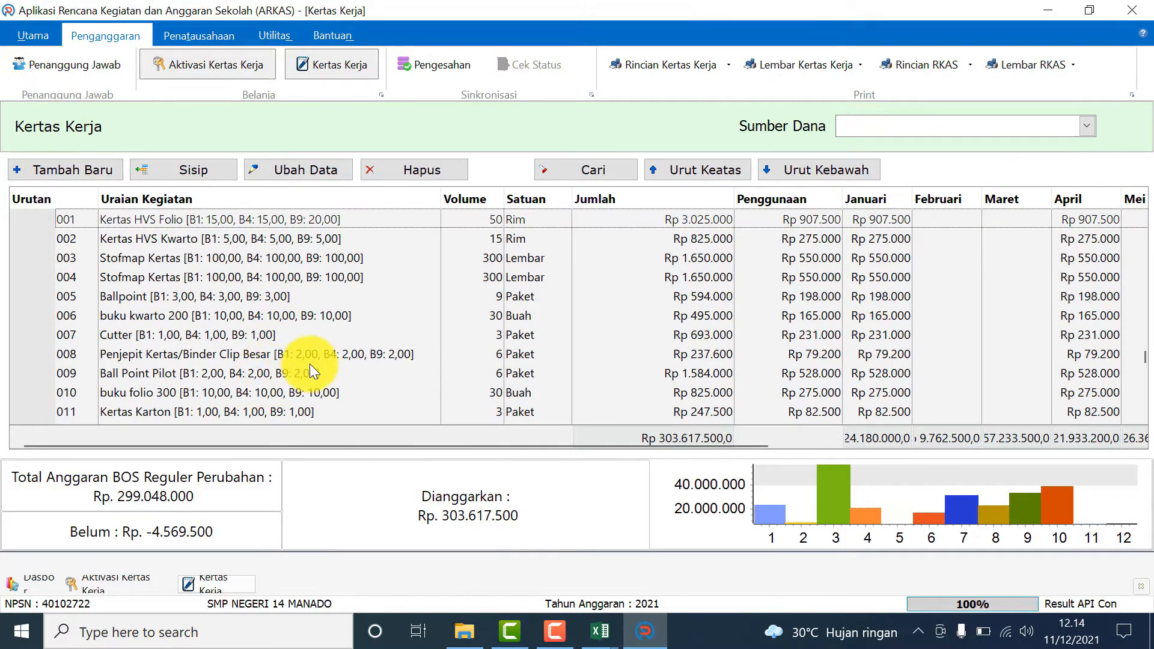
click(217, 356)
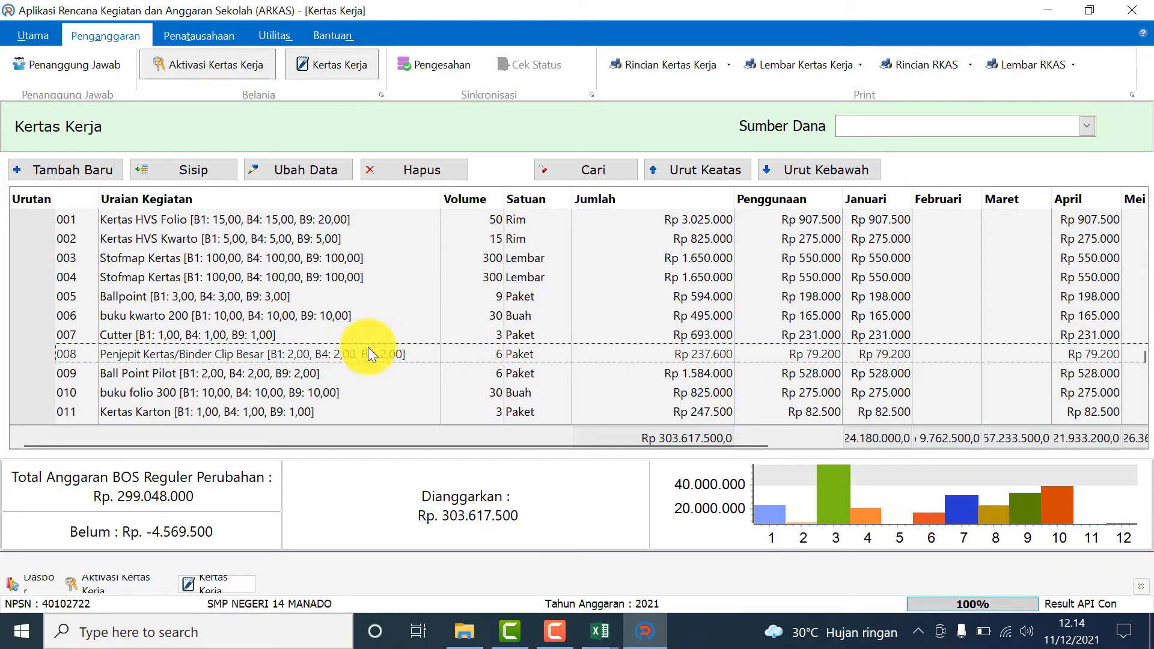
double_click(240, 354)
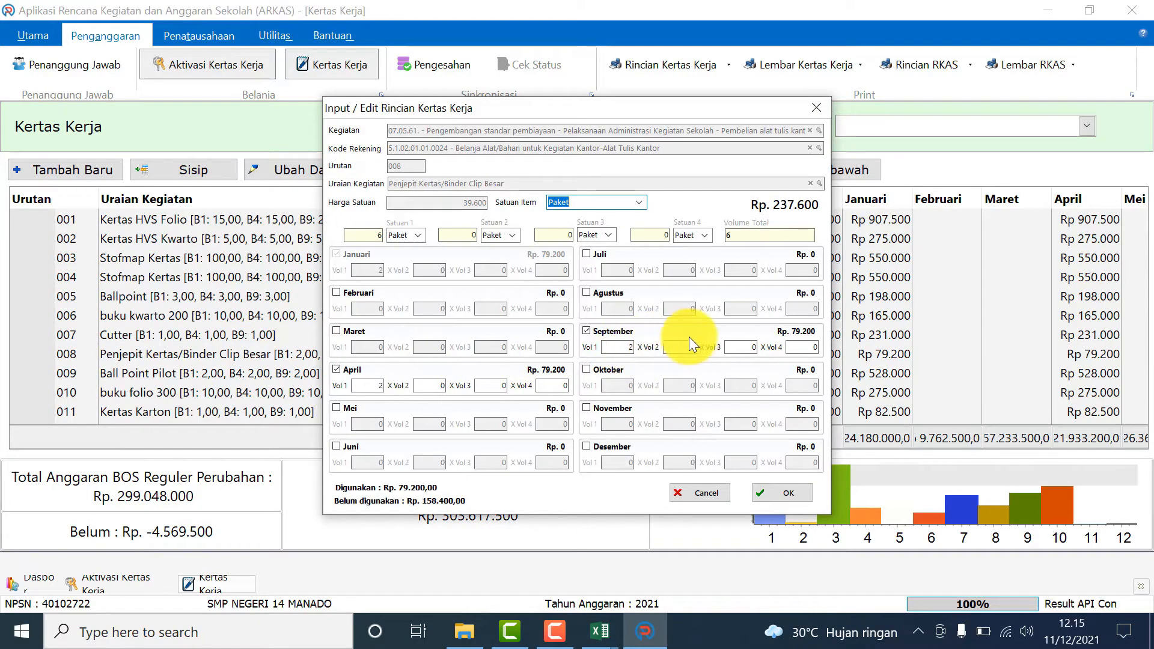
- Check the Binder Besar row on sheet Tahap 3 of the RKAS MANUAL workbook in Excel and return to ARKAS
click(599, 631)
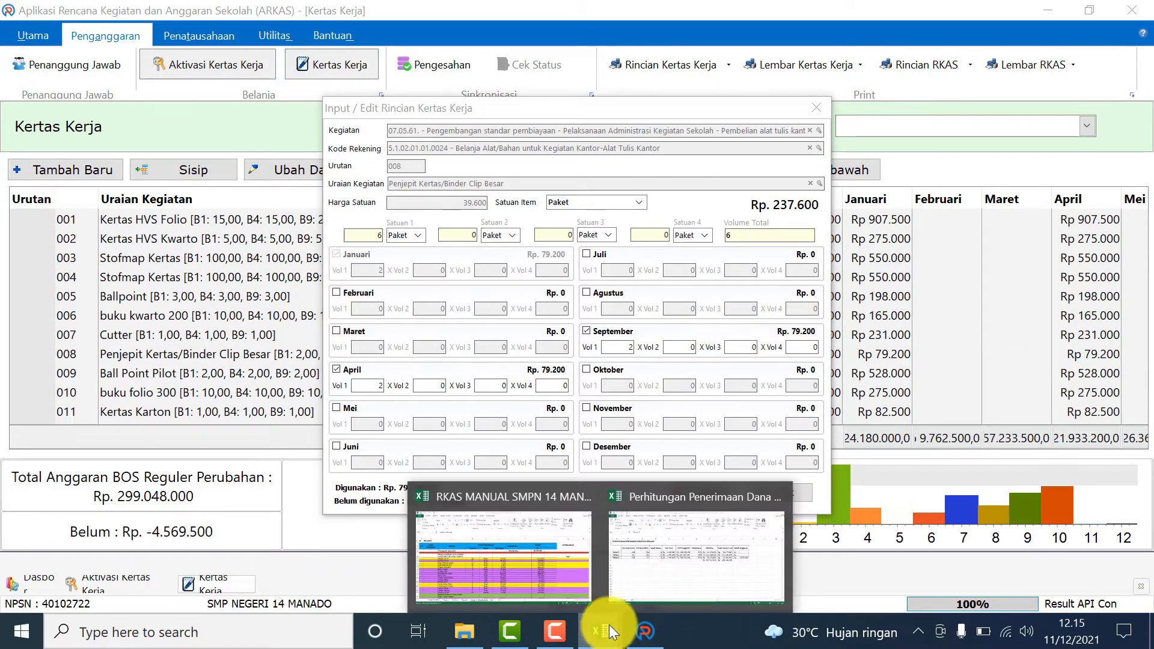
click(557, 557)
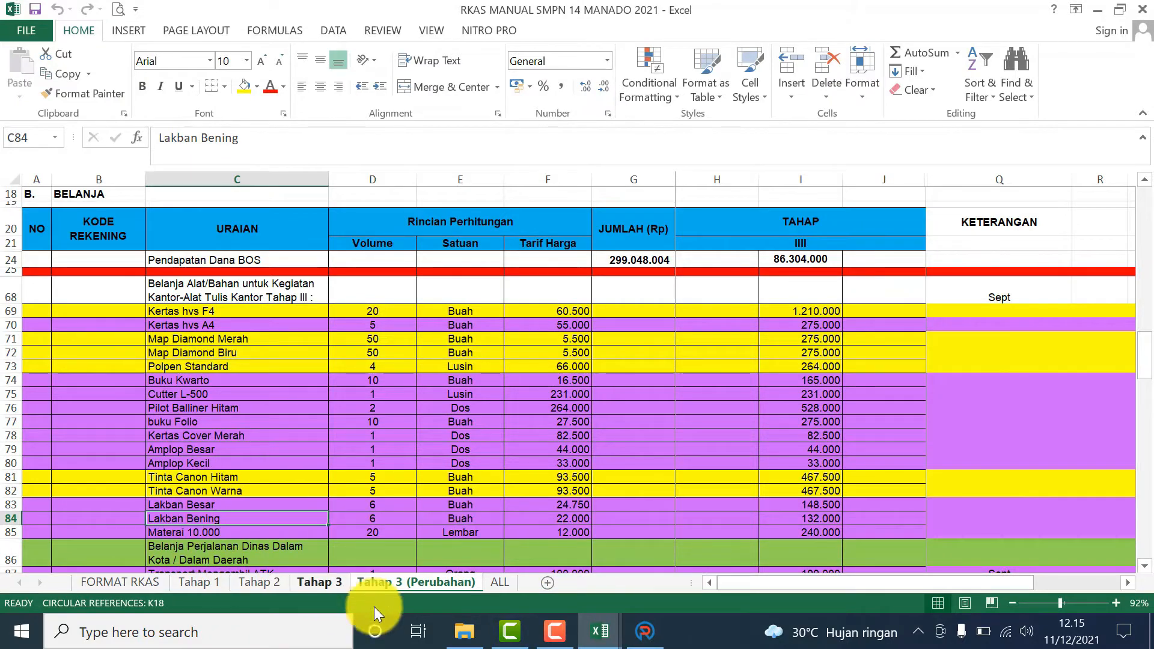
click(319, 583)
click(9, 449)
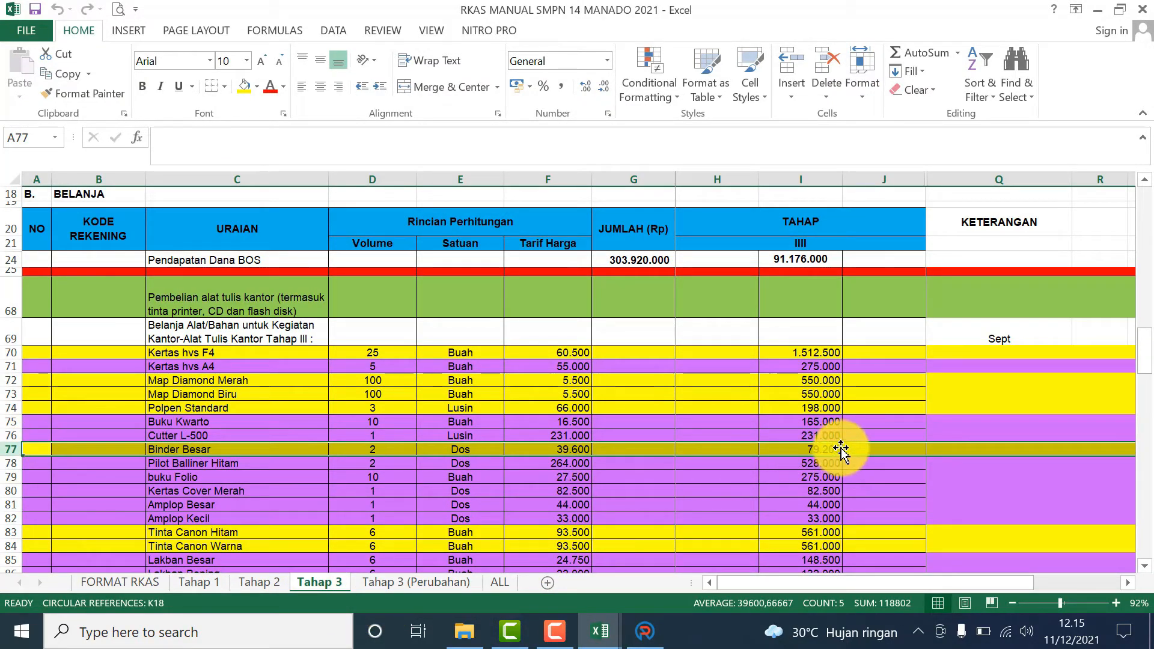
click(643, 630)
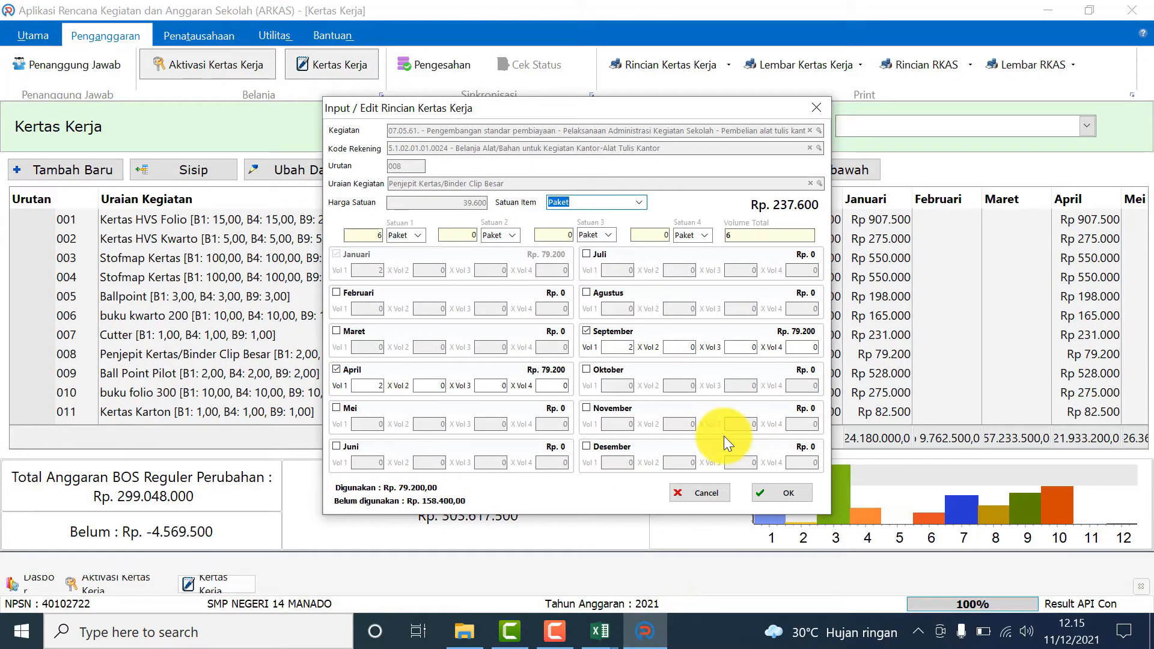
- Remove the September allocation from Penjepit Kertas/Binder Clip Besar and save the item
click(624, 347)
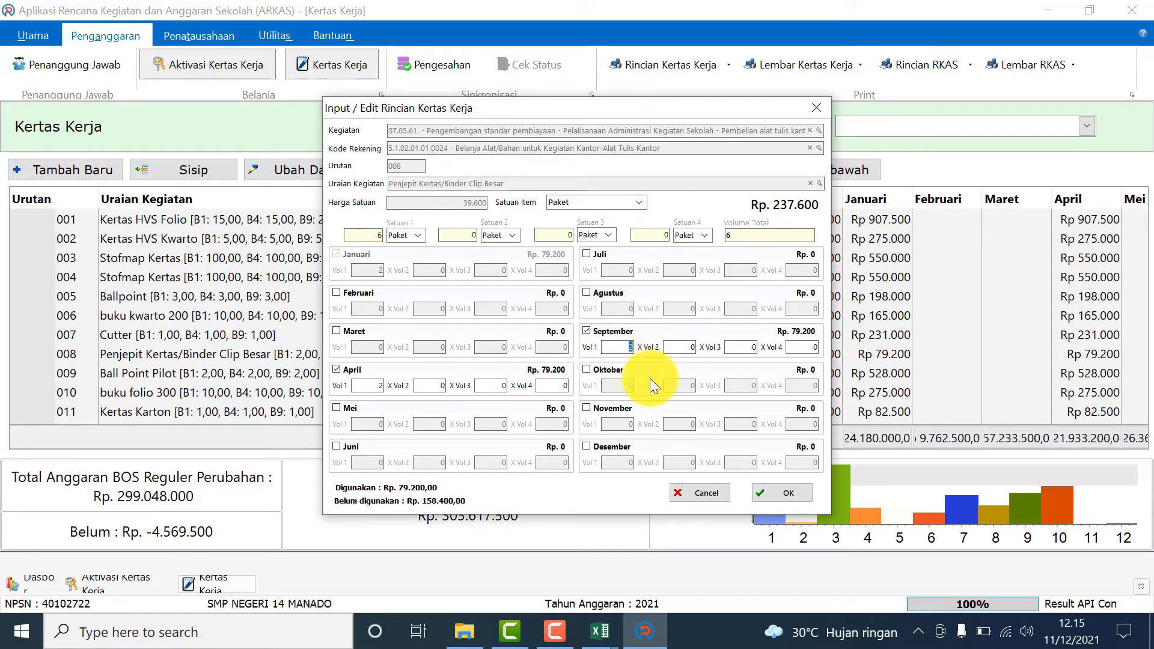
click(587, 330)
click(587, 330)
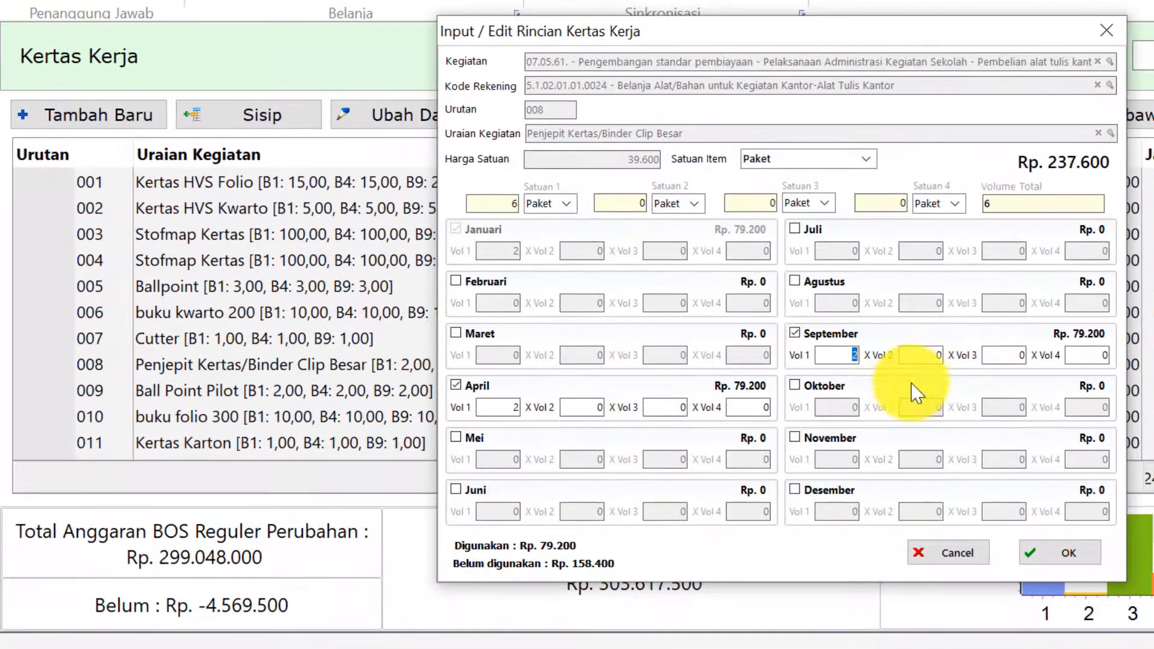
text(0)
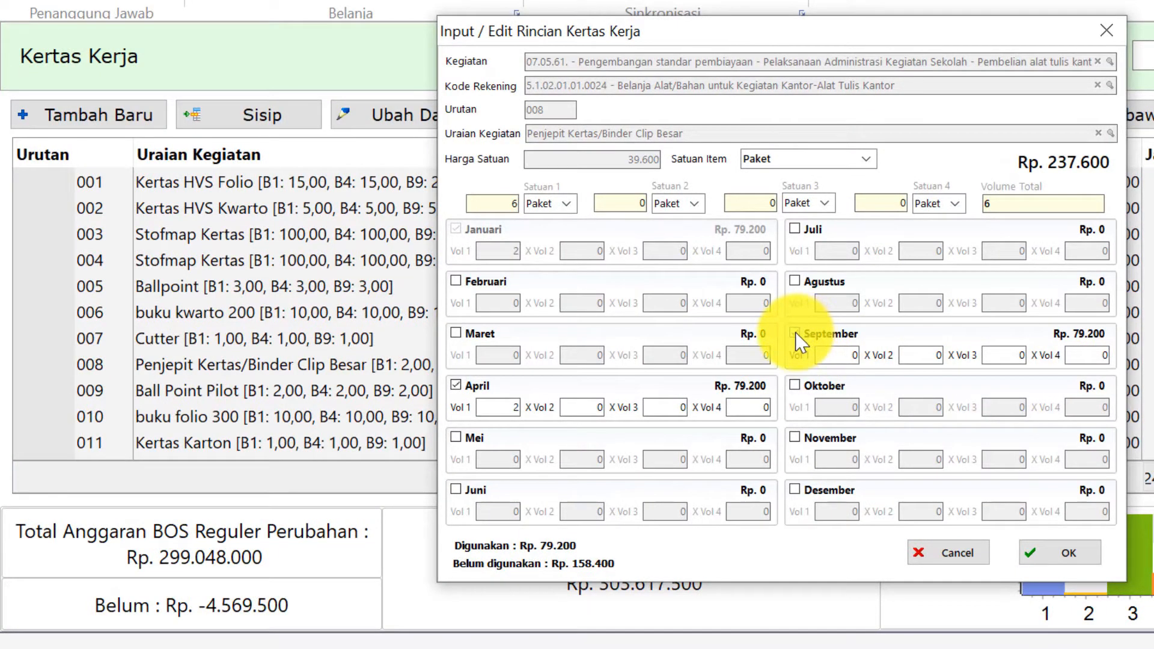
click(796, 333)
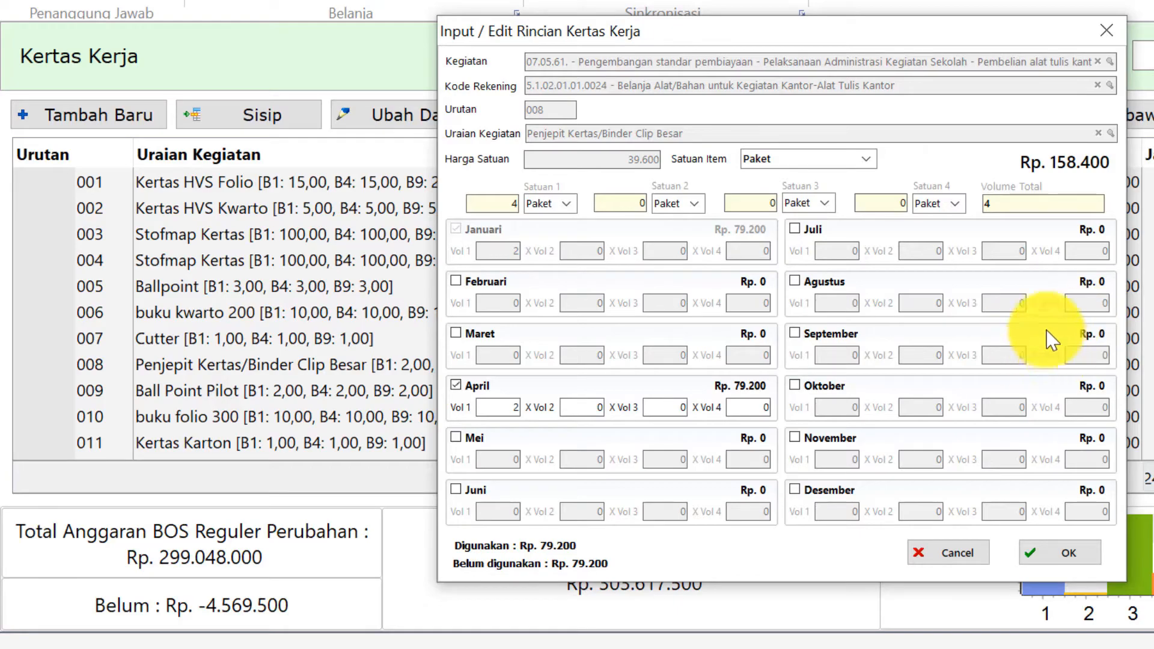
click(1056, 551)
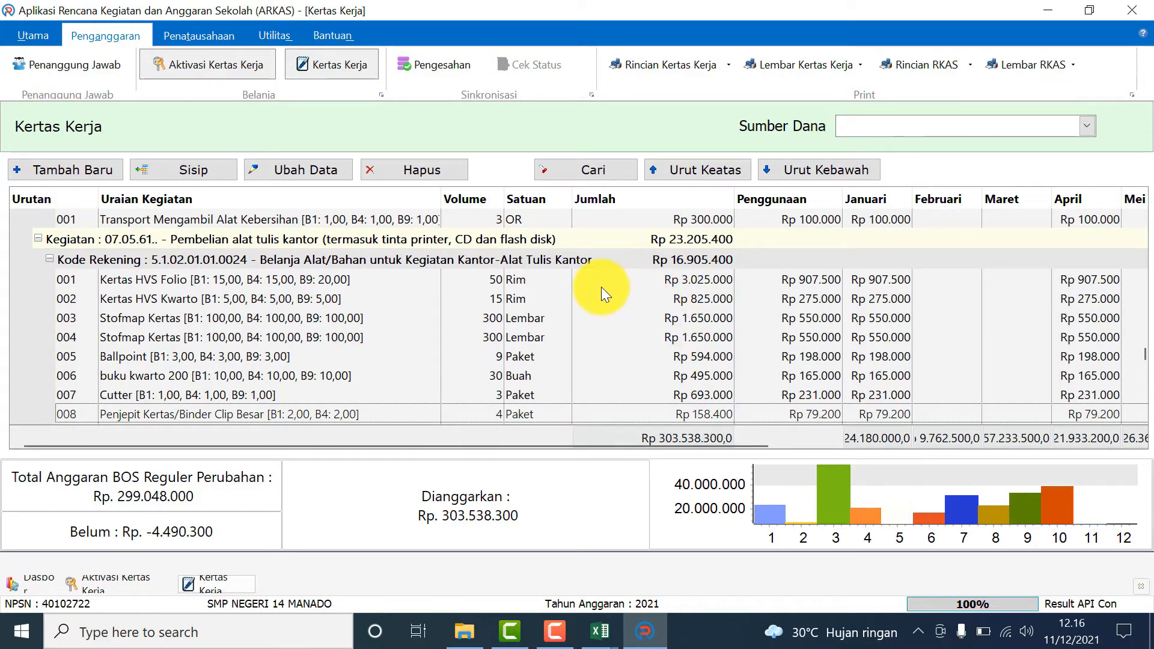
- Search the Kertas Kerja for the Listrik items
click(239, 330)
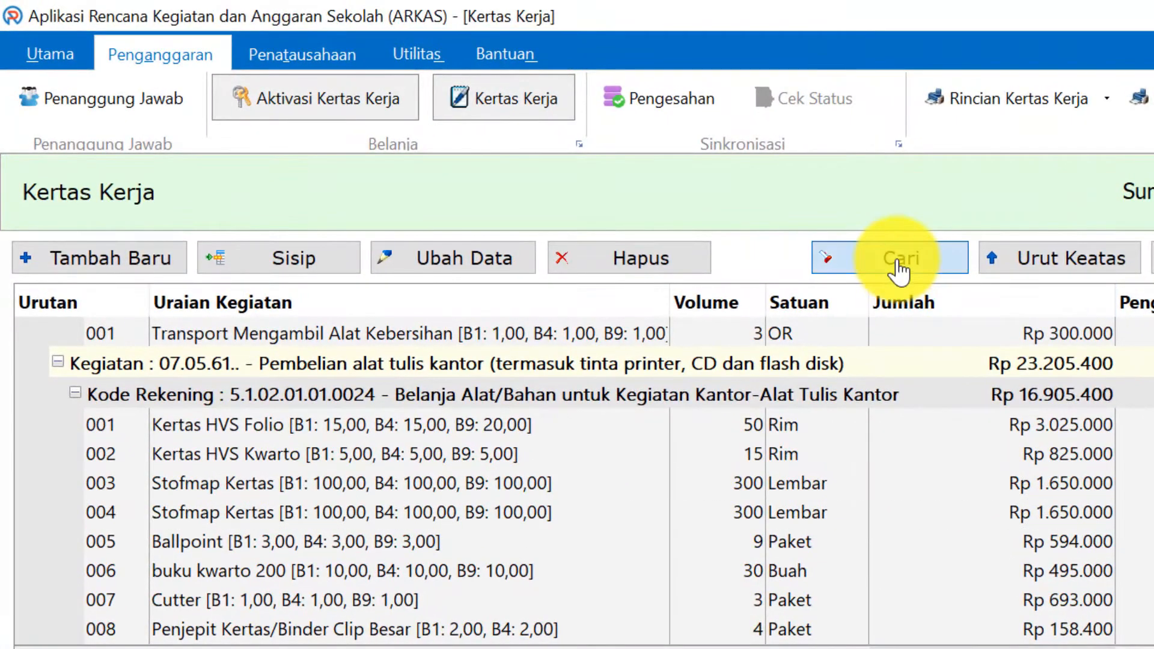
click(595, 171)
text(lsa Lis)
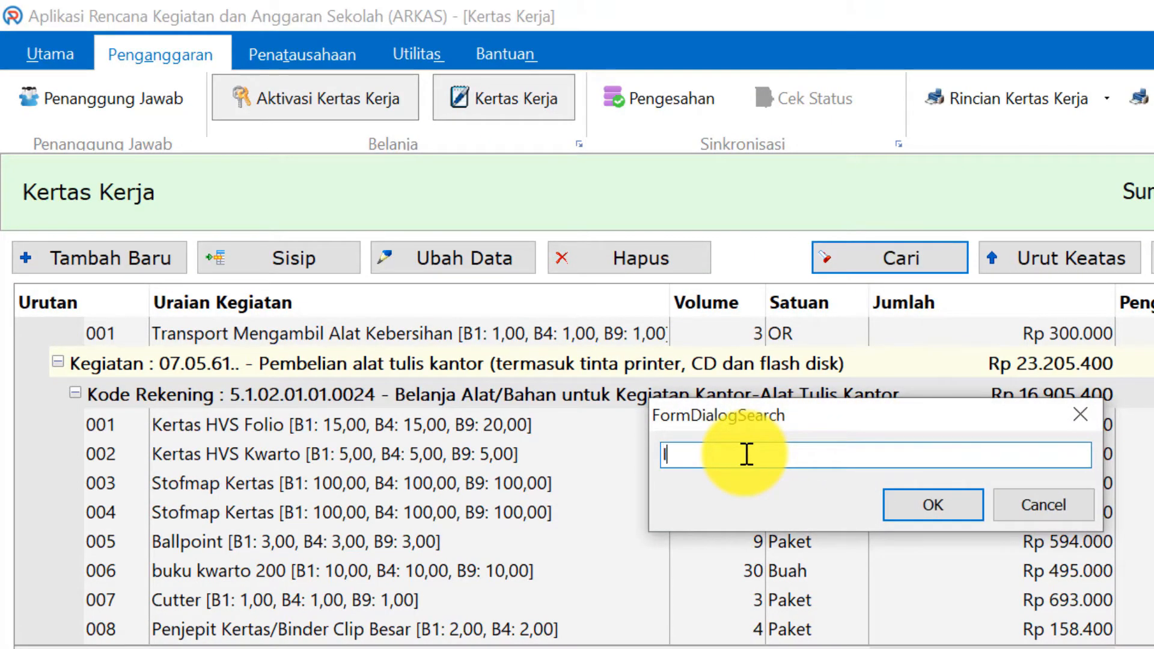
text(tri)
key(Return)
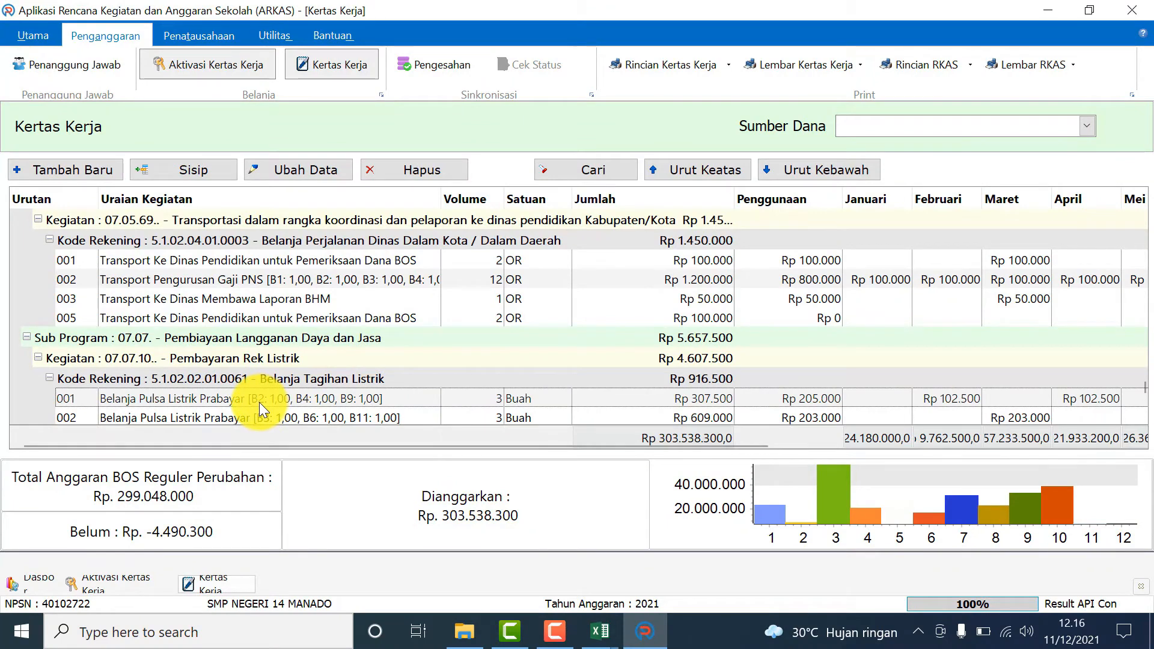
- Add a November volume of 1 to the first Belanja Pulsa Listrik Prabayar item and save it
scroll(258, 402, down, 1)
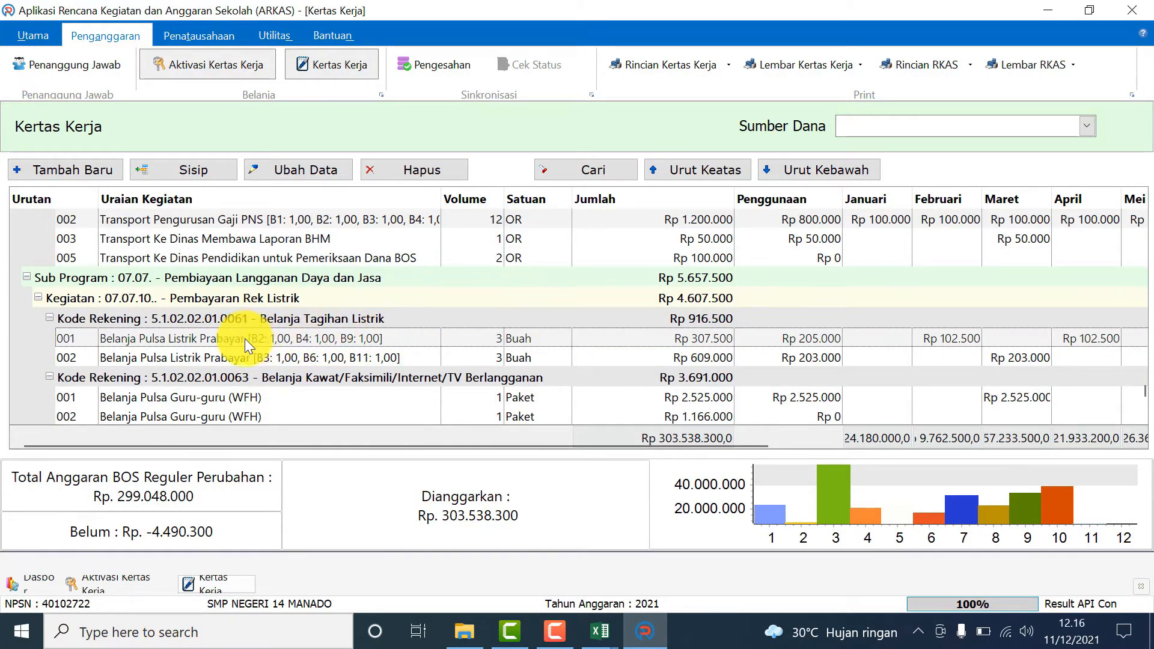
double_click(206, 341)
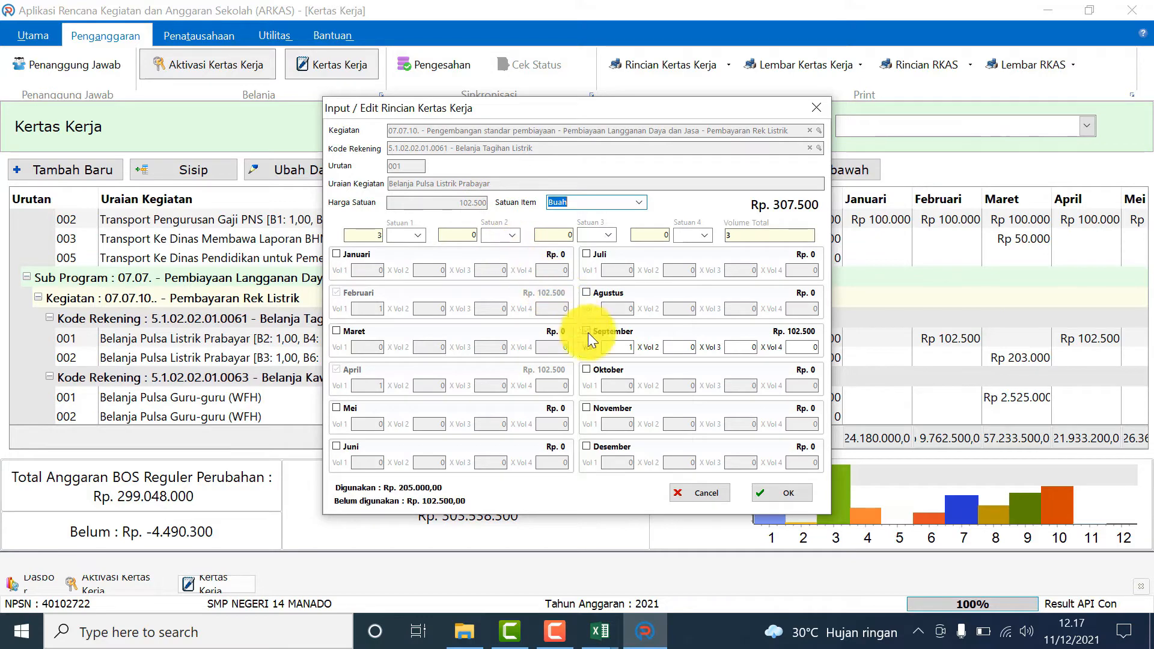
click(586, 408)
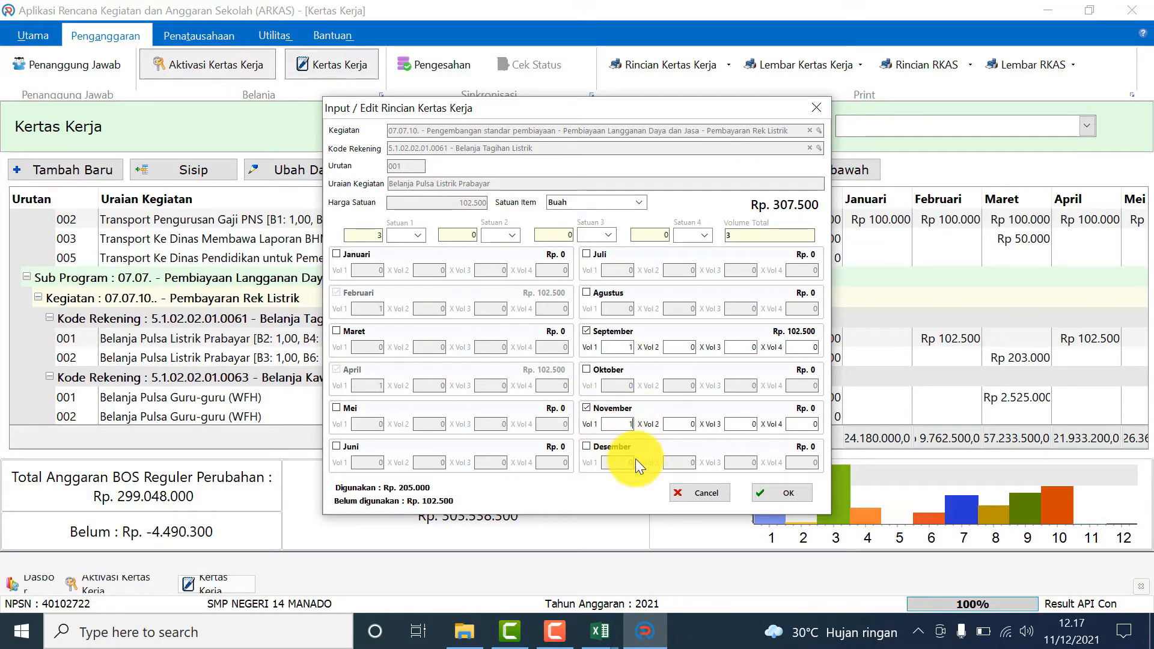
text(1)
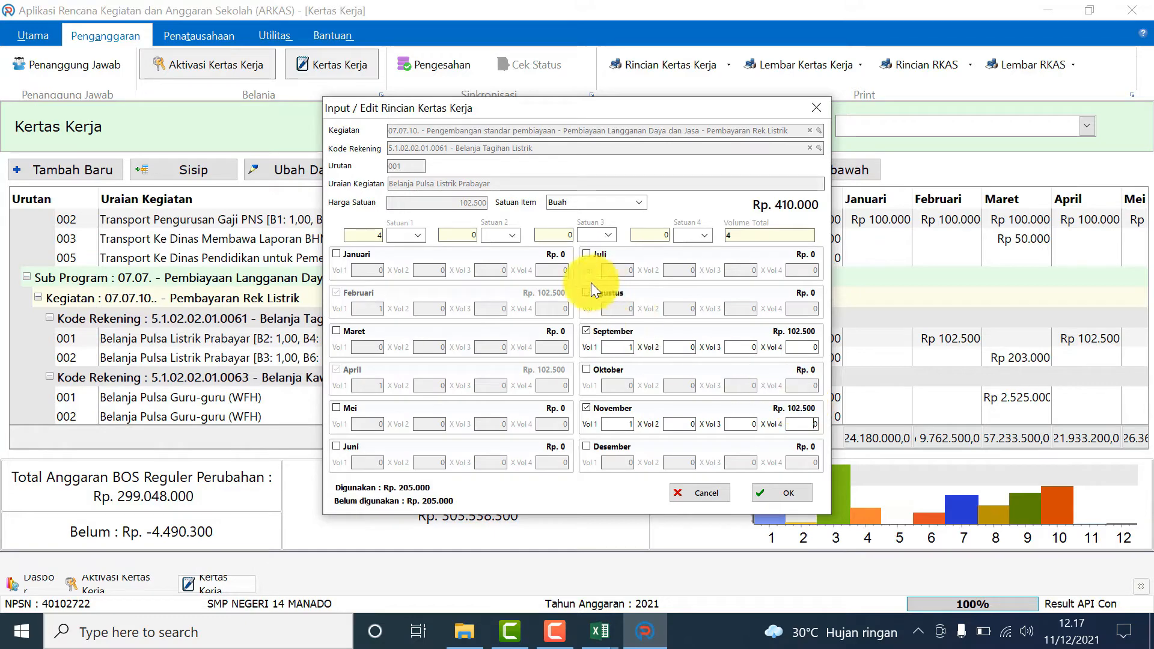
click(779, 491)
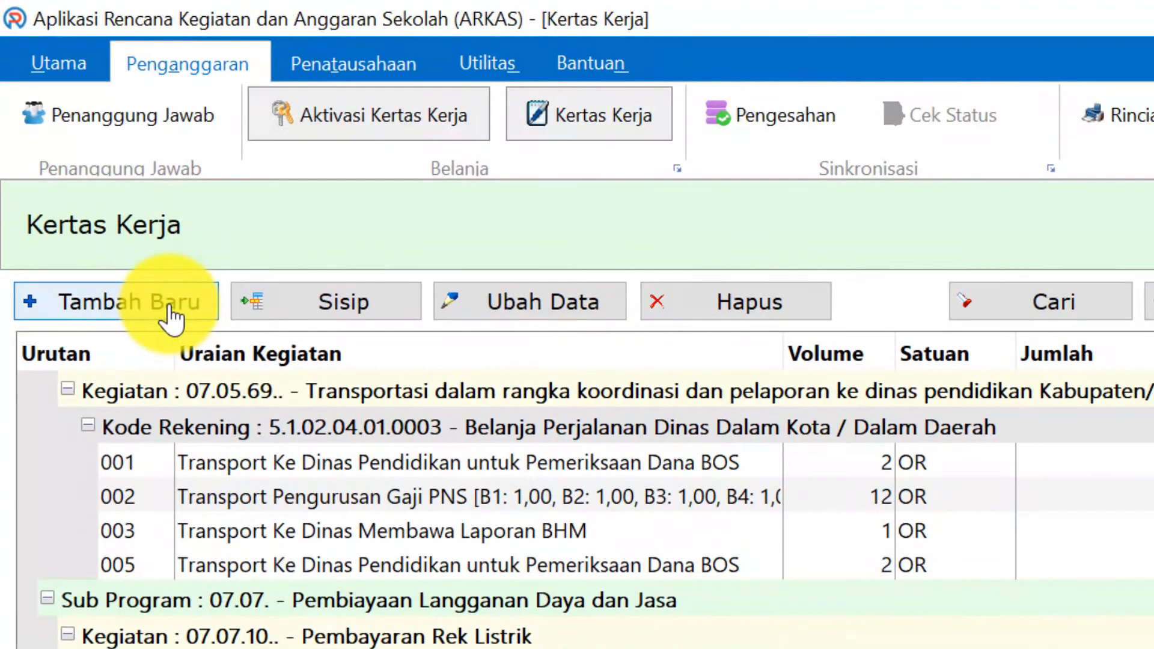
- Start a new Kertas Kerja item and set its Kegiatan to 07.05.55, Pengadaan Alat RT Sekolah dan/atau suku cadang alat kantor
click(147, 271)
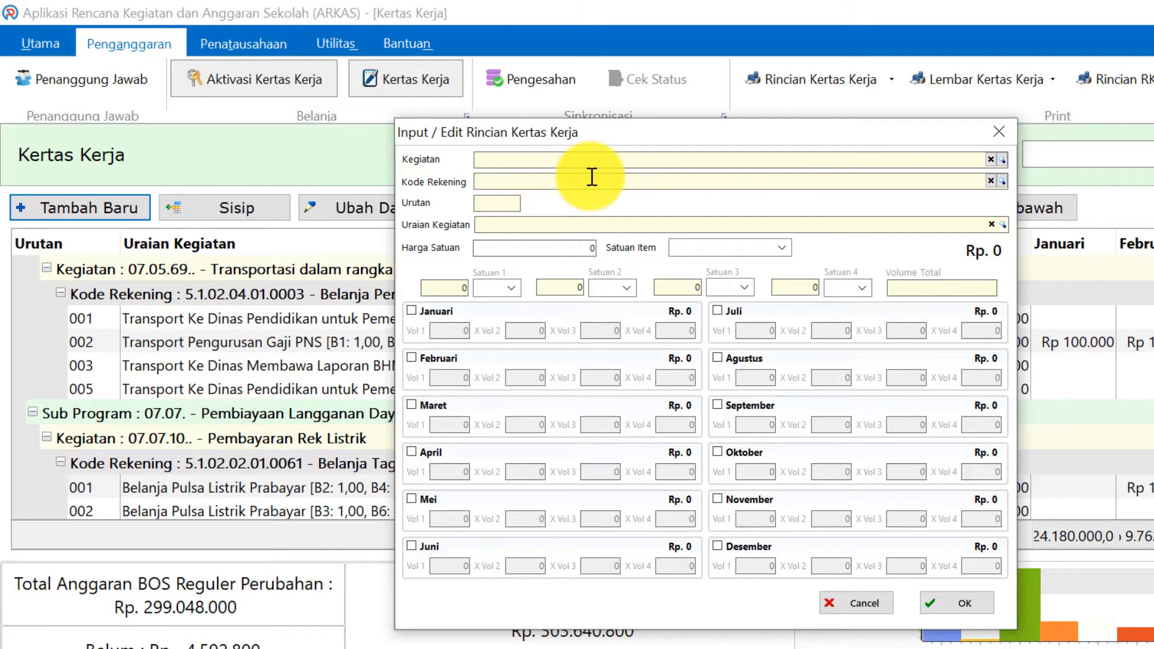
click(940, 161)
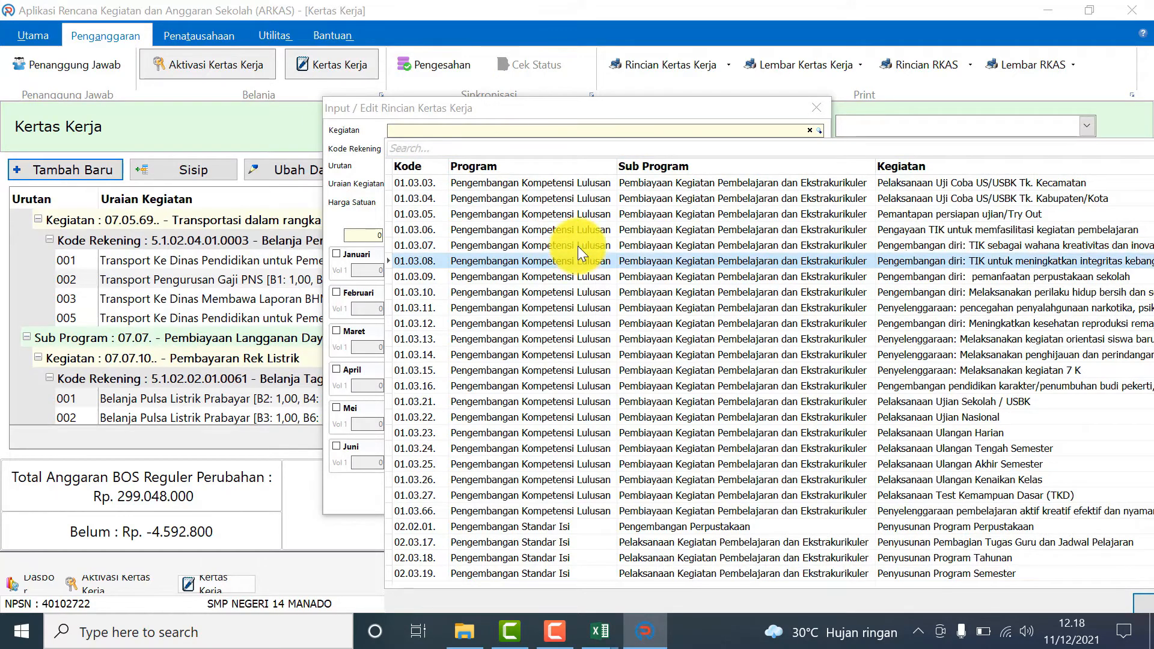
key(Down)
key(Down)
key(Down)
key(Down)
key(Down)
key(Down)
key(Down)
key(Down)
key(Down)
key(Down)
key(Down)
key(Down)
key(Down)
key(Down)
key(Down)
key(Down)
key(Down)
key(Down)
key(Down)
key(Down)
key(Down)
key(Down)
key(Down)
key(Down)
key(Down)
key(Down)
key(Down)
key(Down)
key(Down)
key(Down)
key(Down)
key(Down)
key(Down)
key(Down)
key(Down)
key(Down)
key(Down)
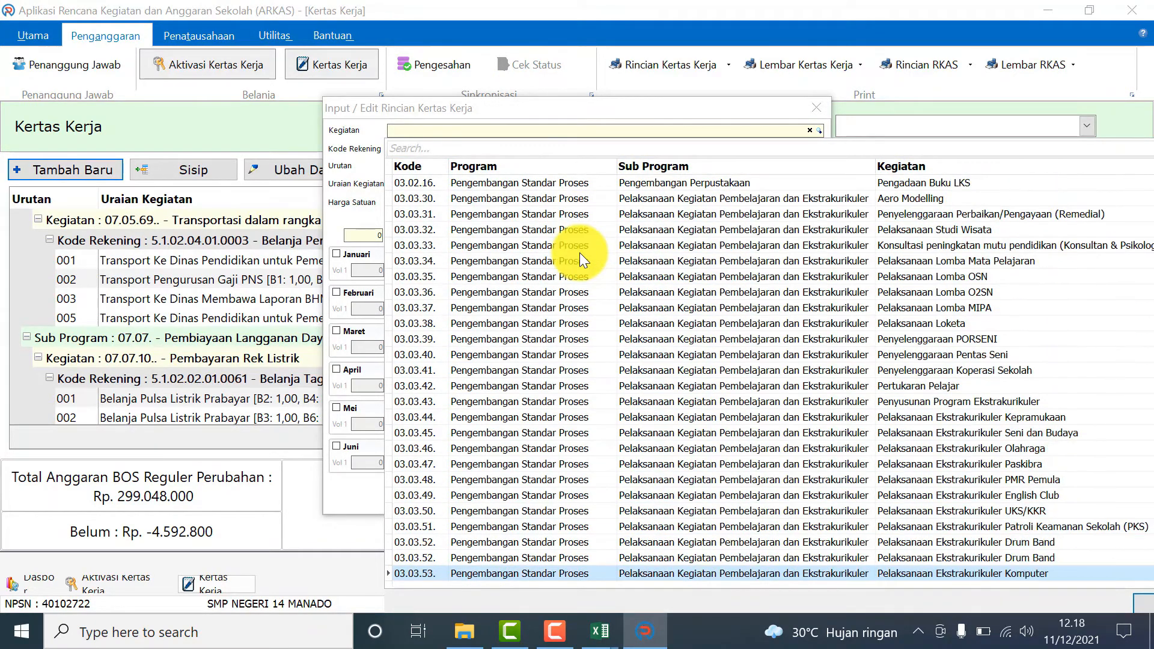
key(Down)
key(Down)
key(Down)
key(Down)
key(Down)
key(Down)
key(Down)
key(Down)
key(Down)
key(Down)
key(Down)
key(Down)
key(Down)
key(Down)
key(Down)
key(Down)
key(Down)
key(Down)
key(Down)
key(Down)
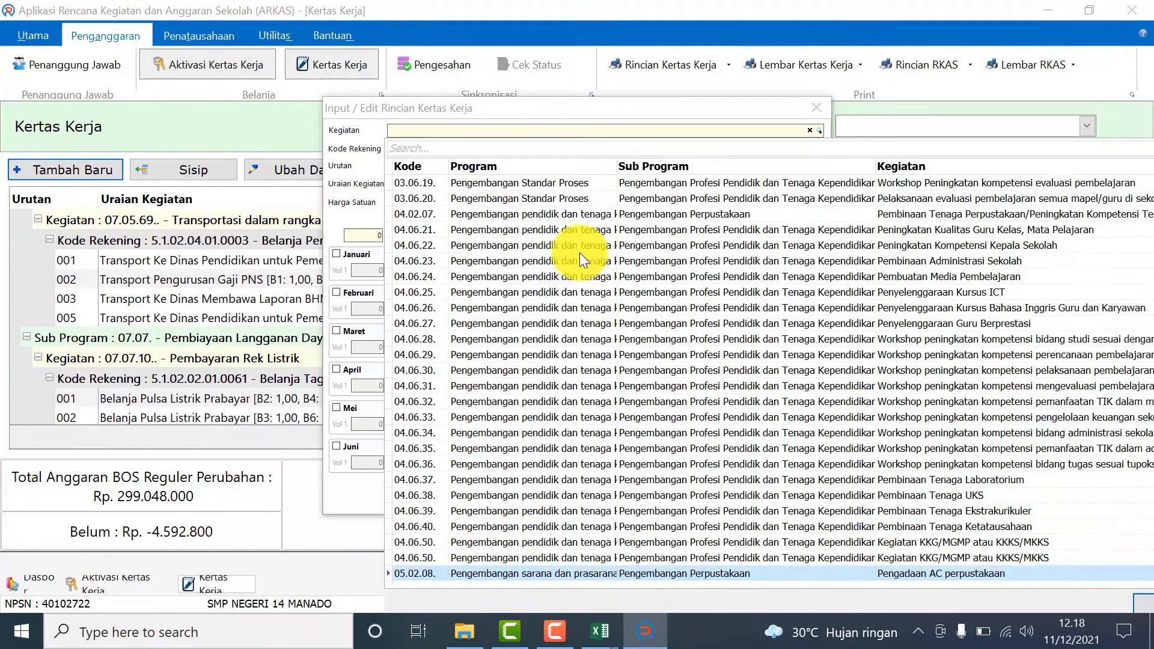
key(Down)
key(Down)
key(Down)
key(Down)
key(Down)
key(Down)
key(Down)
key(Down)
key(Down)
key(Down)
key(Down)
key(Down)
key(Down)
key(Down)
key(Down)
key(Down)
key(Down)
key(Down)
key(Down)
key(Down)
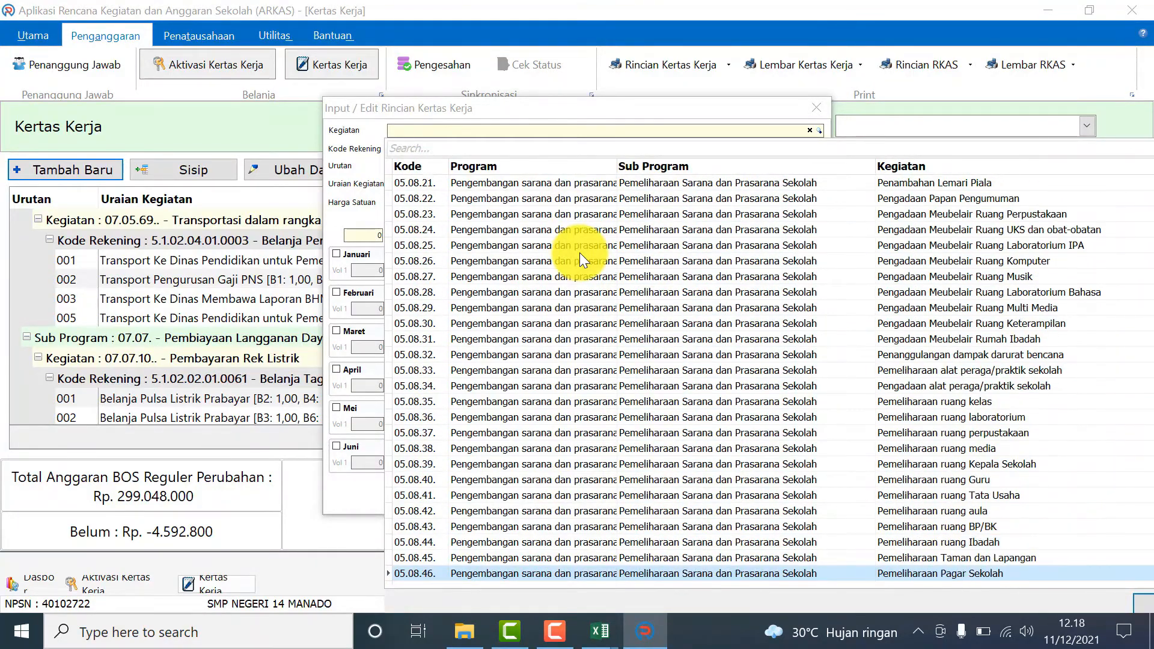
key(Down)
key(Down)
key(Down)
key(Down)
key(Down)
key(Down)
key(Down)
key(Down)
key(Down)
key(Down)
key(Down)
key(Down)
key(Down)
key(Down)
key(Down)
key(Down)
key(Down)
key(Down)
key(Down)
key(Down)
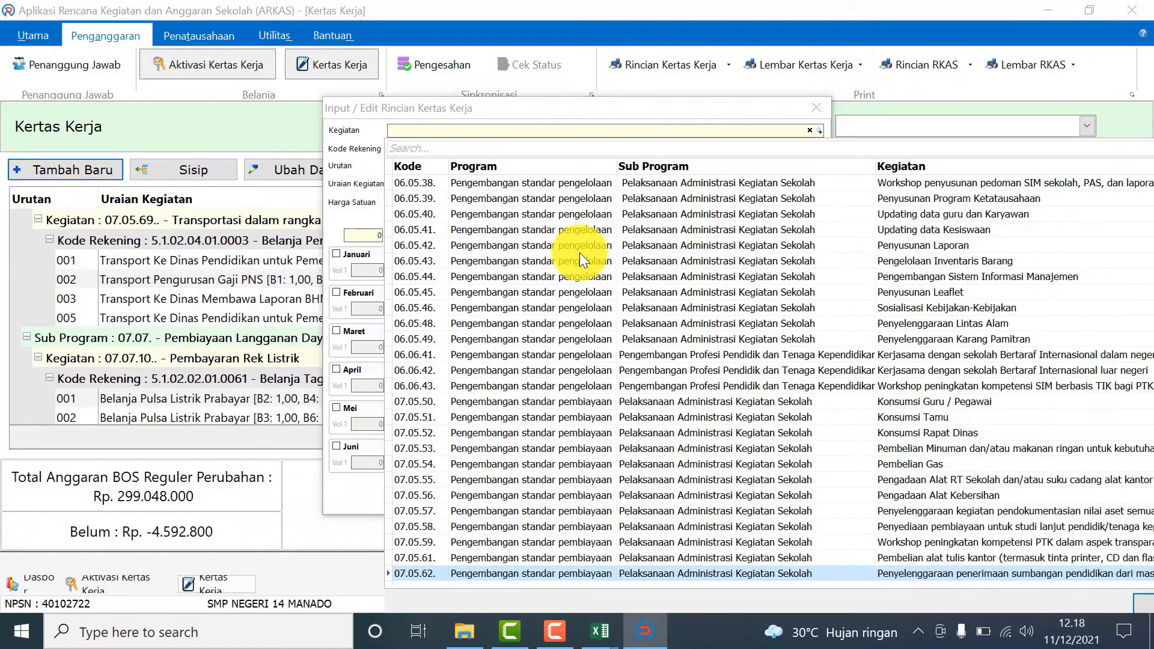
key(Down)
key(Down)
key(Down)
key(Up)
key(Up)
key(Up)
key(Up)
key(Up)
key(Up)
key(Up)
key(Up)
key(Up)
key(Up)
key(Up)
key(Up)
key(Up)
key(Up)
key(Up)
key(Up)
key(Up)
key(Up)
key(Up)
key(Up)
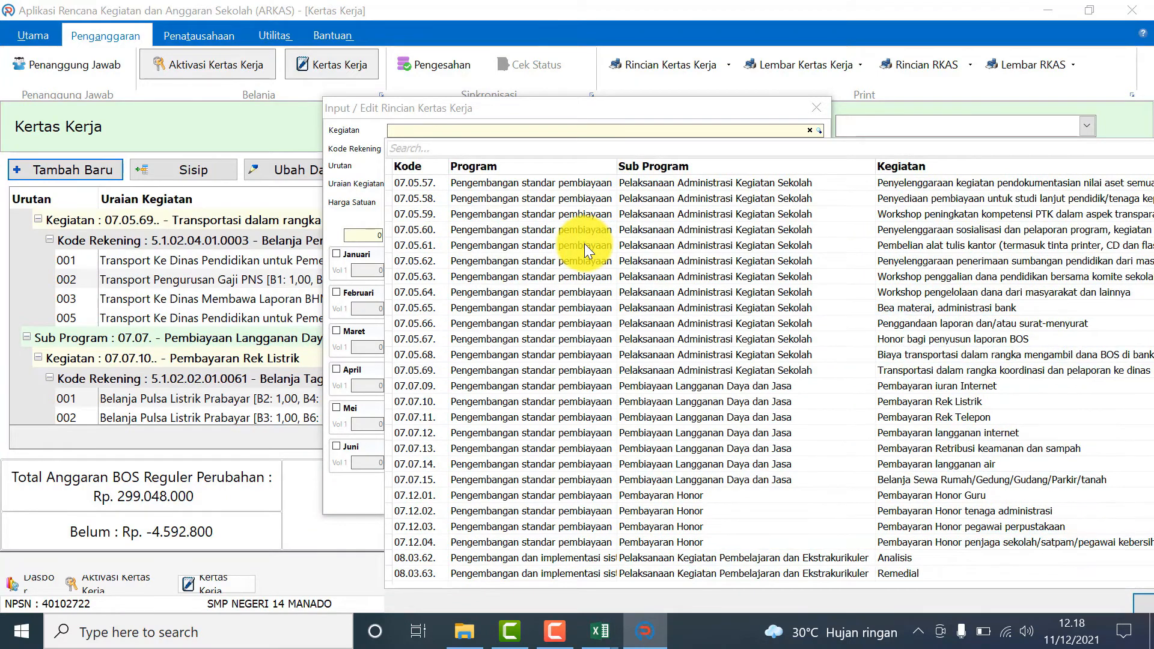
key(Up)
key(Up)
key(Up)
key(Up)
key(Up)
key(Up)
key(Up)
key(Up)
key(Up)
key(Up)
key(Up)
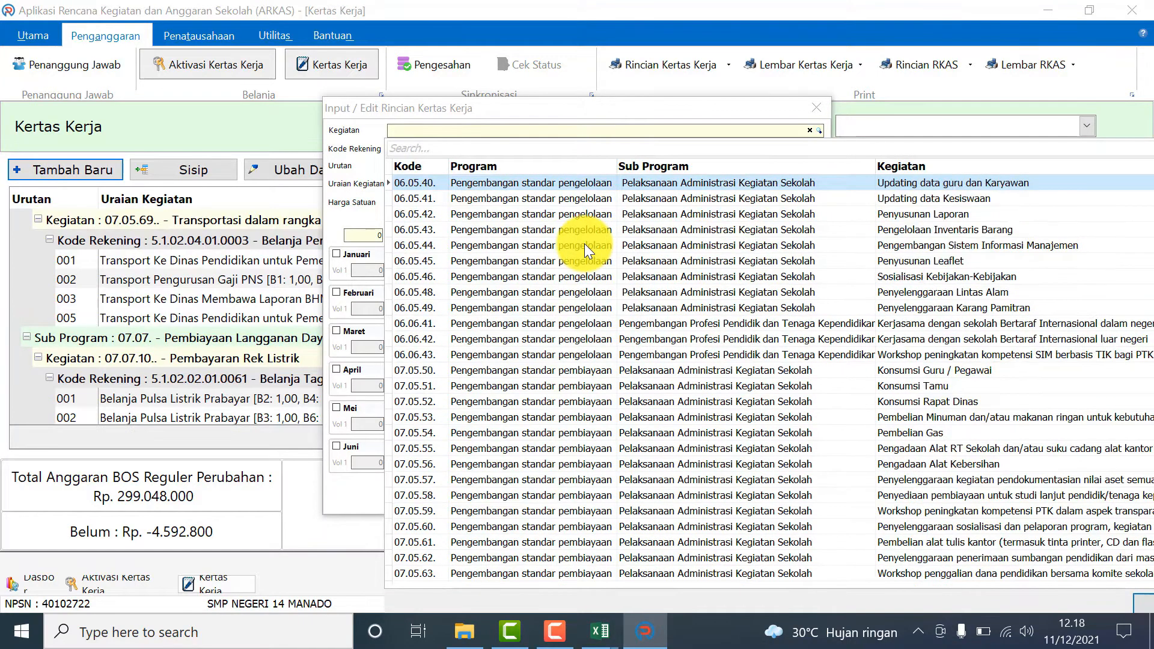
key(Up)
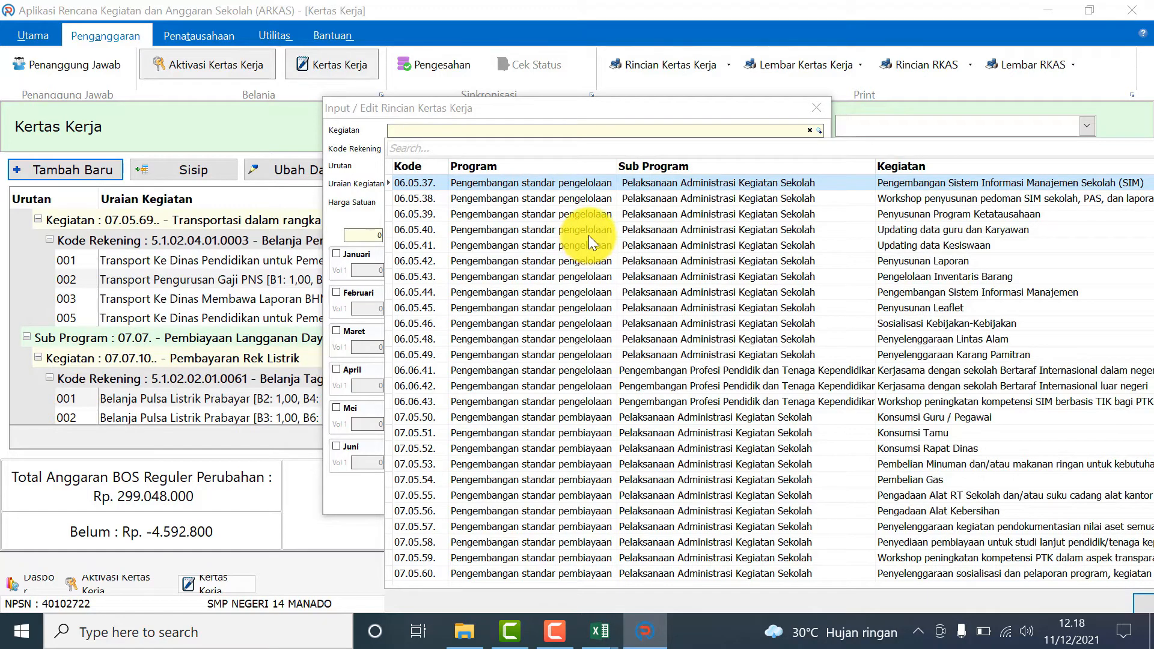
scroll(589, 236, down, 7)
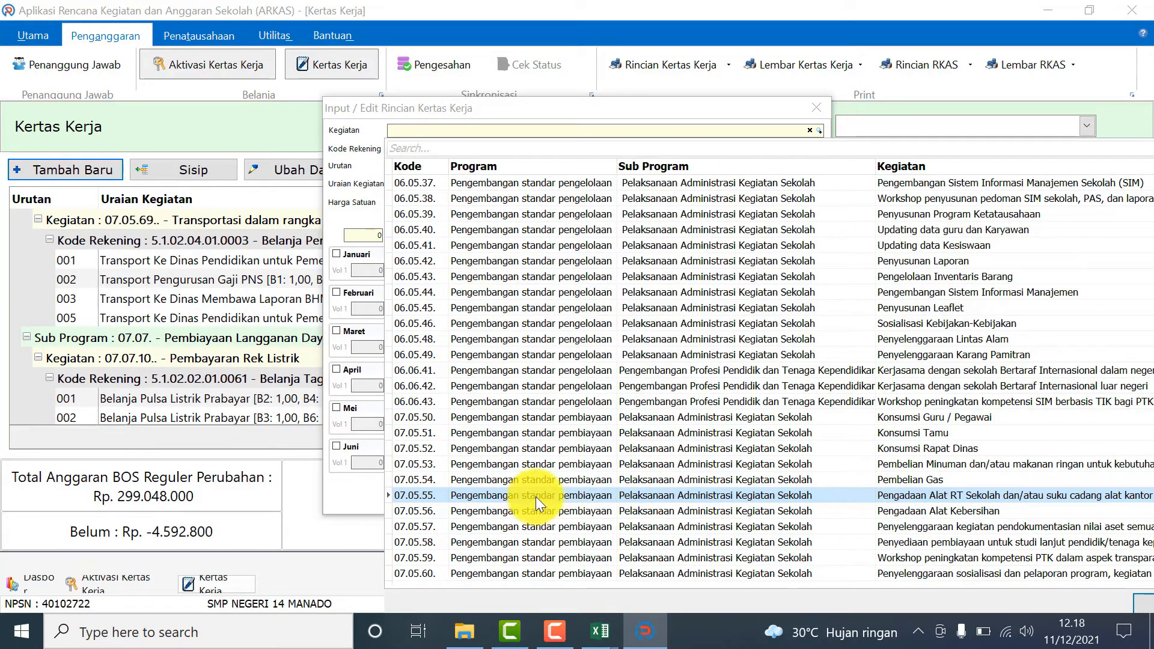
double_click(723, 494)
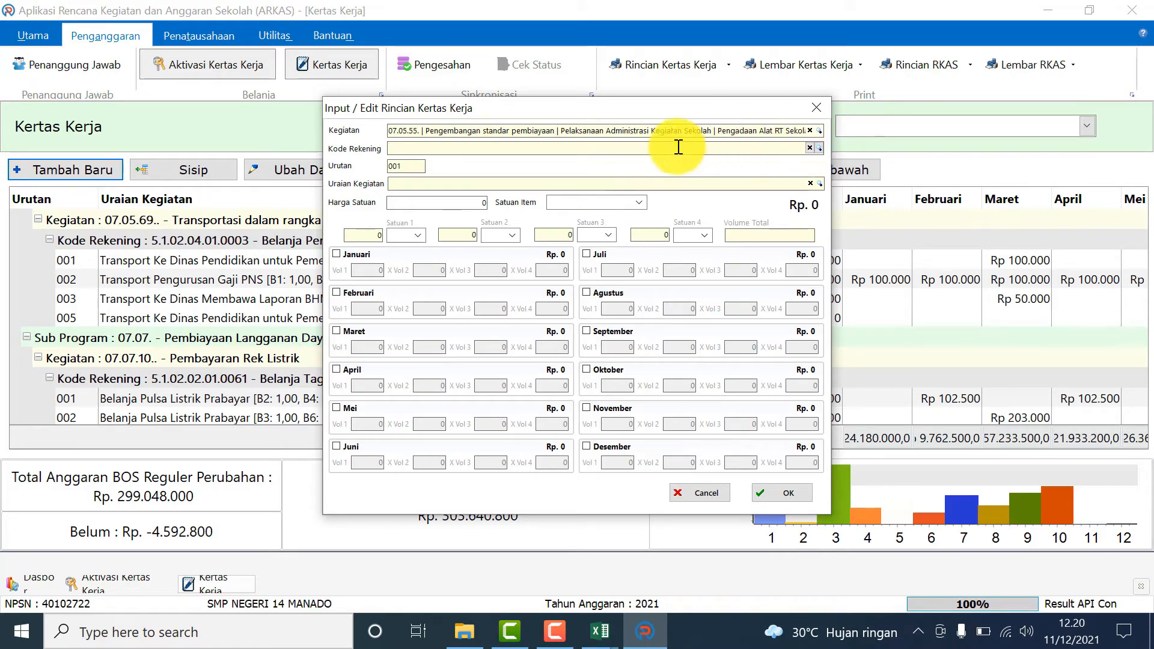
- Set the new item's Kode Rekening to 5.1.02.01.01.0024, Belanja Alat/Bahan untuk Kegiatan Kantor-Alat Tulis Kantor
click(504, 146)
text(lat tulis)
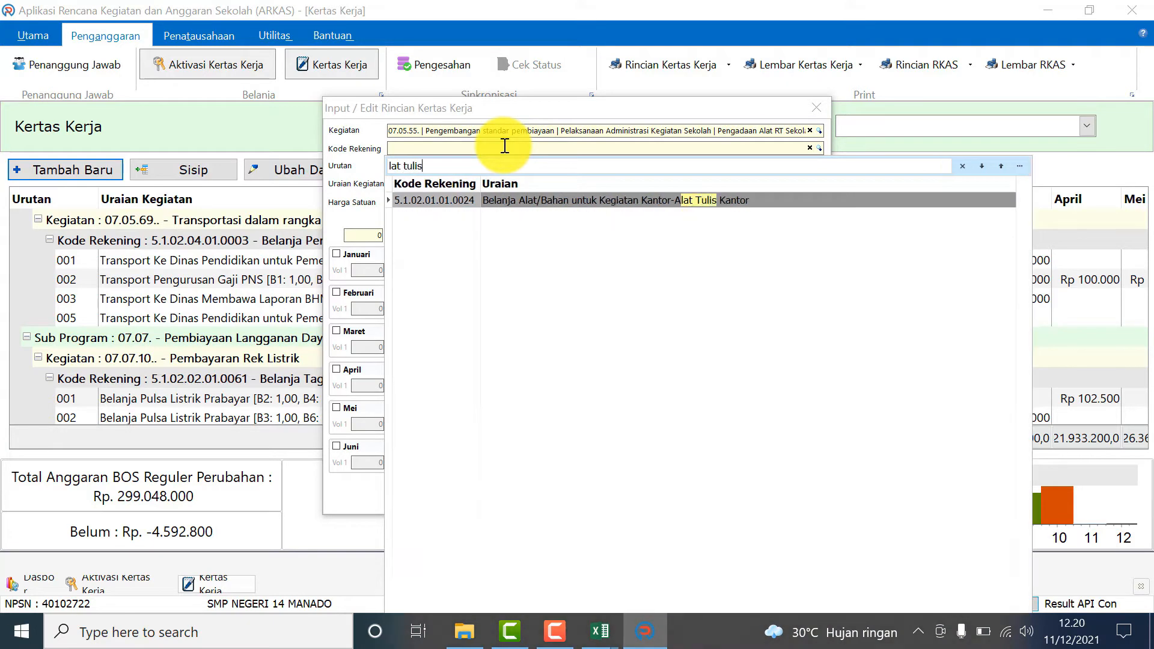
click(635, 199)
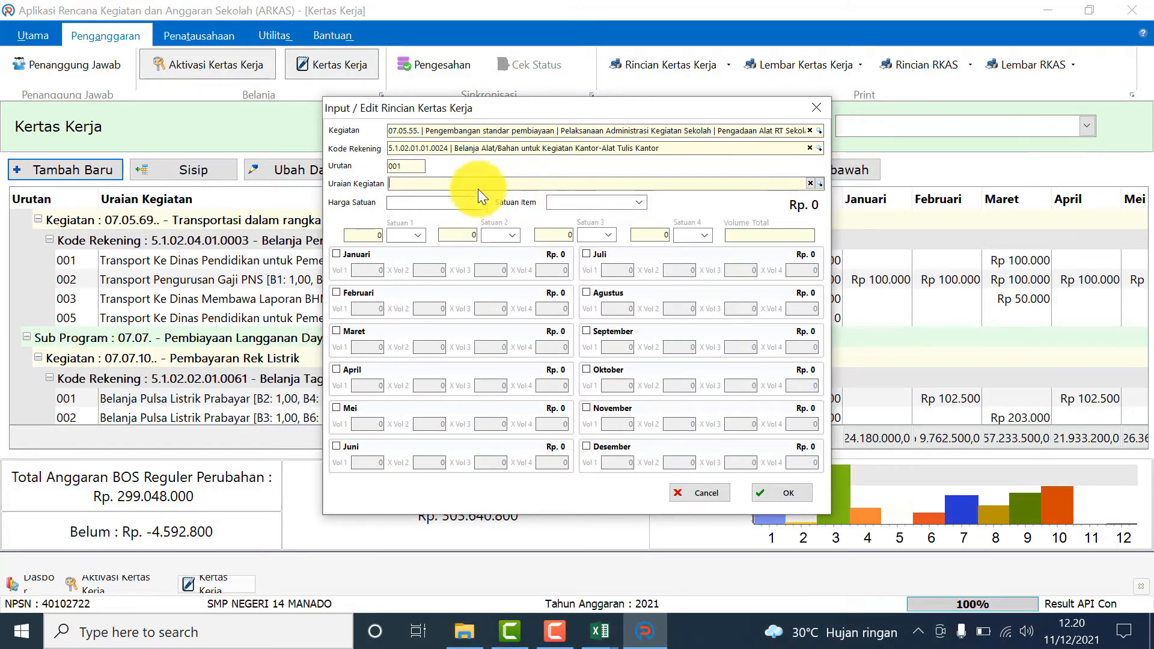
- Search the goods list for "stempe" and set the item's Uraian Kegiatan to Stempel Cap
click(464, 176)
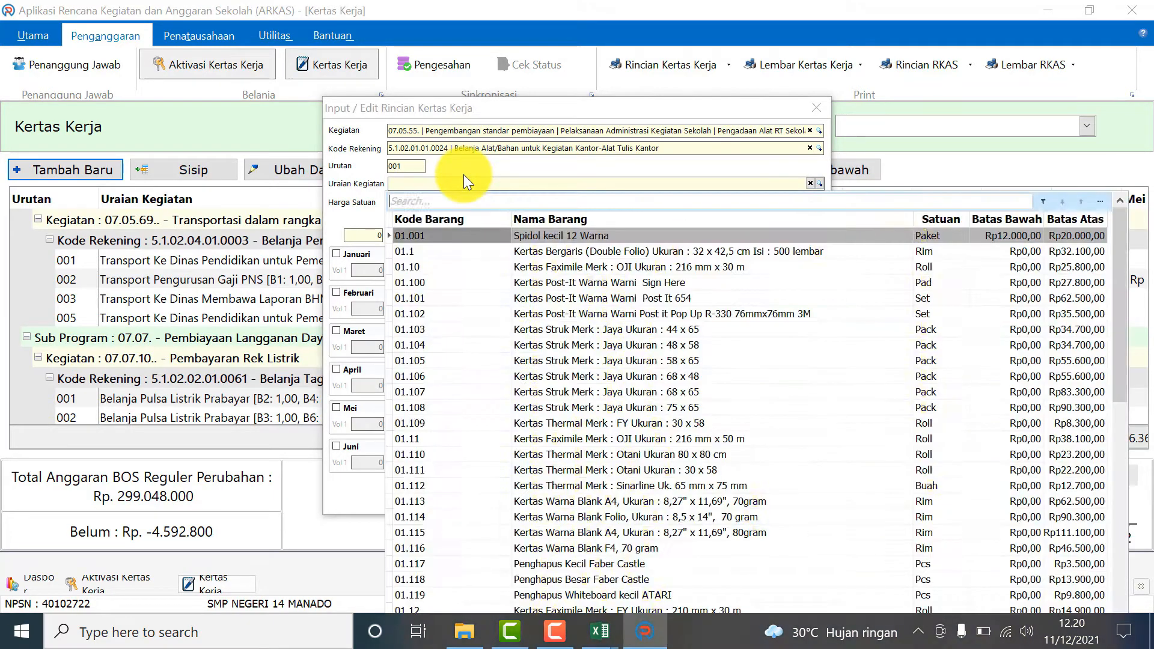
text(ap)
key(BackSpace)
key(BackSpace)
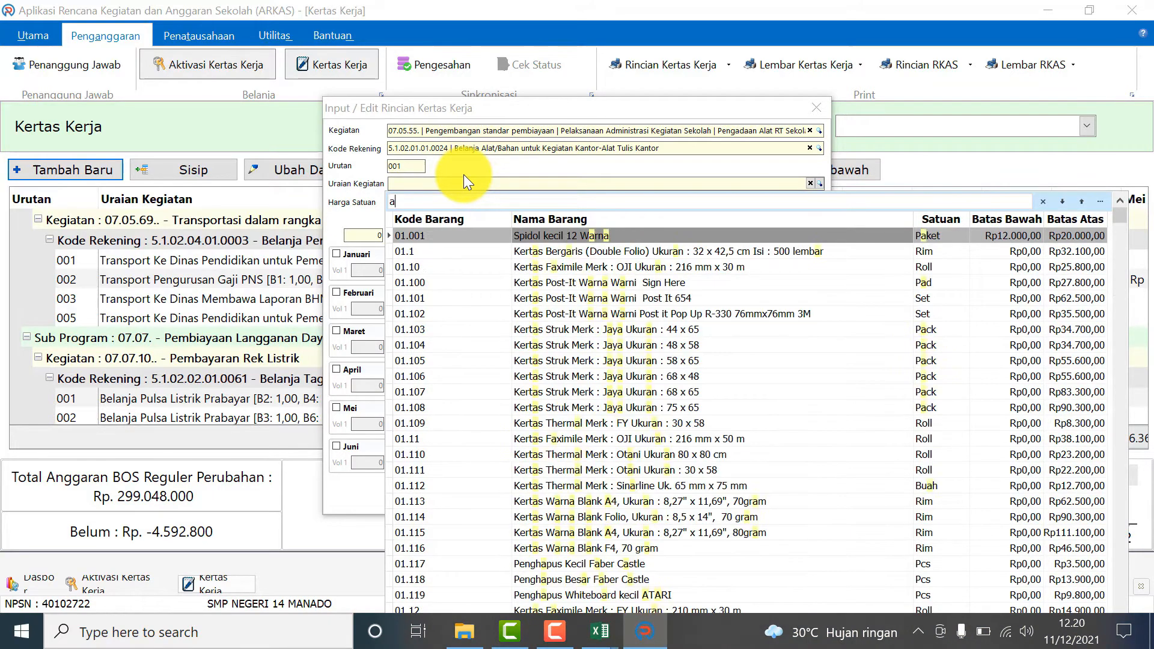
text(stempe)
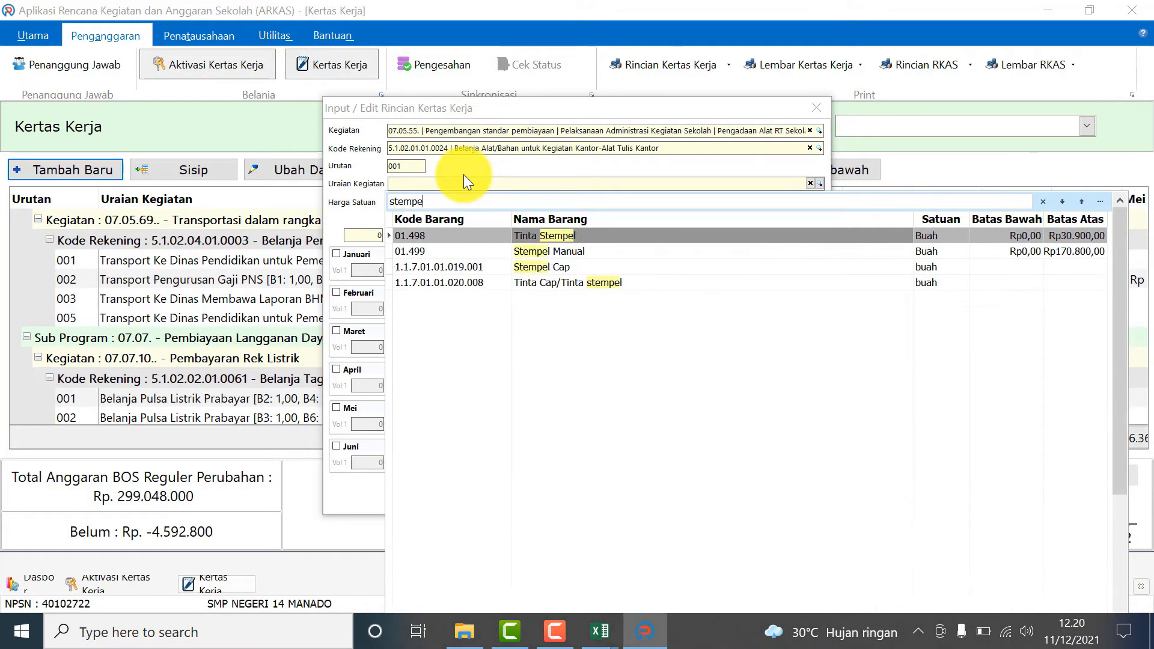
key(Down)
key(Down)
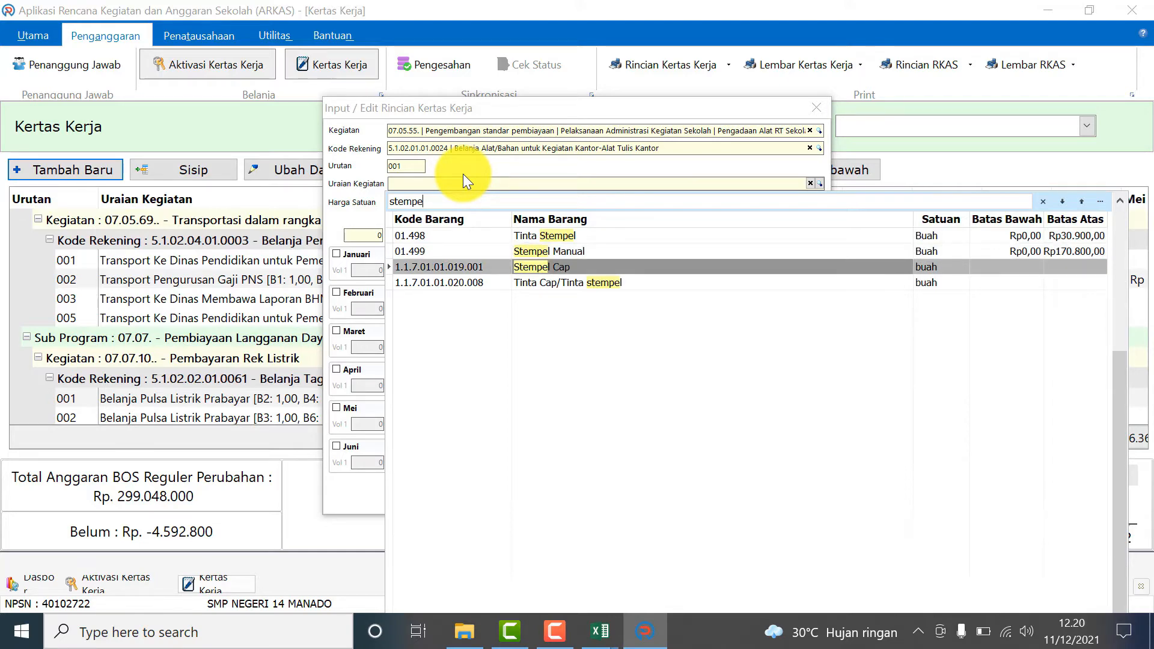
key(Return)
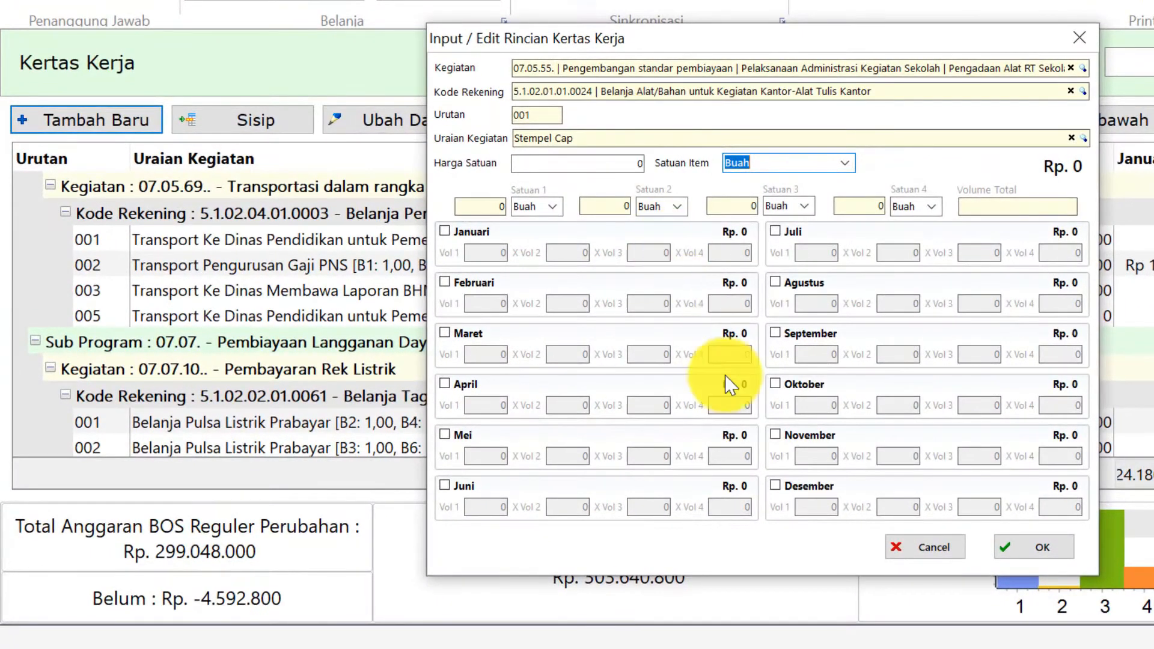
- Give Stempel Cap an Oktober volume of 1 and a Harga Satuan of 250000, and save the item
click(777, 380)
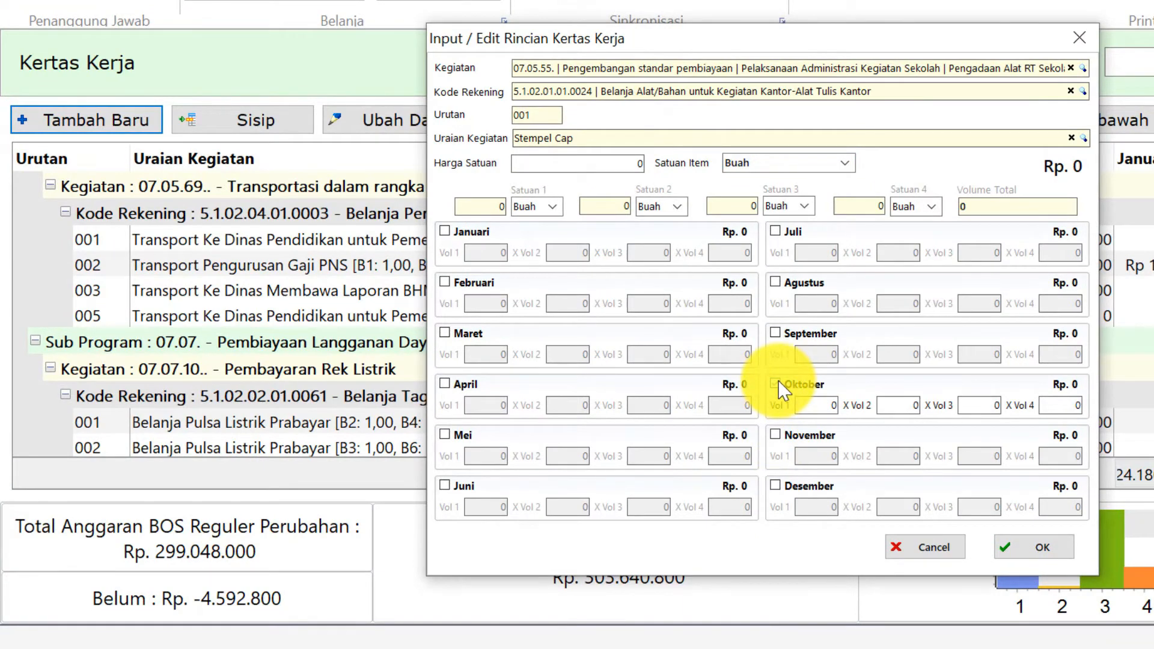
click(806, 407)
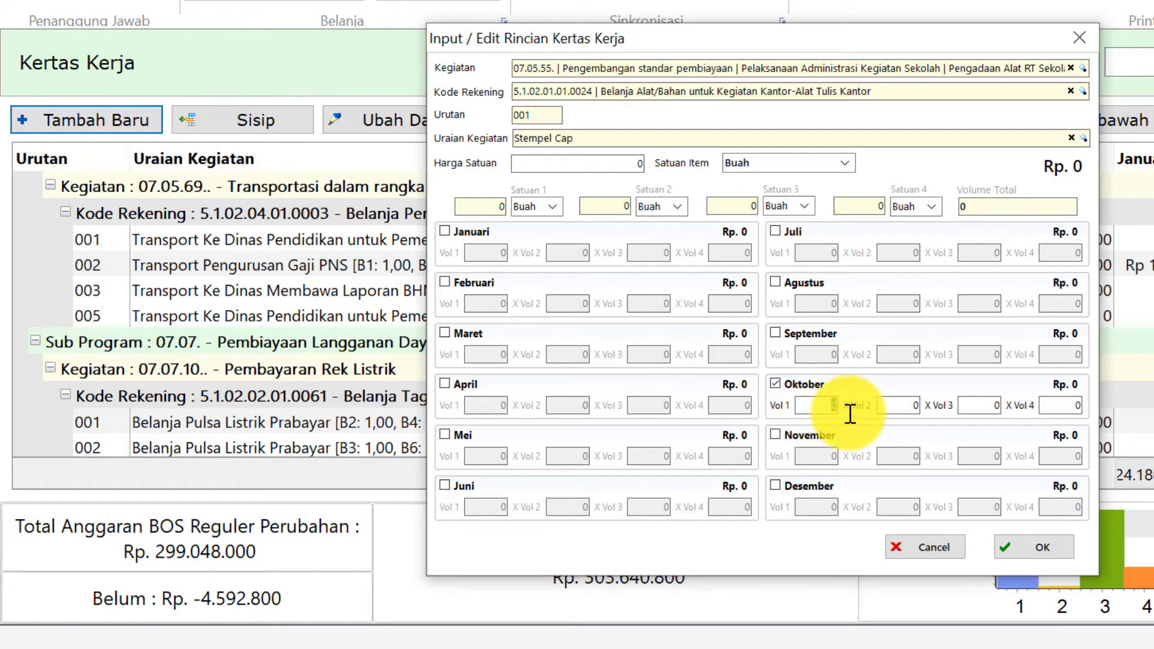
text(1)
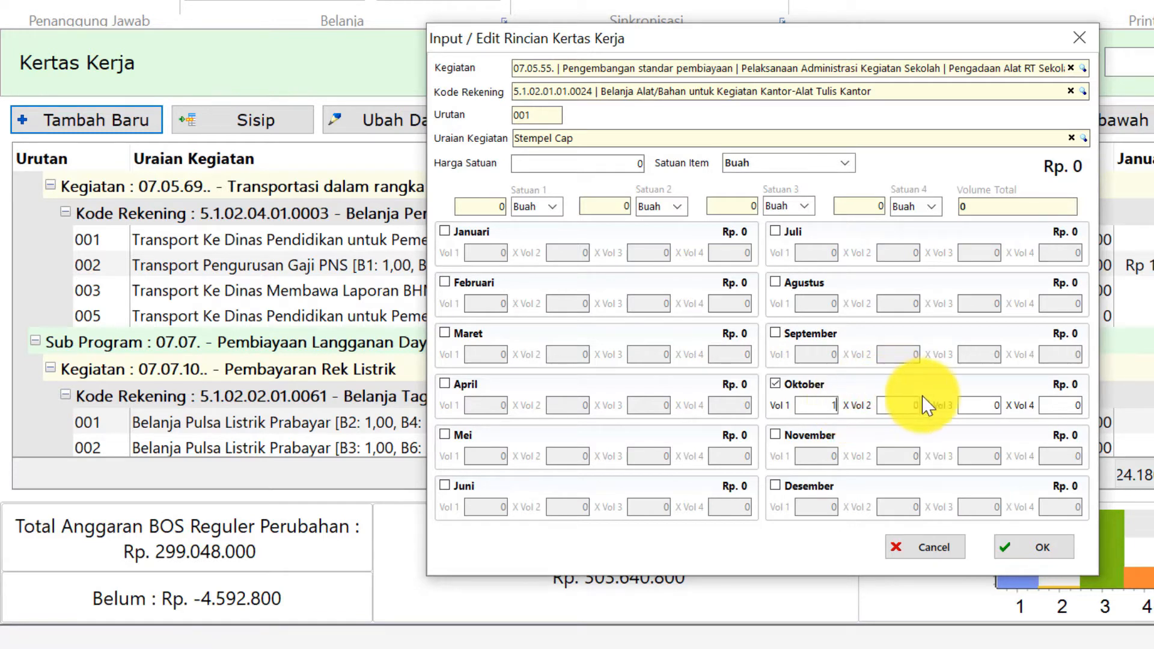
click(611, 165)
text(2)
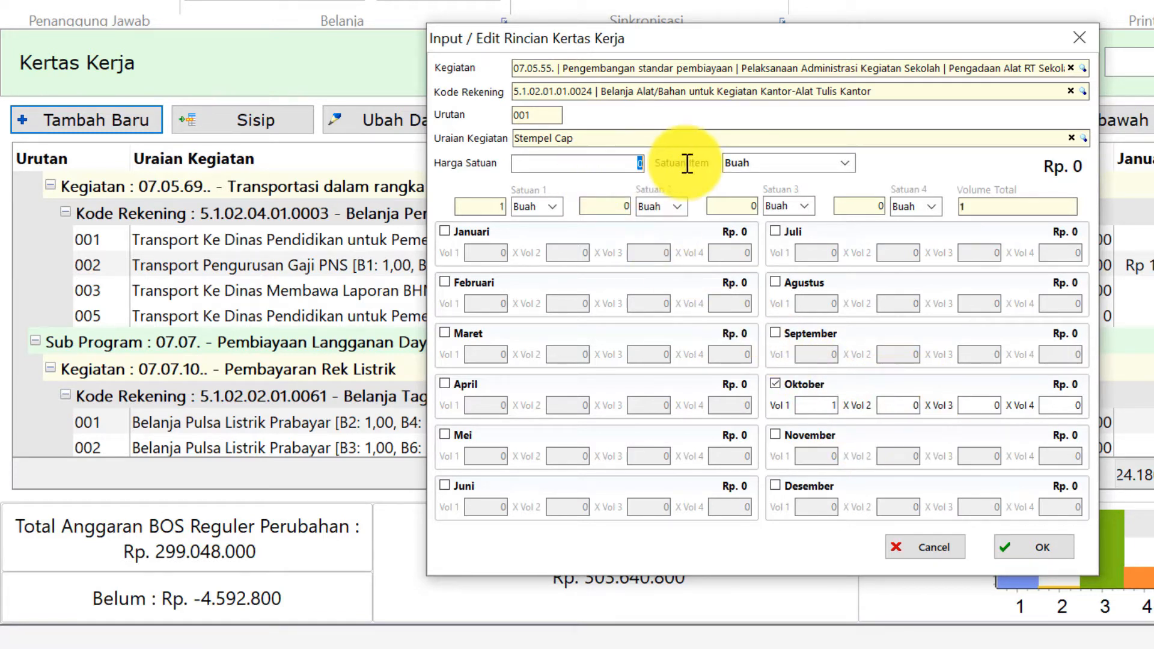
text(50000)
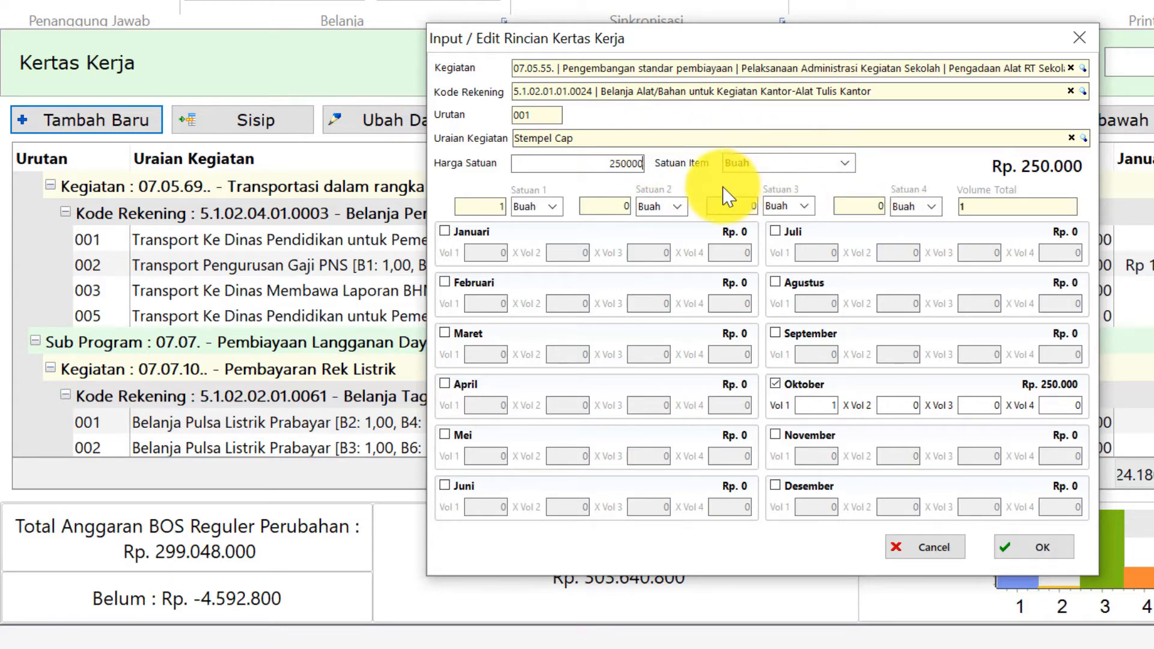
click(1041, 547)
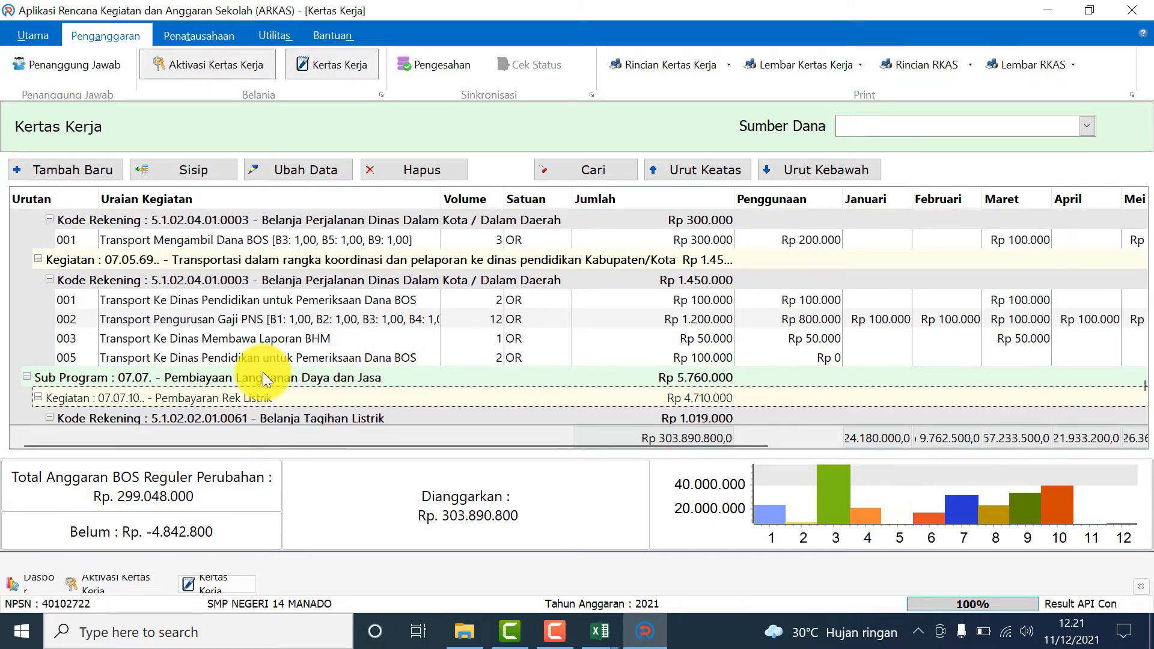
- Review the monthly allocations of both Belanja Pulsa Listrik Prabayar items and close each without changes
scroll(262, 373, down, 1)
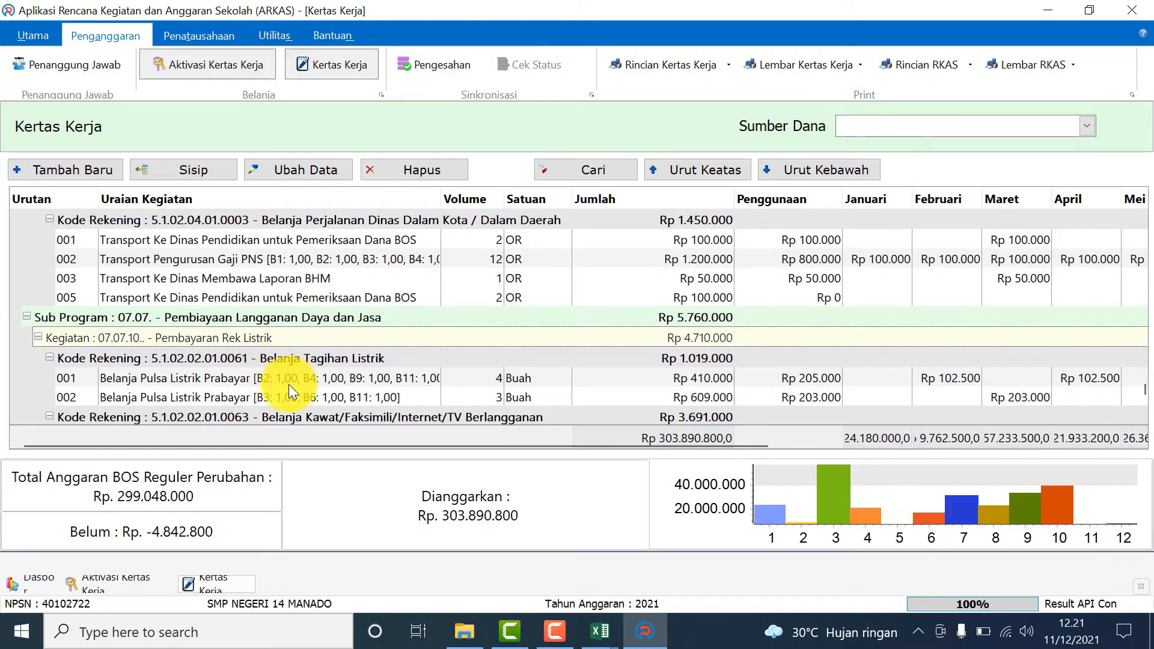
double_click(262, 401)
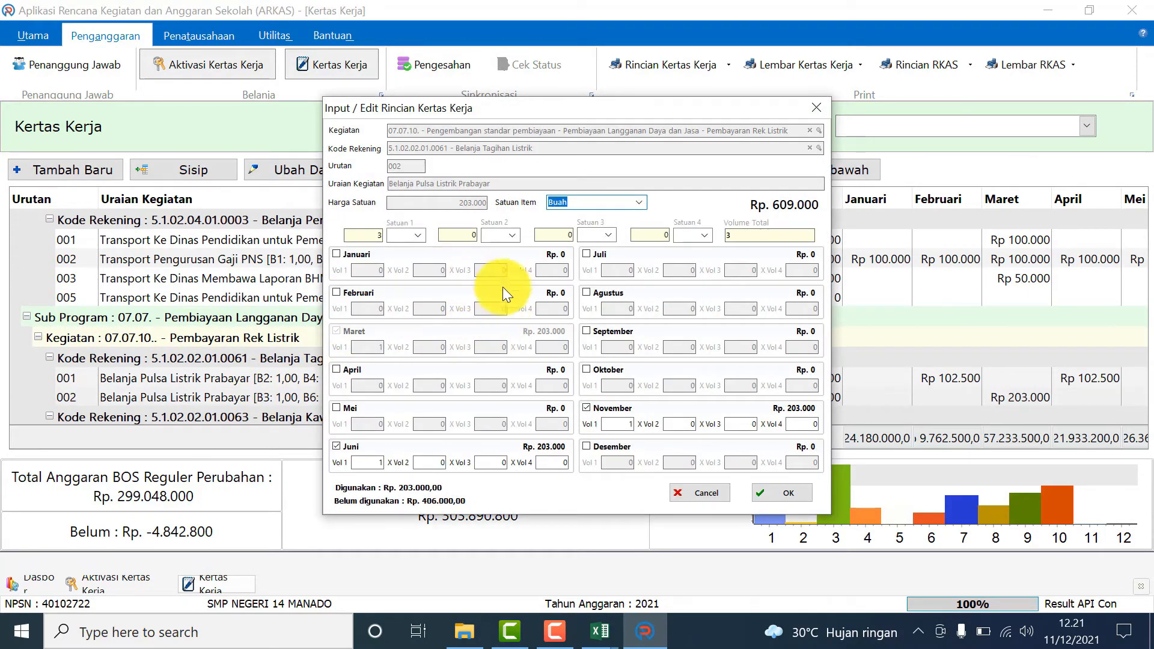
click(810, 105)
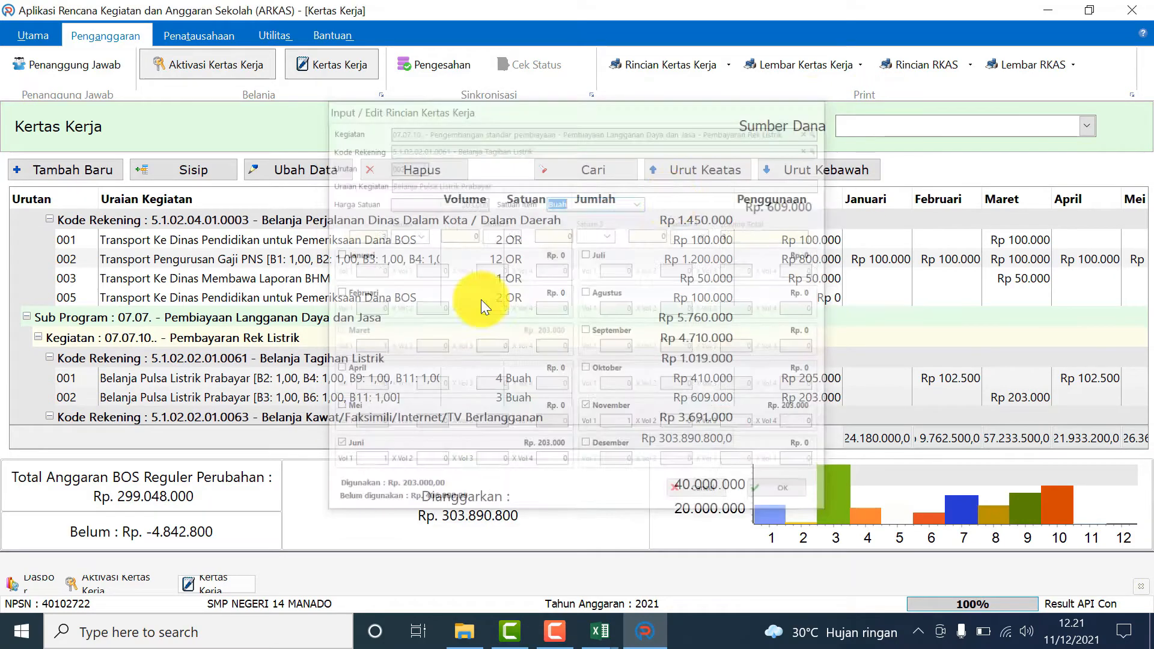
double_click(261, 383)
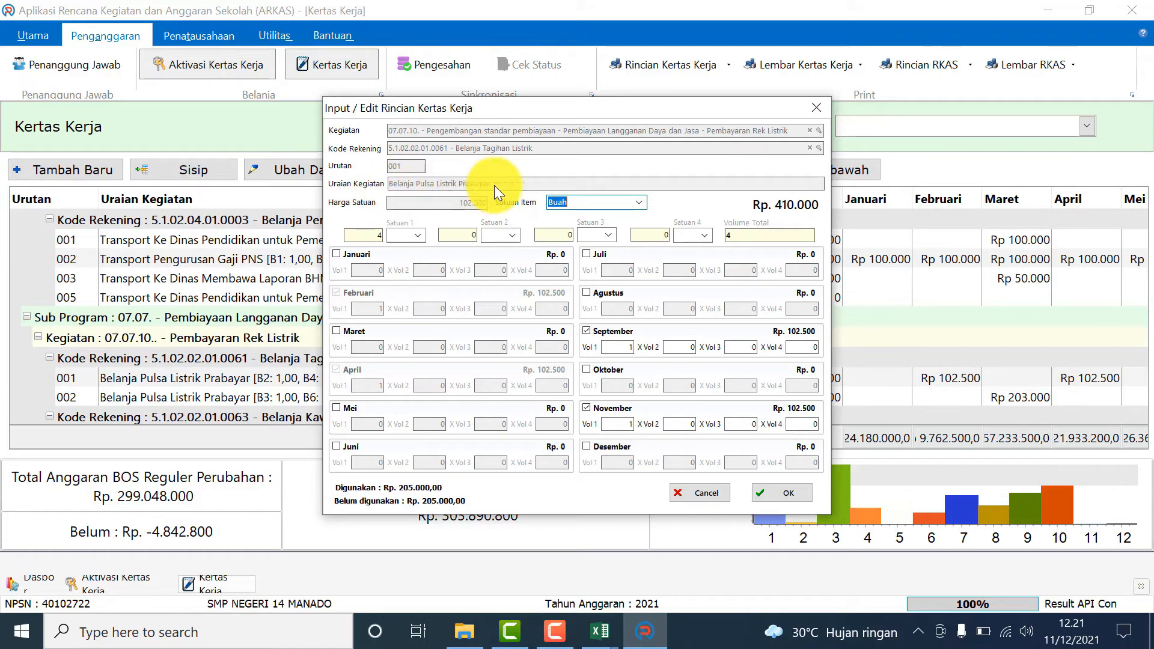
click(714, 492)
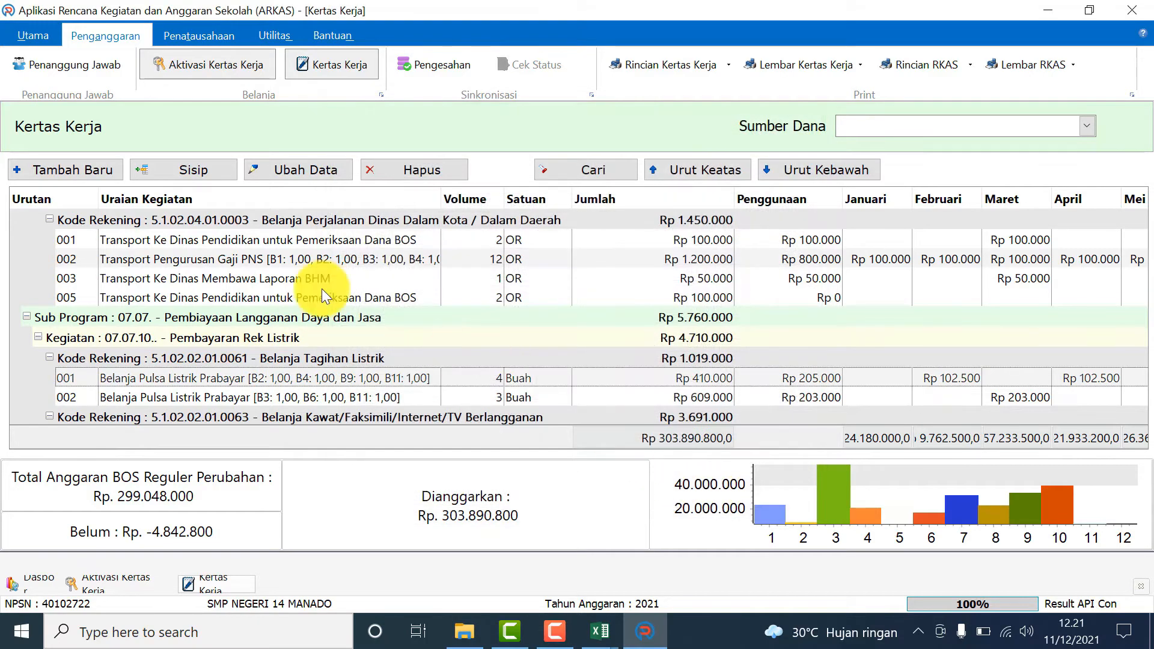
- Insert an item under Kode Rekening 5.1.02.02.01.0061, Belanja Tagihan Listrik, with the Uraian Kegiatan Belanja Pulsa Listrik Prabayar
click(280, 397)
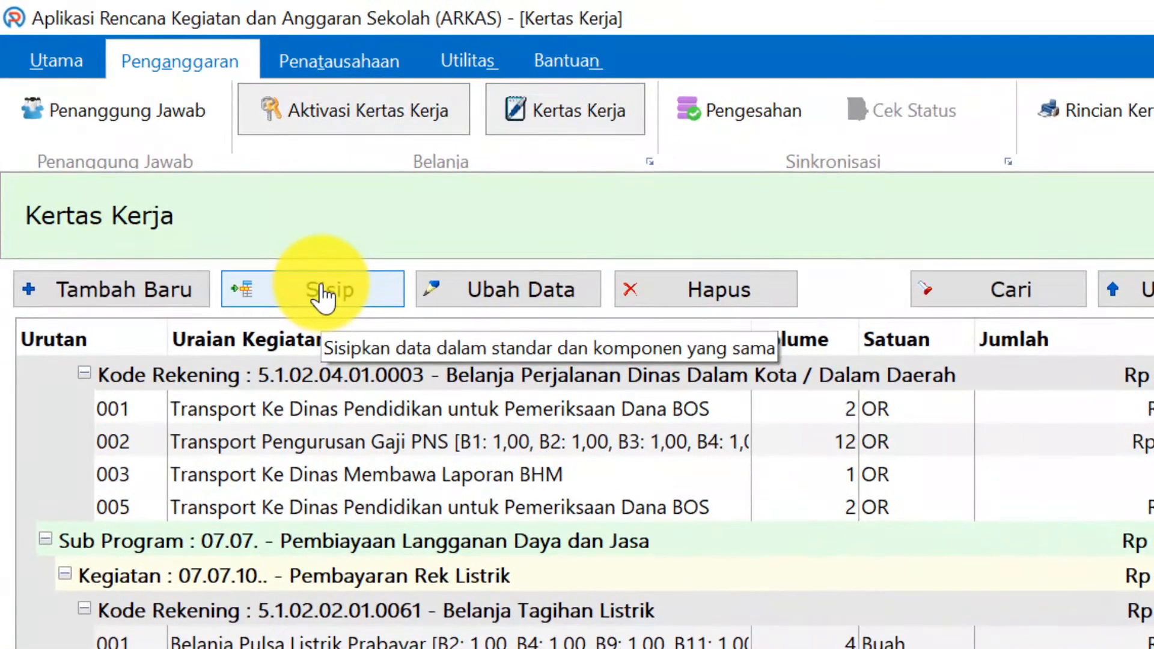
click(436, 544)
click(497, 643)
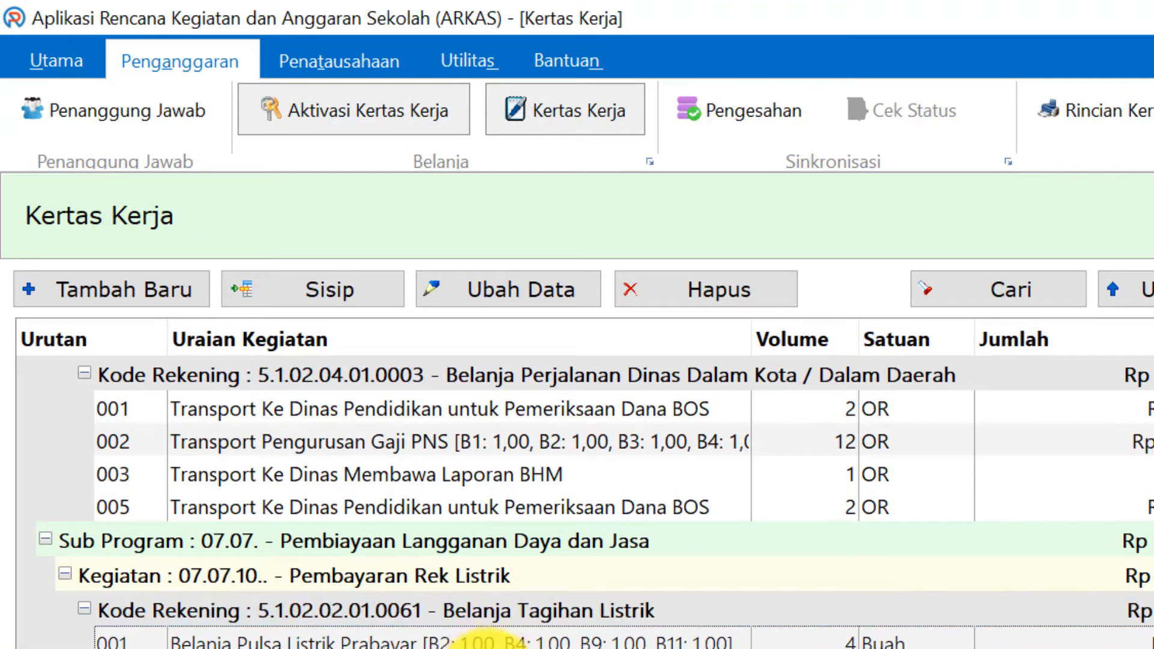
click(274, 293)
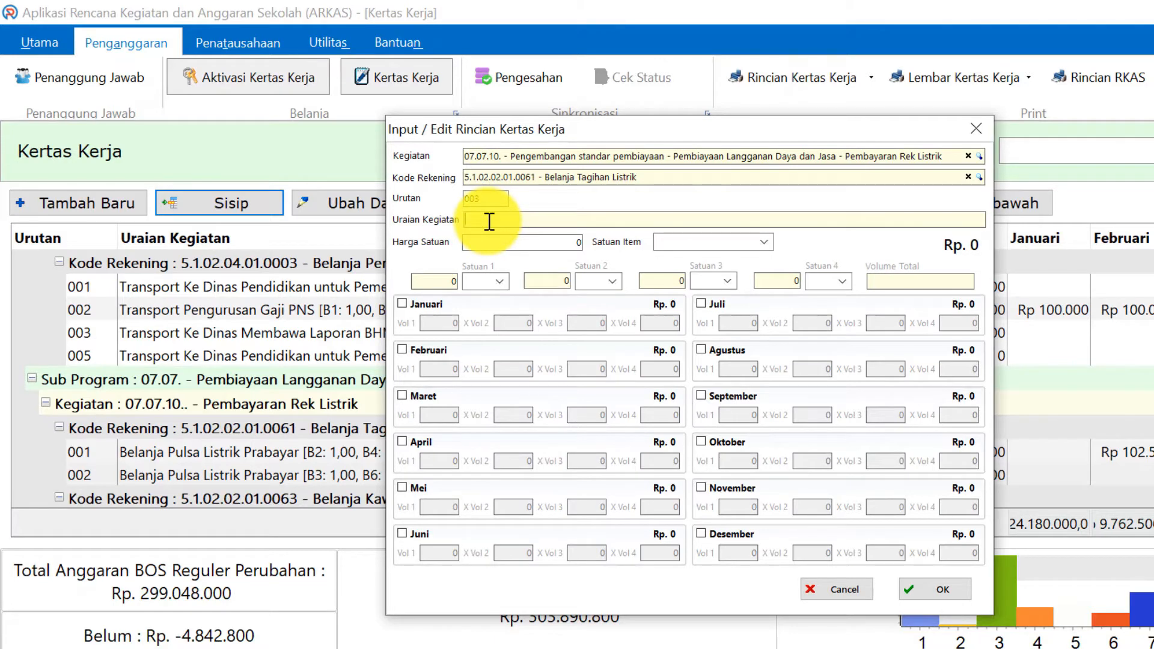
text(Belanja Pulsa Listrik Prabayar)
key(Tab)
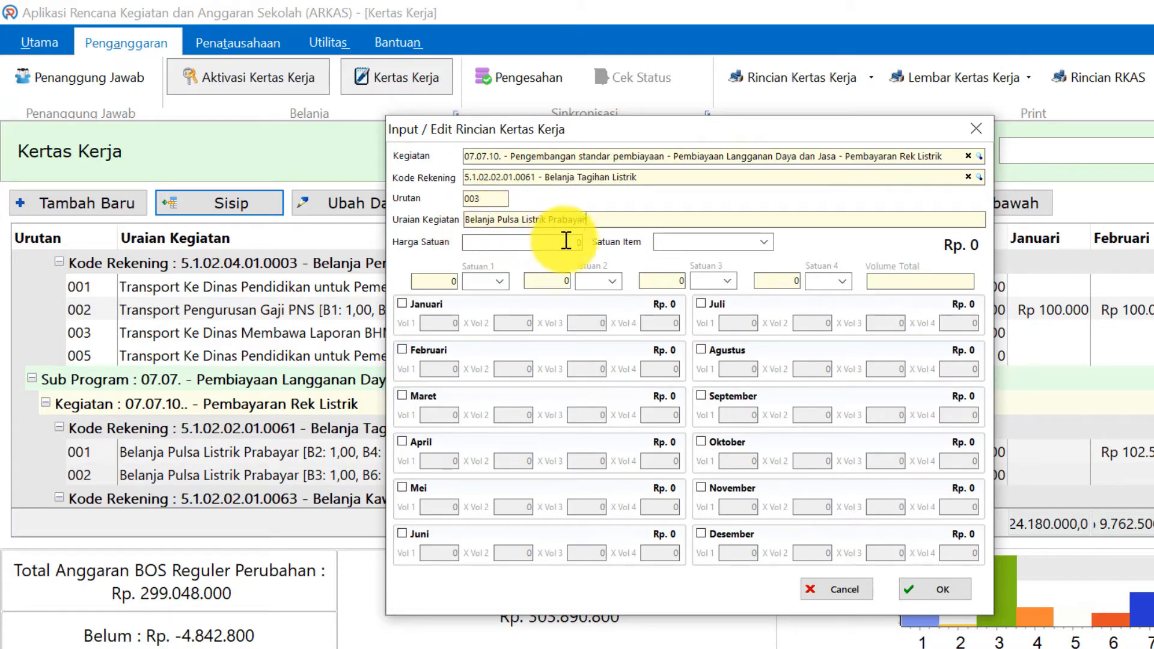
- Set the new electricity item's Harga Satuan to 103500 and its Satuan Item to Buah
text(103)
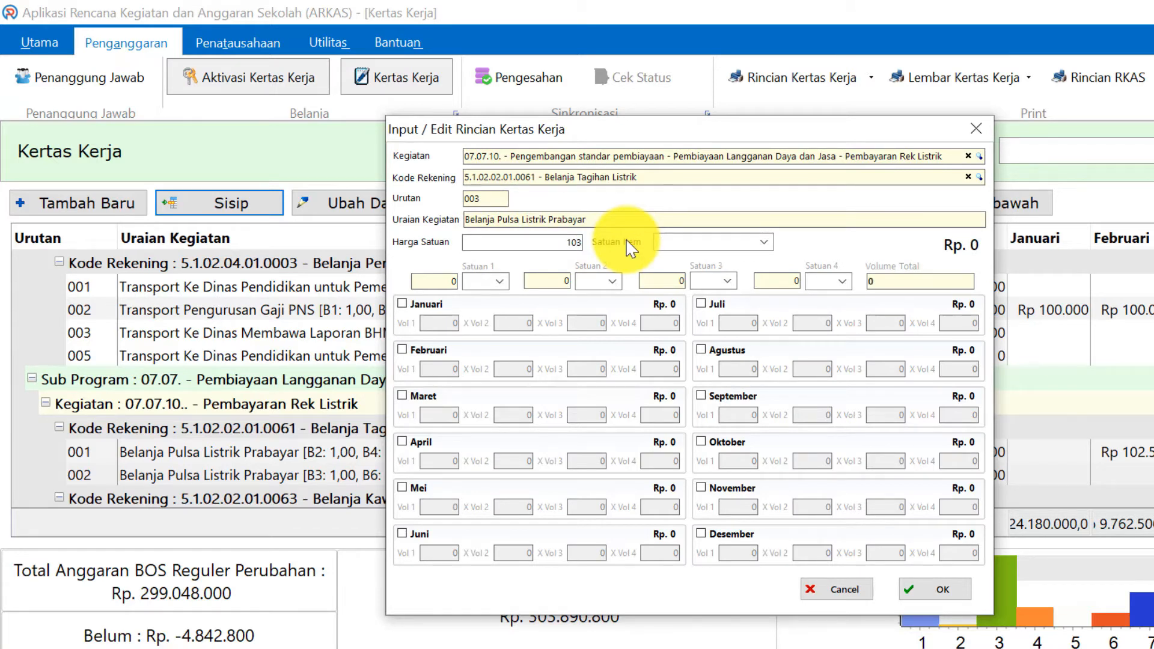
text(500)
click(769, 244)
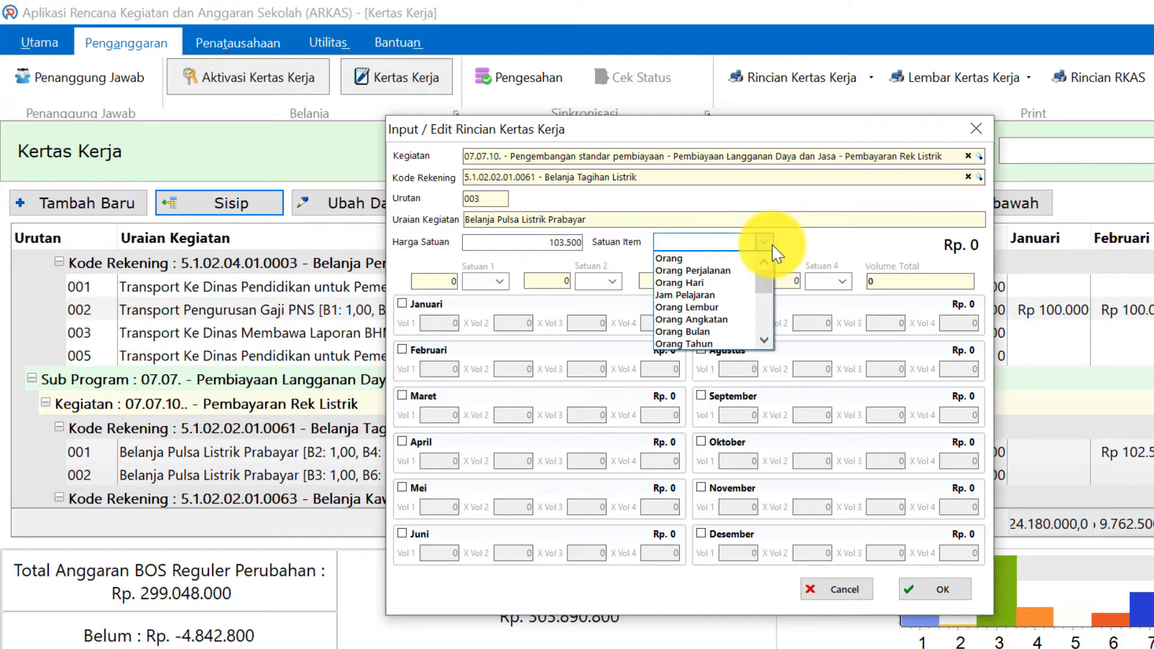
scroll(727, 291, down, 5)
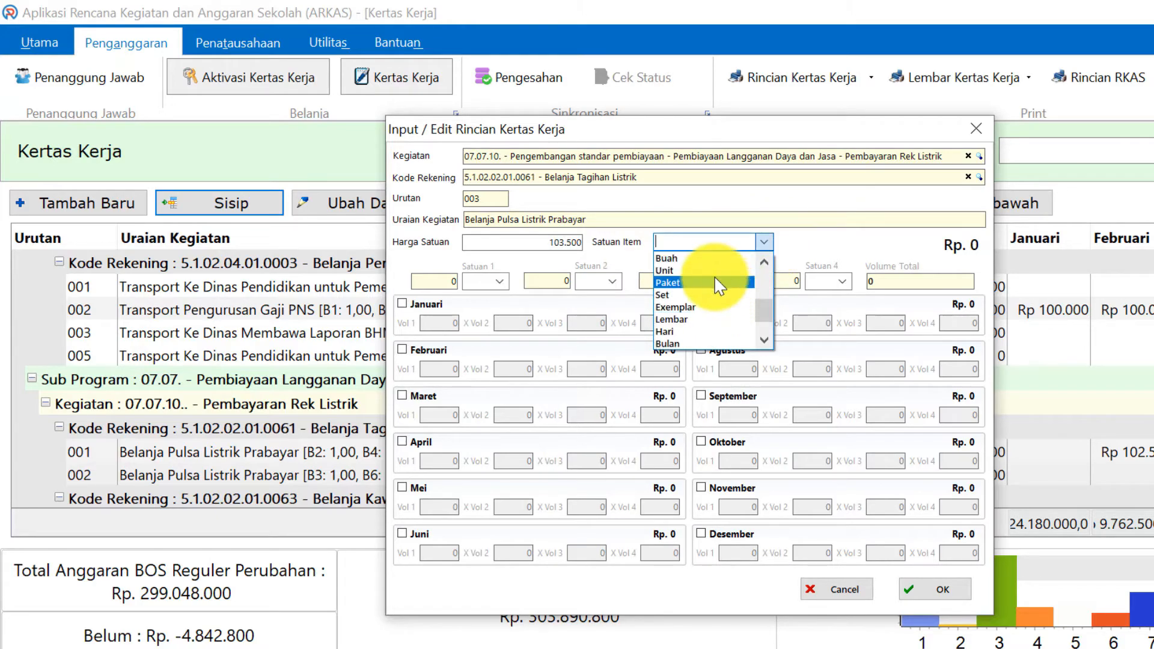
click(684, 257)
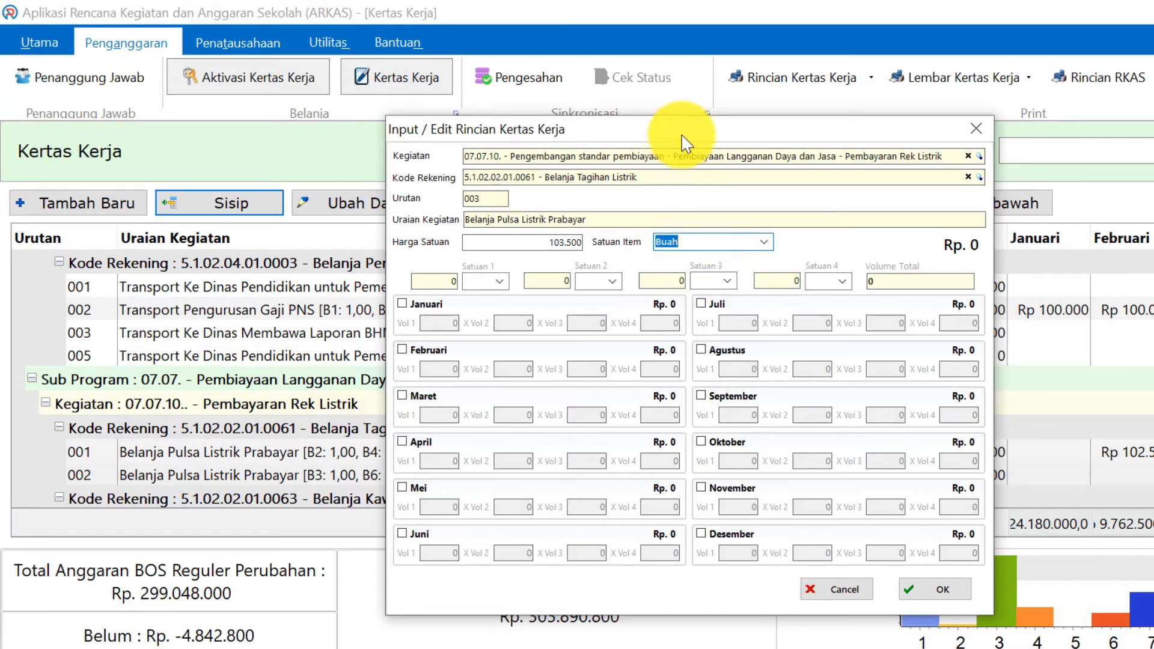
- Give the new Belanja Pulsa Listrik Prabayar item a Desember volume of 1 and save it
drag(682, 137, 441, 161)
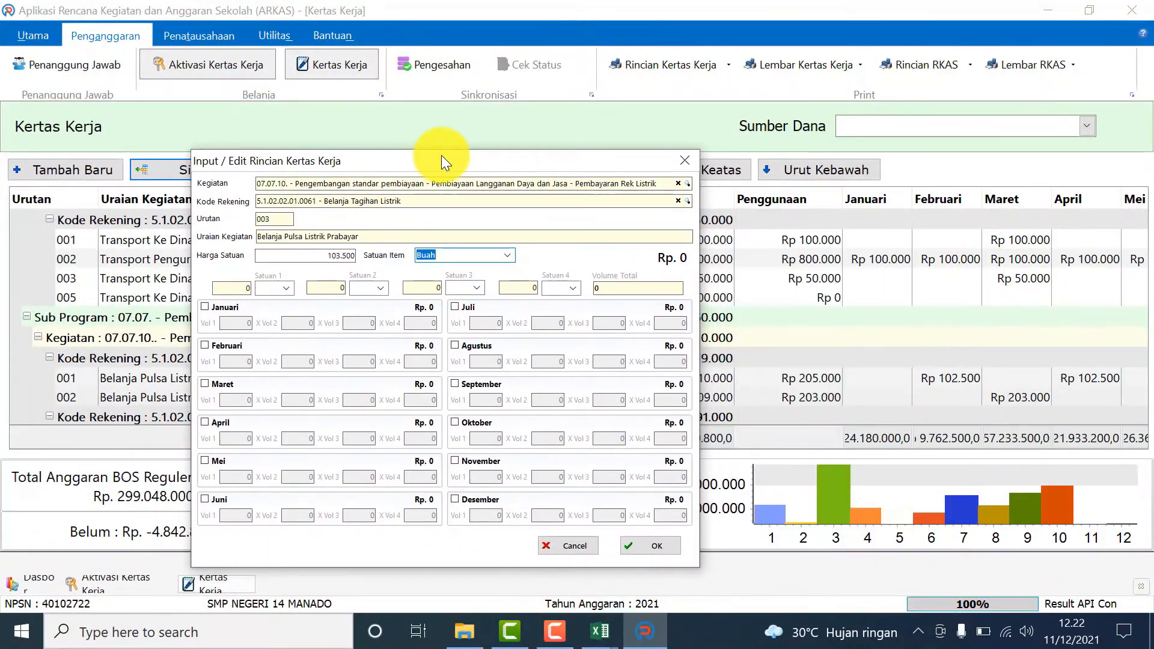
click(455, 498)
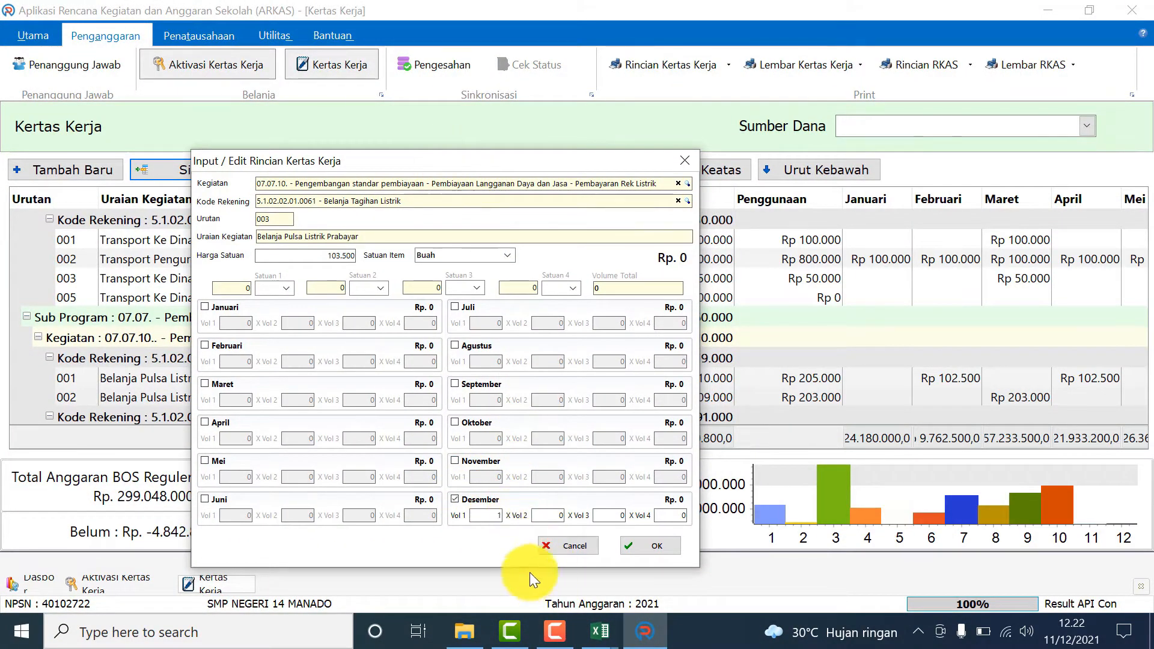
click(673, 517)
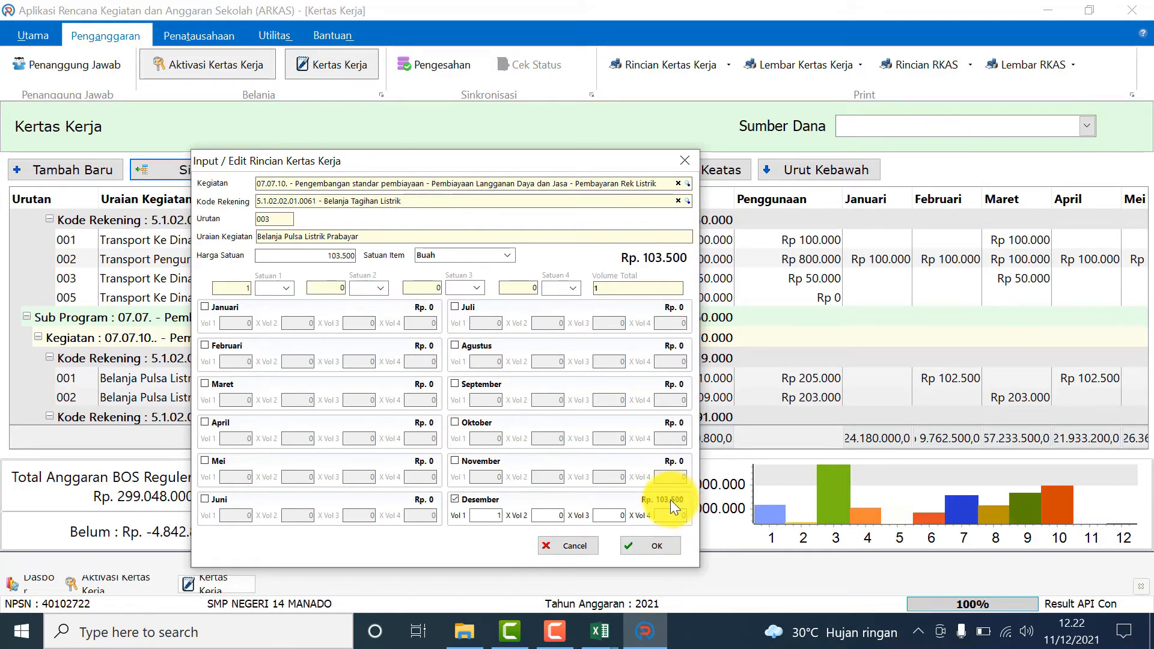
click(658, 545)
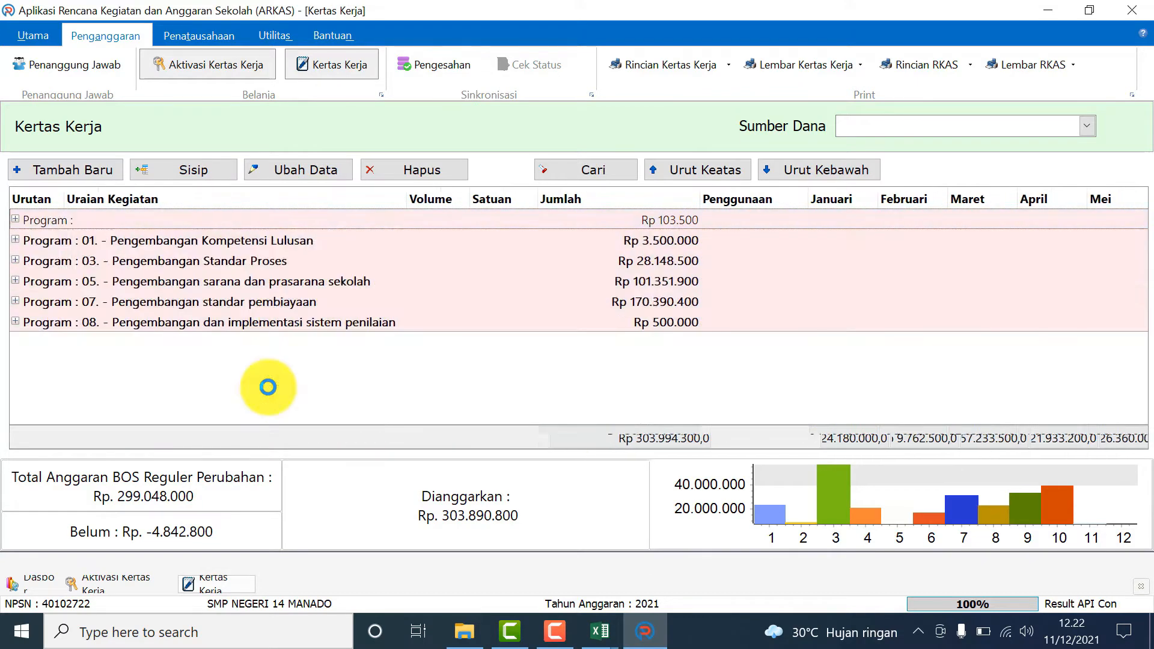
- Compare the three Belanja Pulsa Listrik Prabayar items listed under Belanja Tagihan Listrik
click(263, 376)
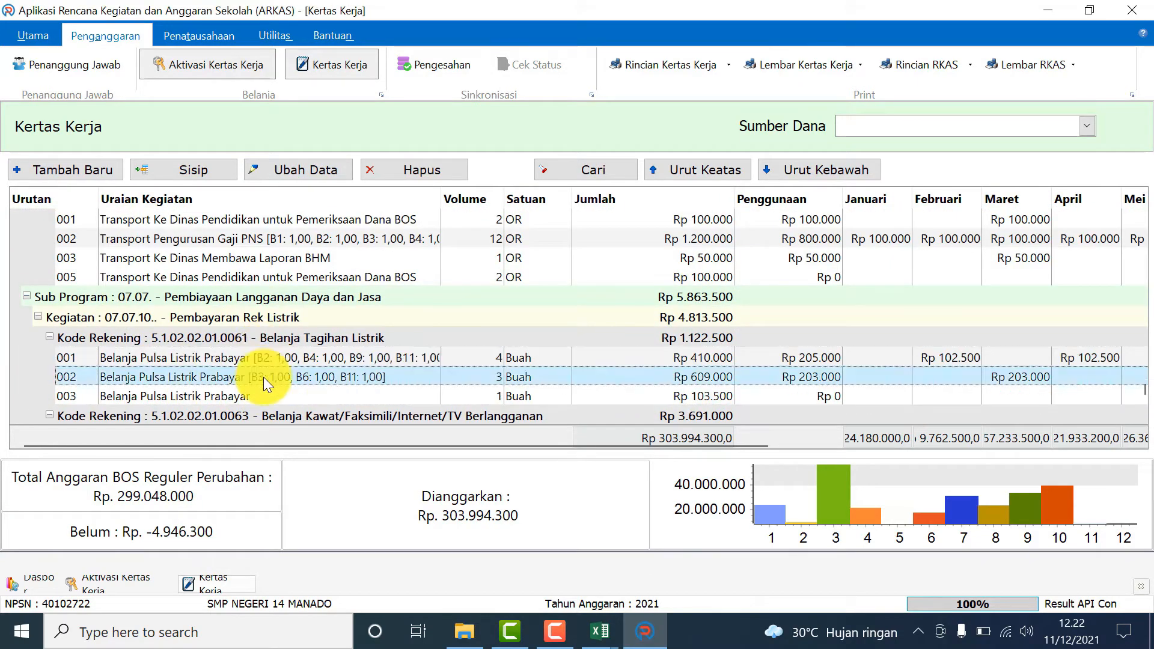
click(244, 396)
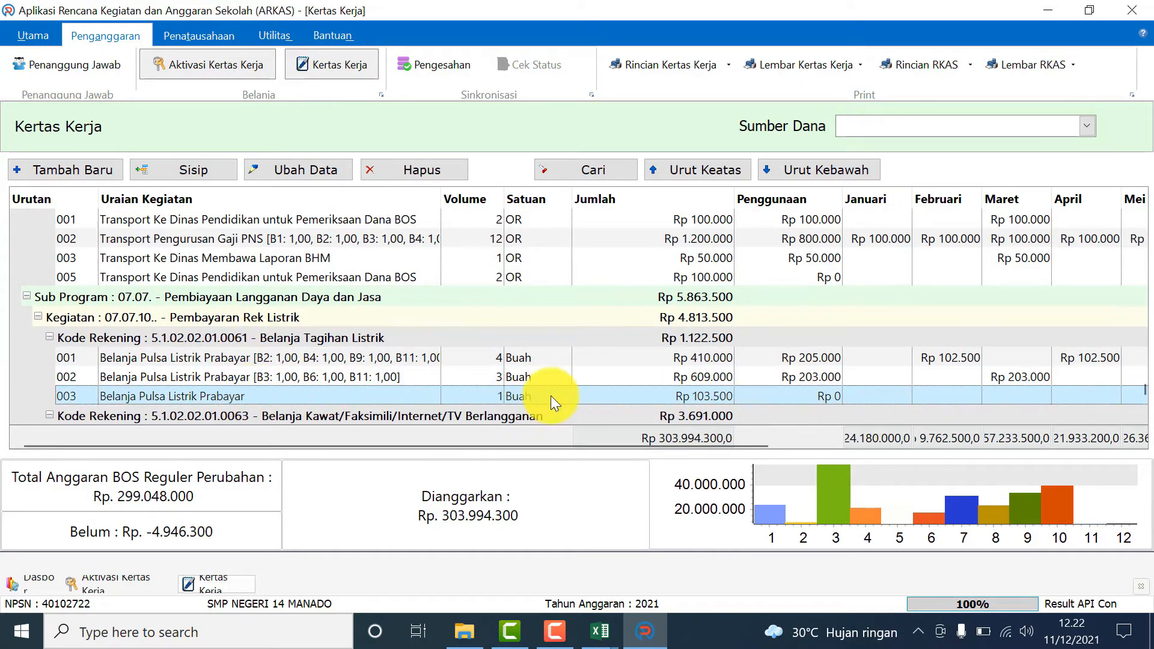
click(198, 358)
click(191, 380)
click(194, 387)
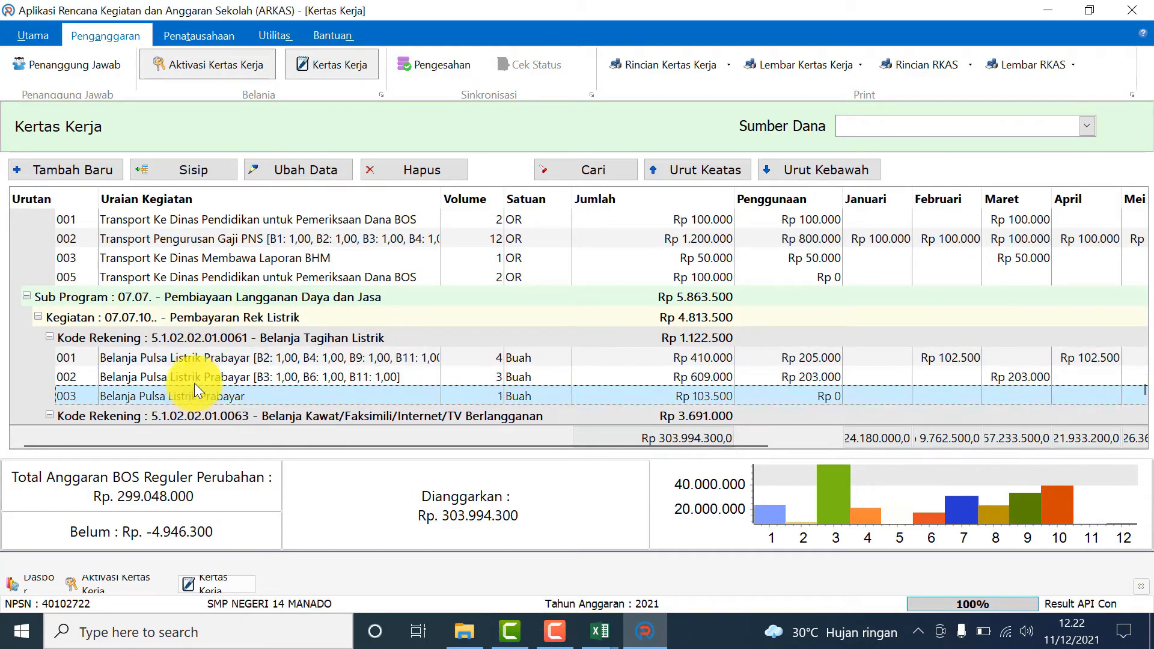
click(194, 382)
click(200, 359)
click(196, 379)
click(198, 390)
click(204, 376)
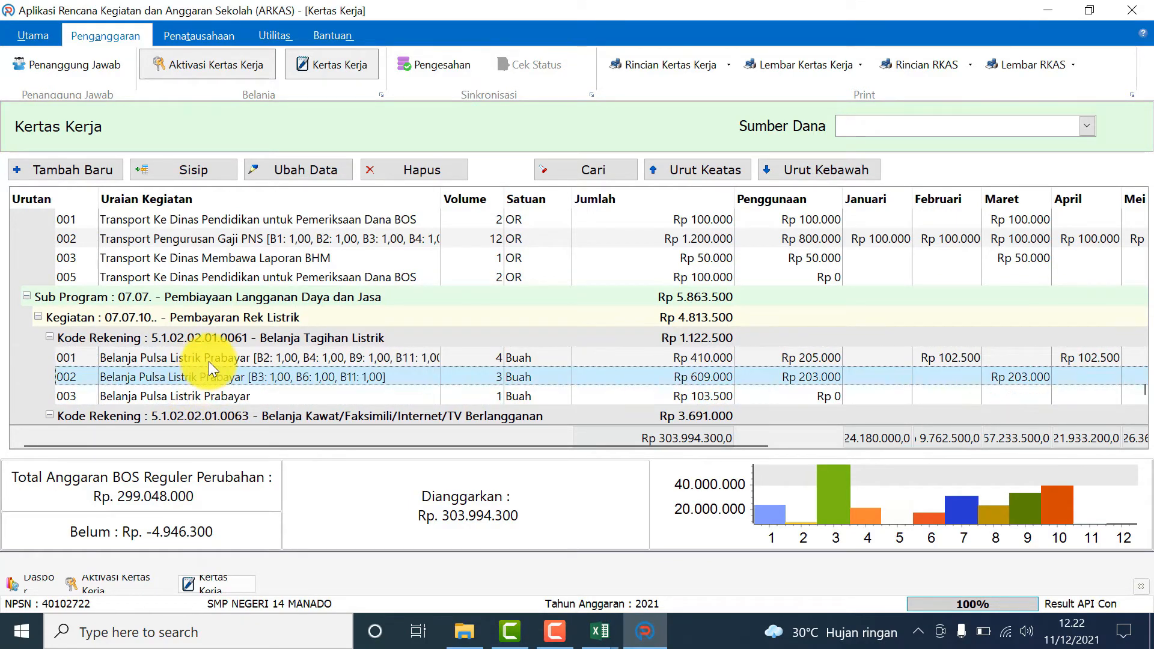
click(208, 361)
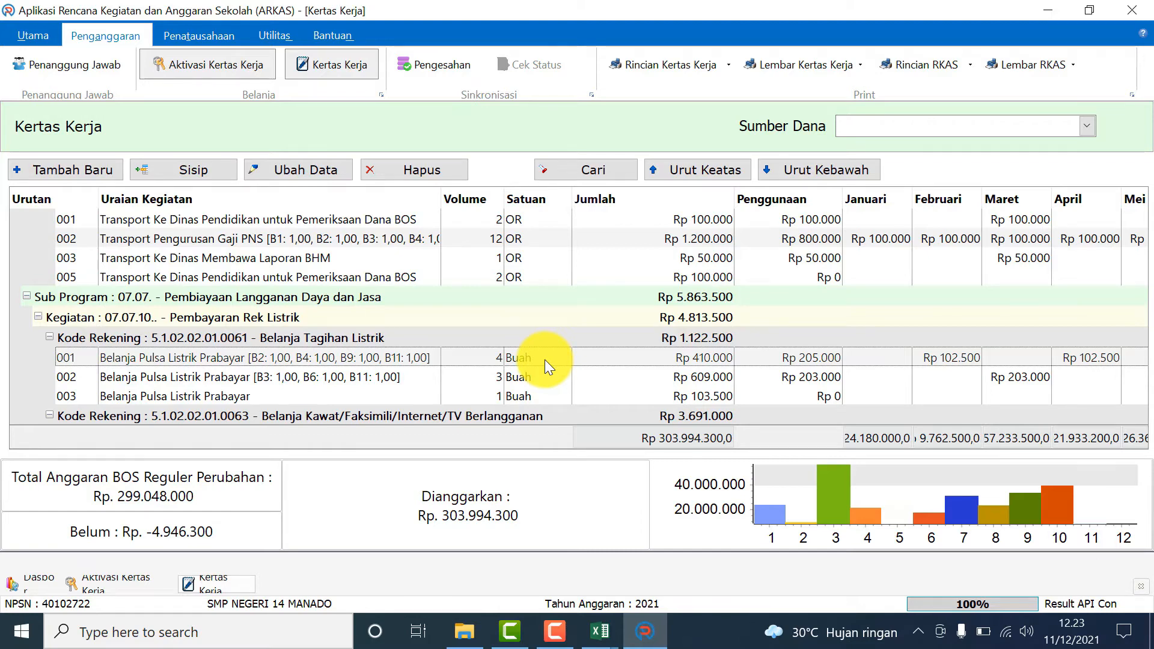
- Switch to the RKAS MANUAL SMPN 14 MANADO 2021 workbook in Excel and show the start of the Tahap 2 sheet's Belanja list
click(600, 631)
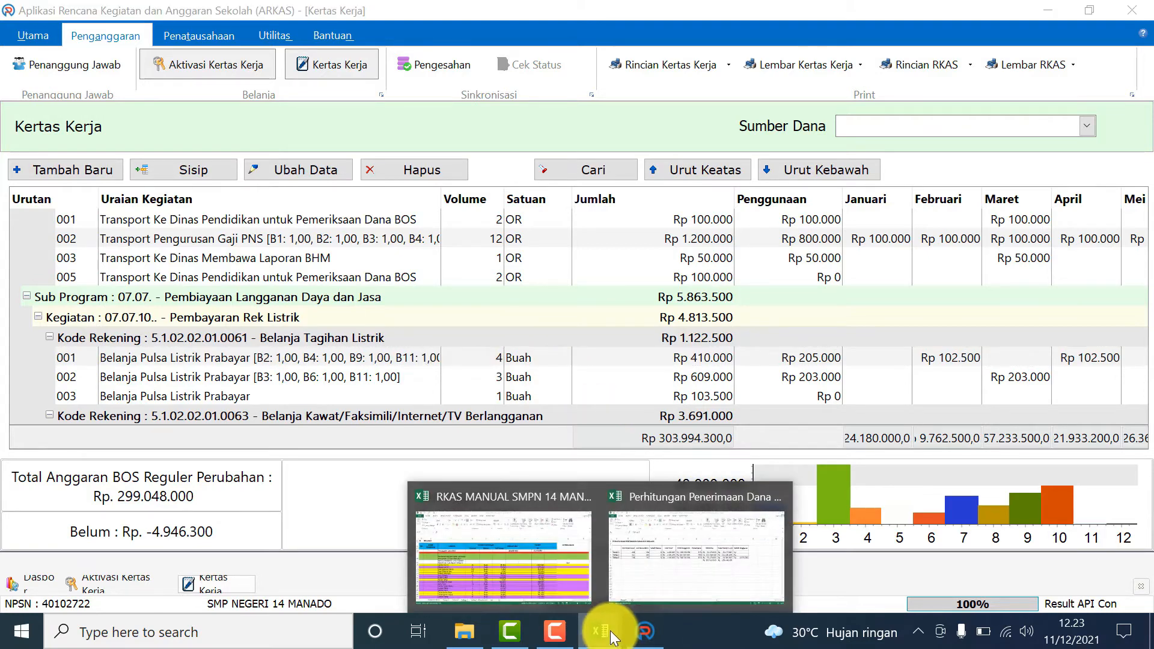
click(502, 535)
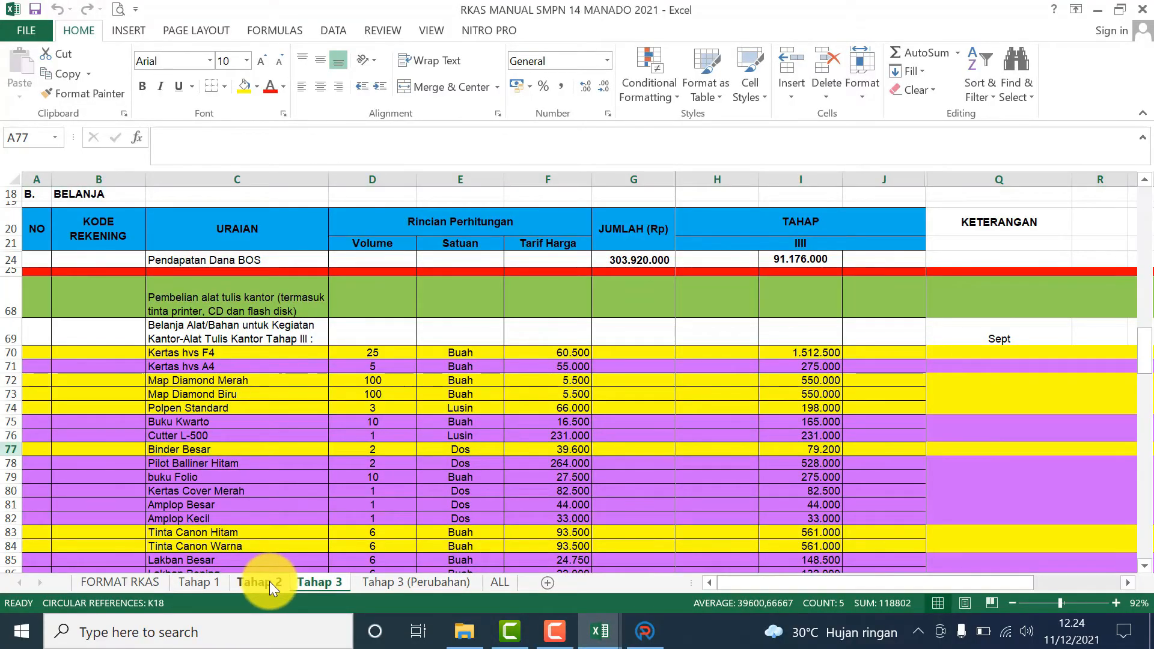
click(269, 581)
scroll(318, 406, up, 7)
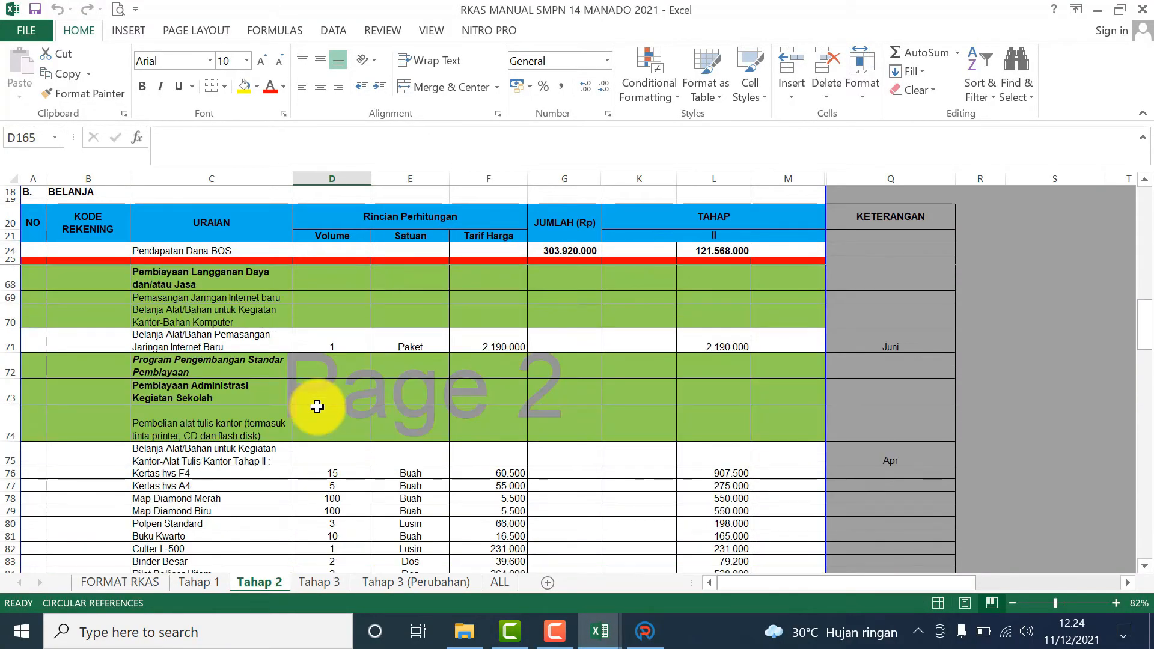
scroll(317, 407, up, 14)
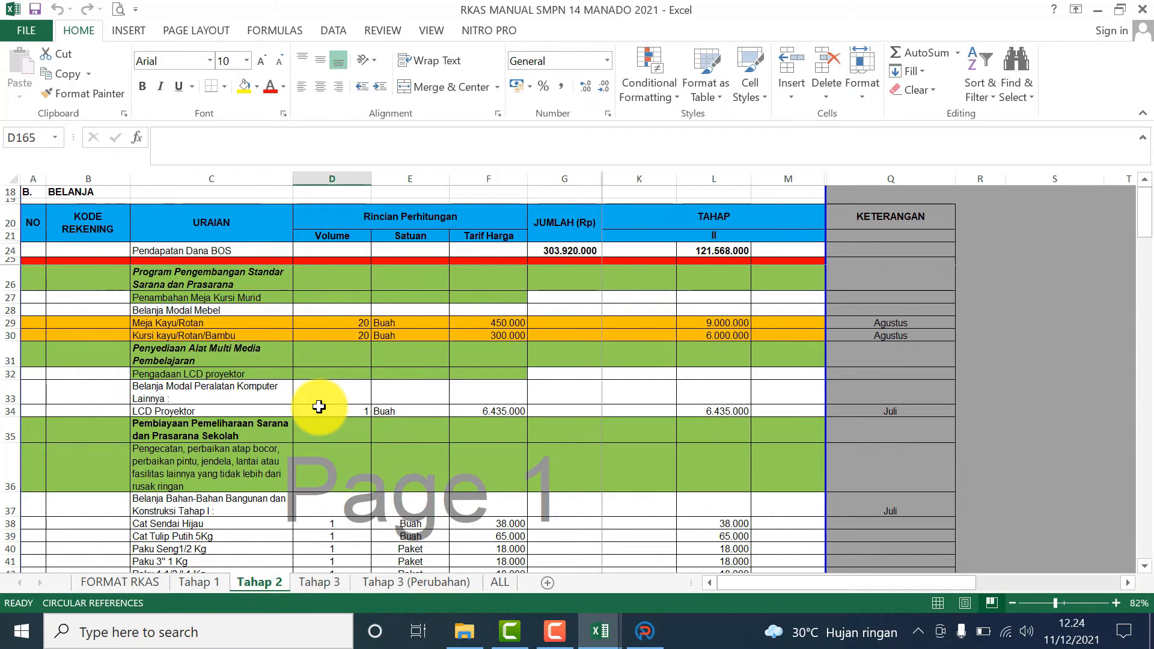
- Examine the Meja Kayu/Rotan, LCD Proyektor, Belanja Speaker DAT TCM 12A and Baliho Selamat Datang rows of the Tahap 2 plan
click(3, 311)
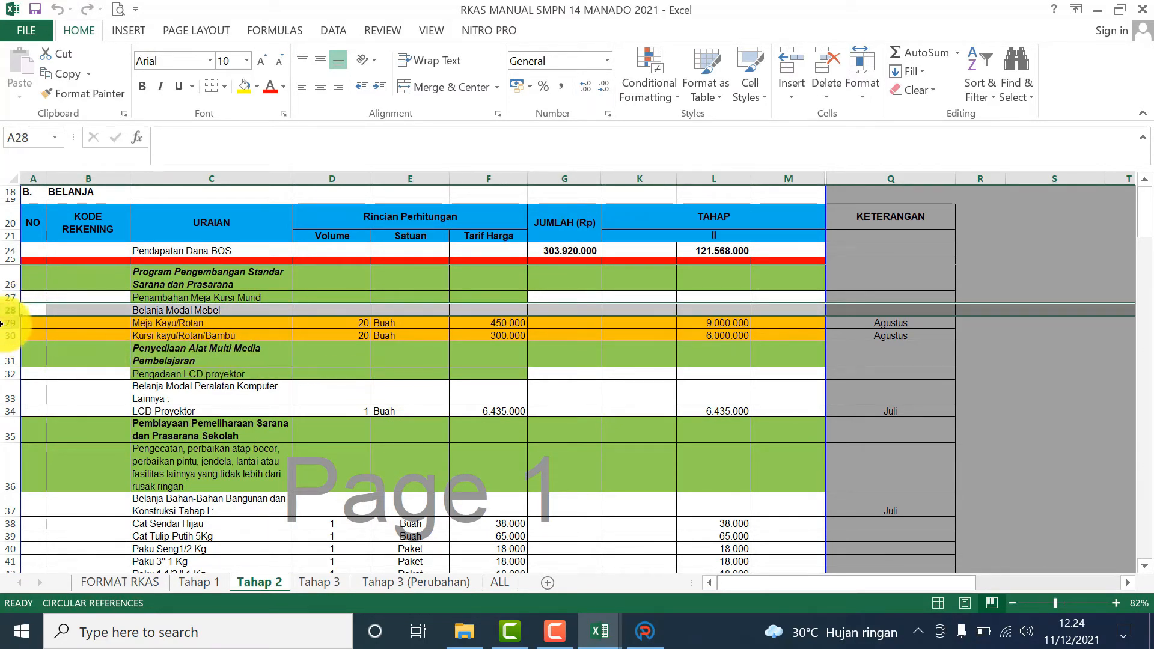
click(2, 324)
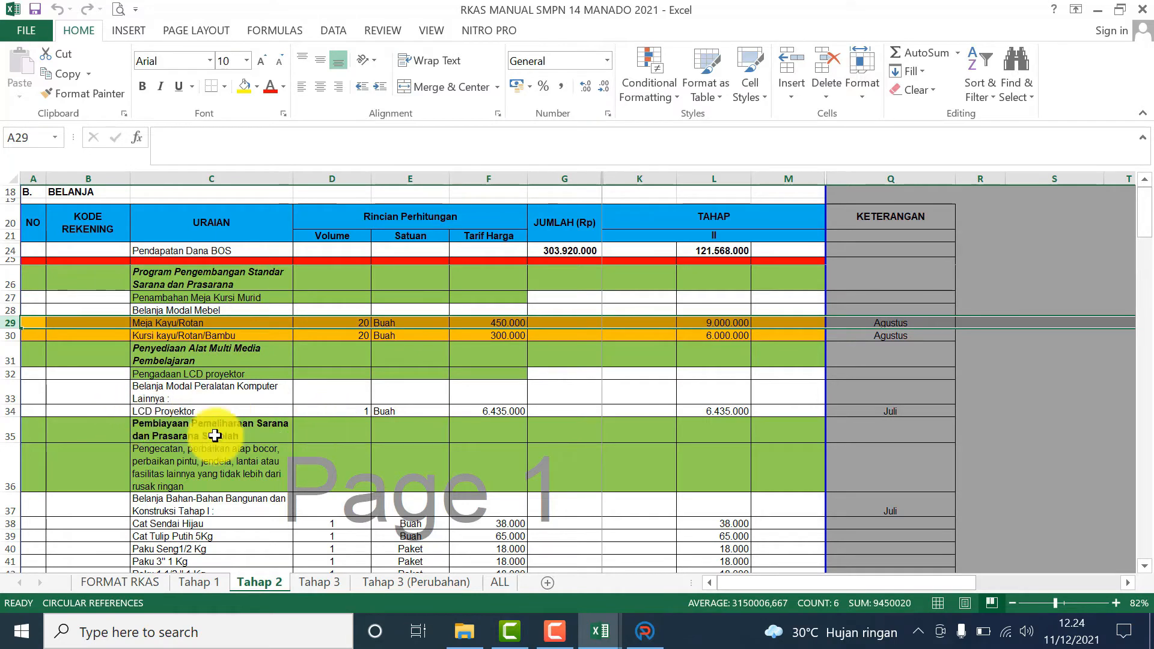
click(4, 412)
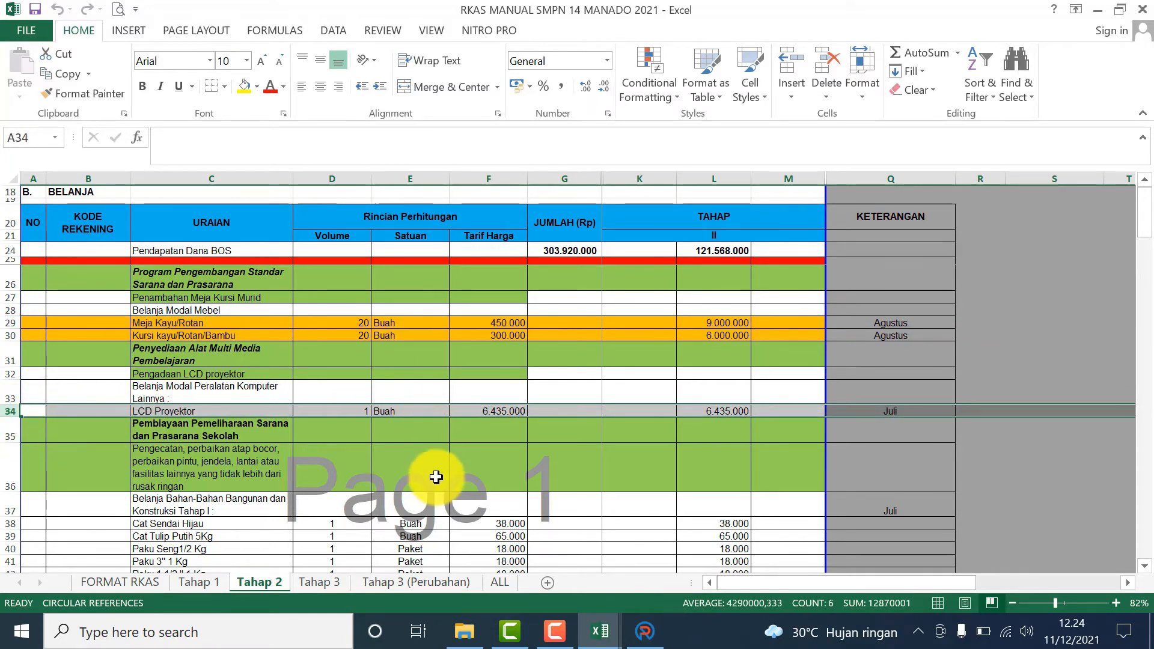
scroll(433, 477, down, 7)
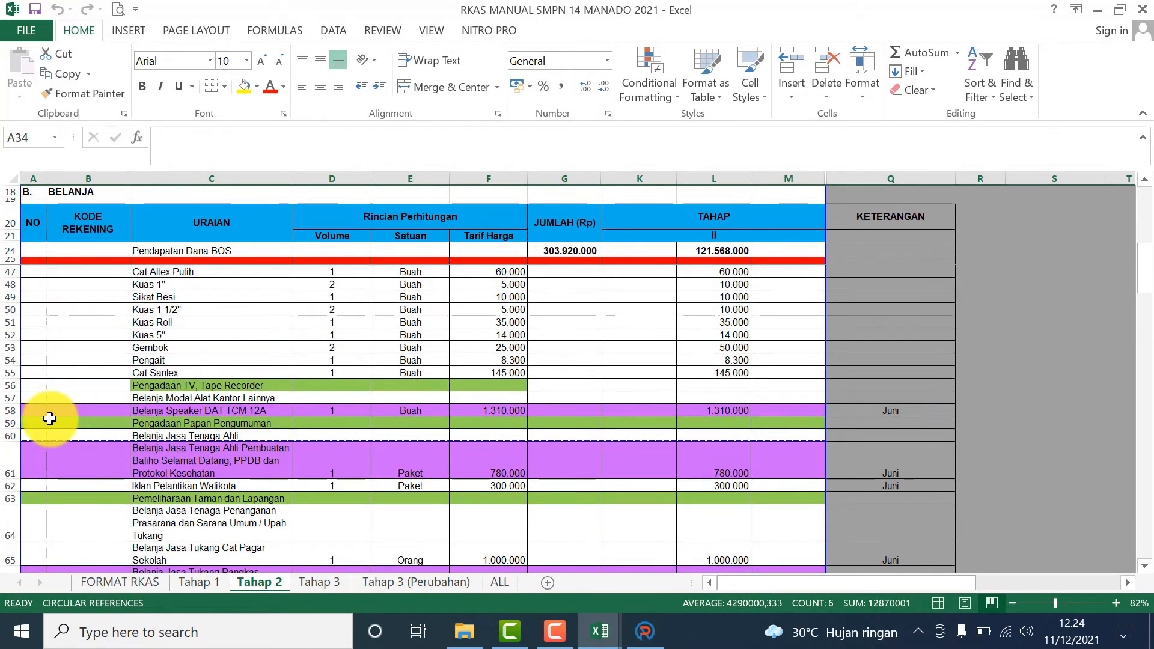
click(5, 412)
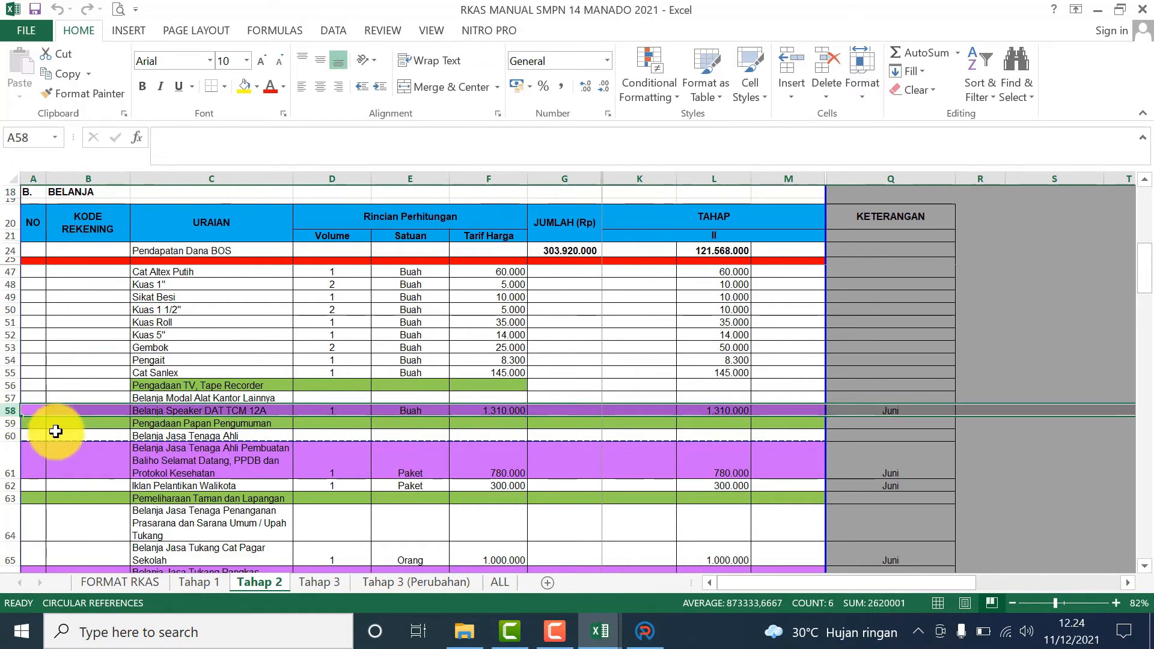
click(9, 449)
- Check the LCD Proyektor row under Belanja Modal Peralatan Komputer Lainnya against the rest of the Tahap 2 plan
scroll(211, 448, up, 6)
scroll(217, 447, up, 1)
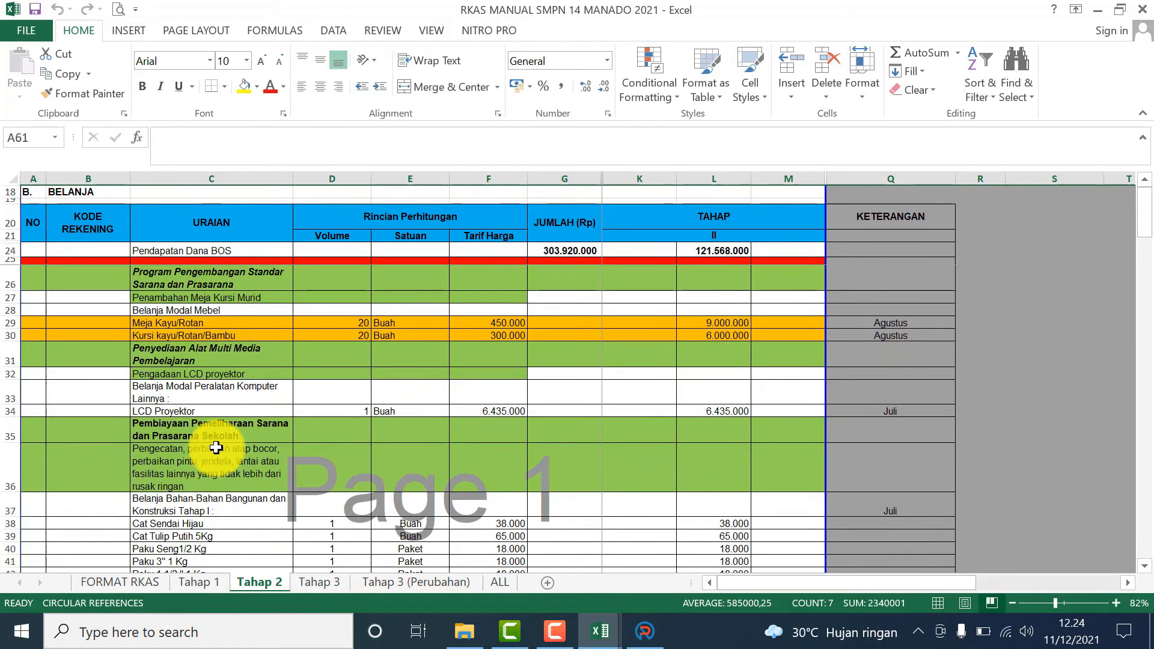
click(11, 411)
scroll(81, 434, down, 4)
scroll(80, 434, down, 13)
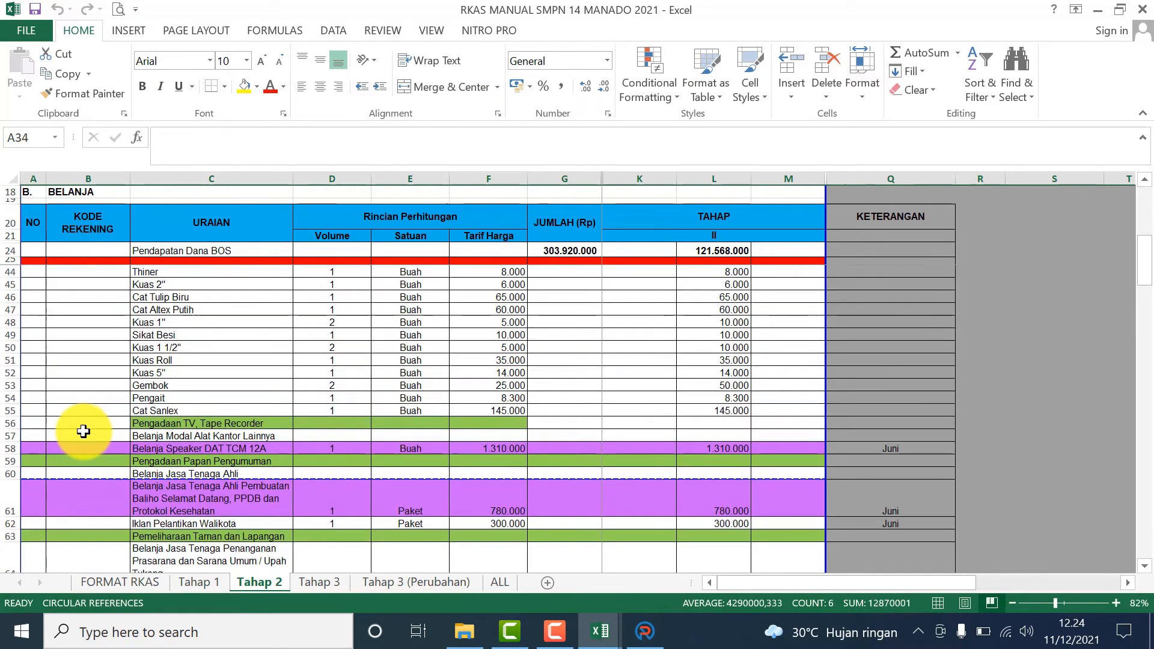
scroll(91, 427, up, 14)
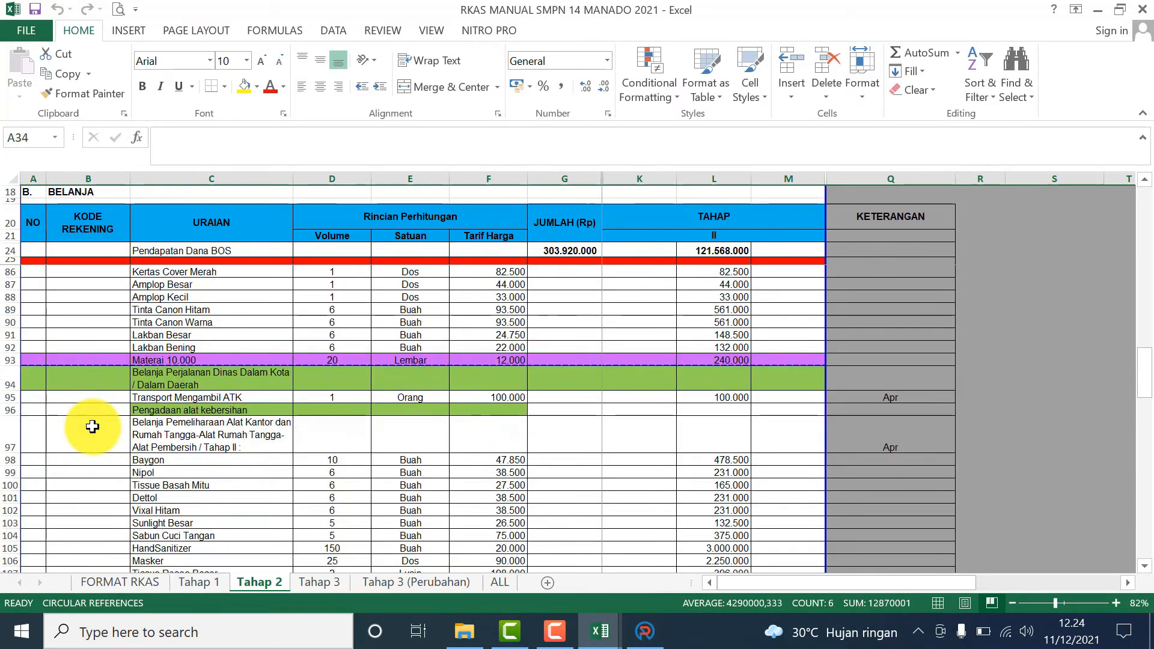
scroll(96, 424, up, 4)
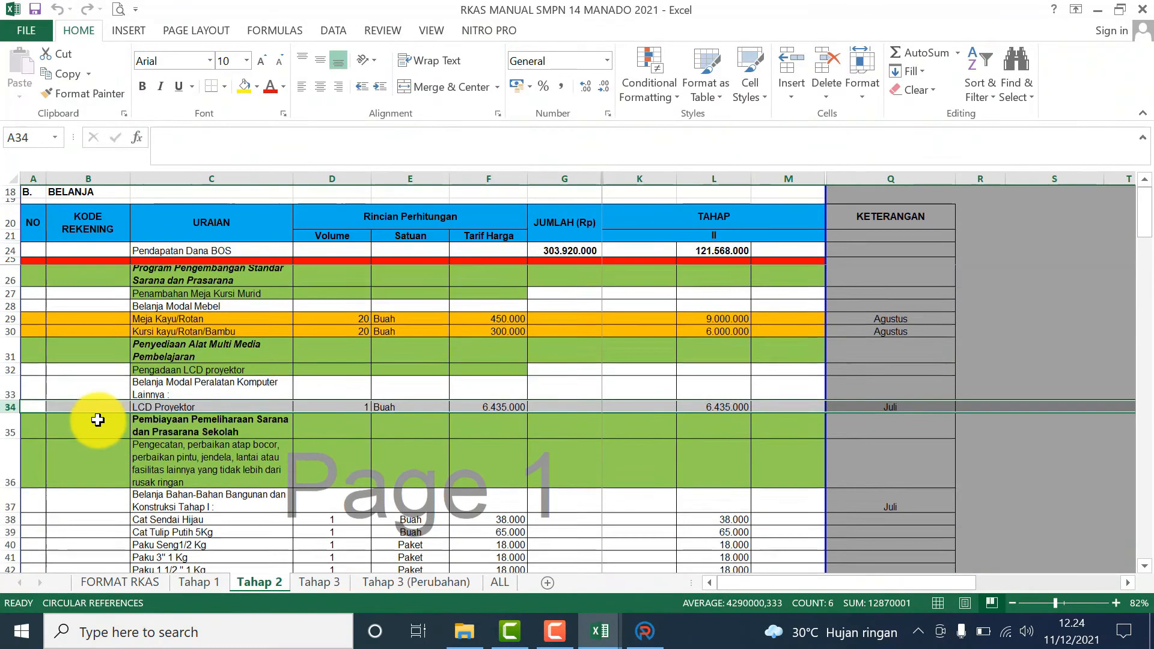
click(233, 387)
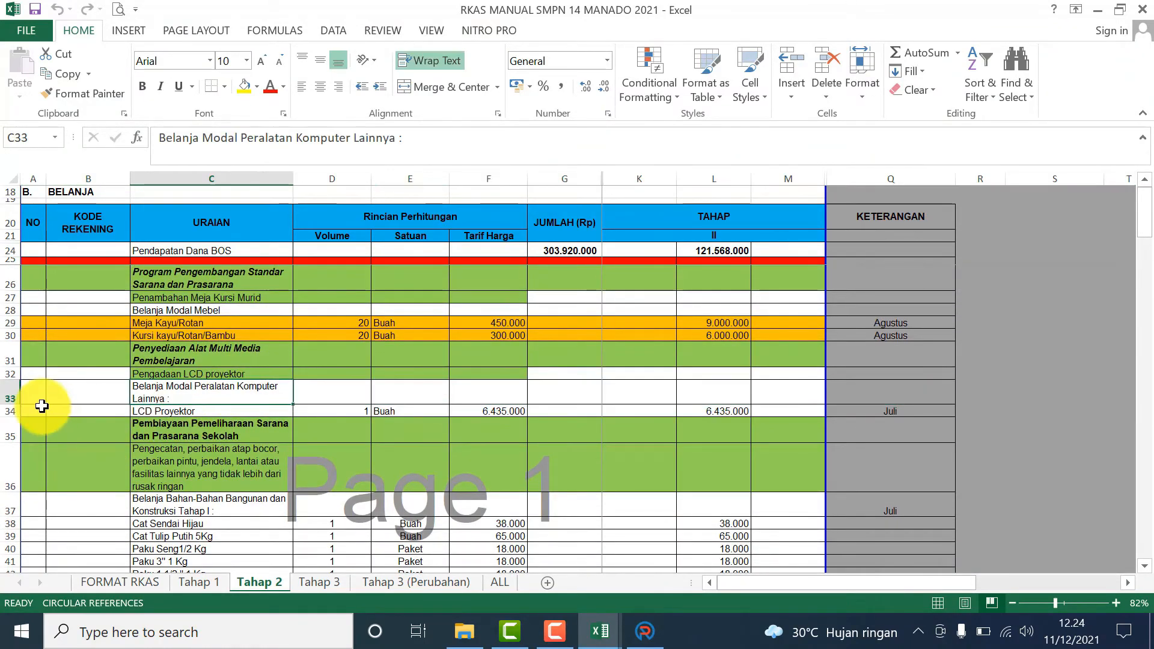
click(7, 411)
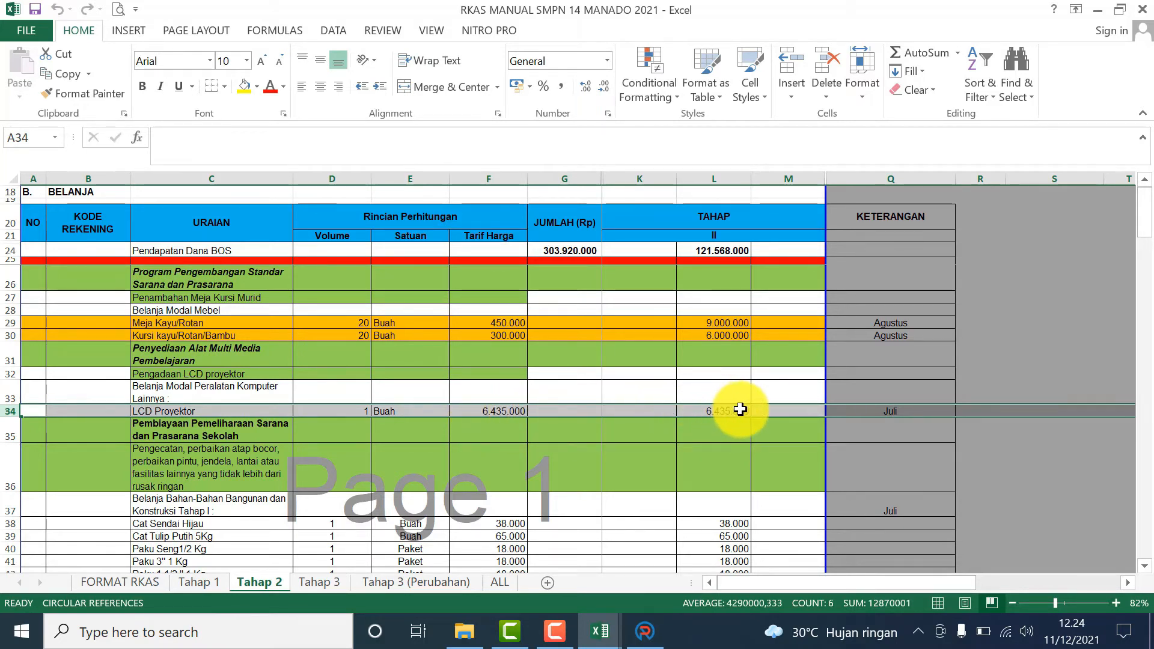
- Switch to ARKAS and search the Kertas Kerja for "lc" to locate the LCD Proyektor item
click(655, 636)
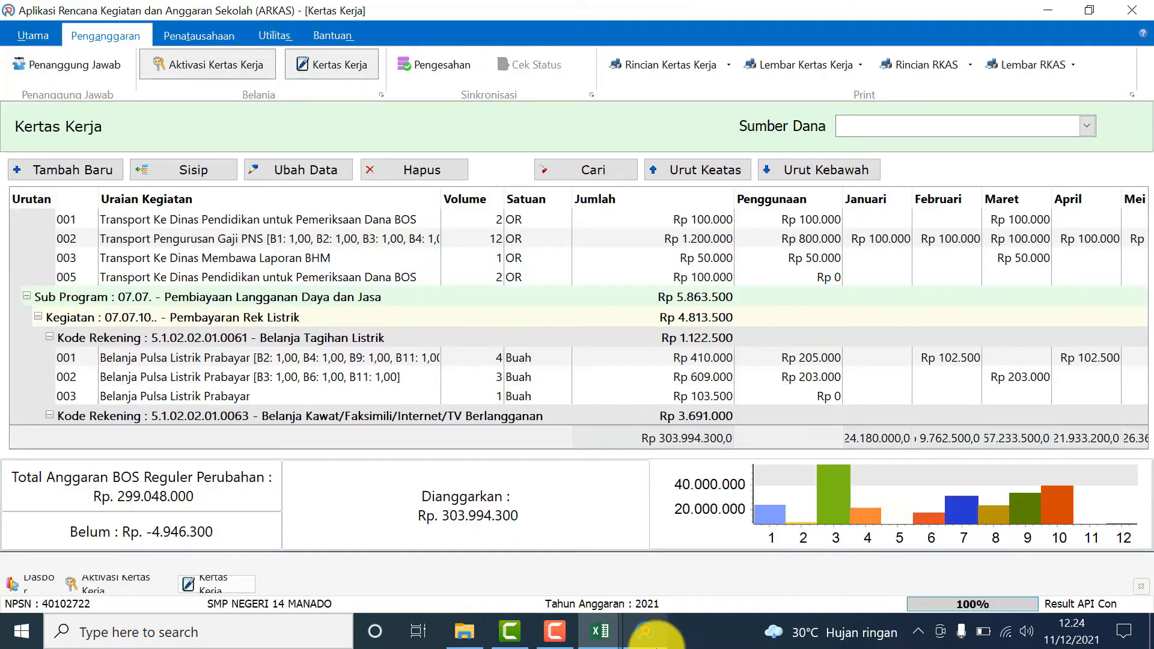
click(534, 318)
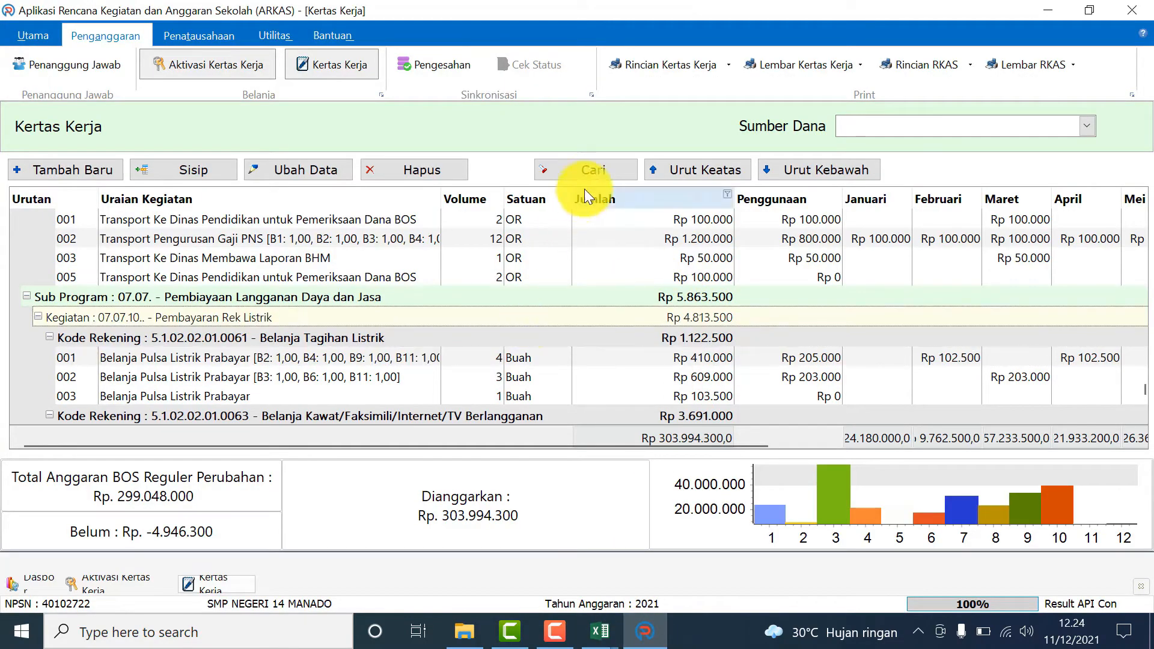
click(588, 170)
text(lc)
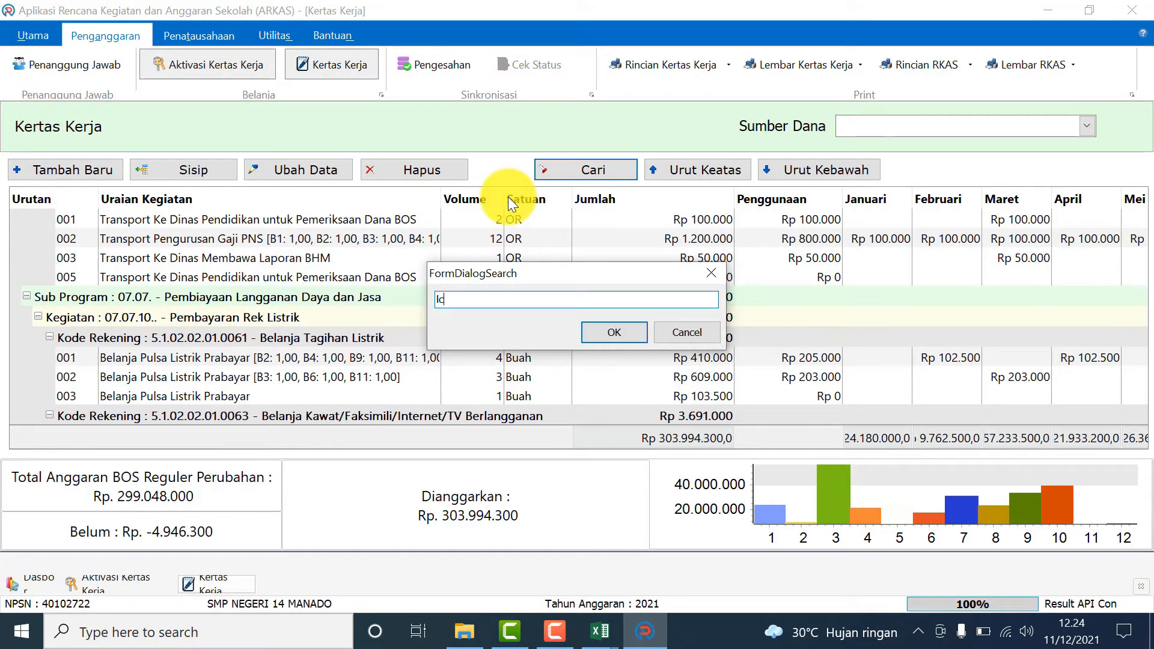
key(Return)
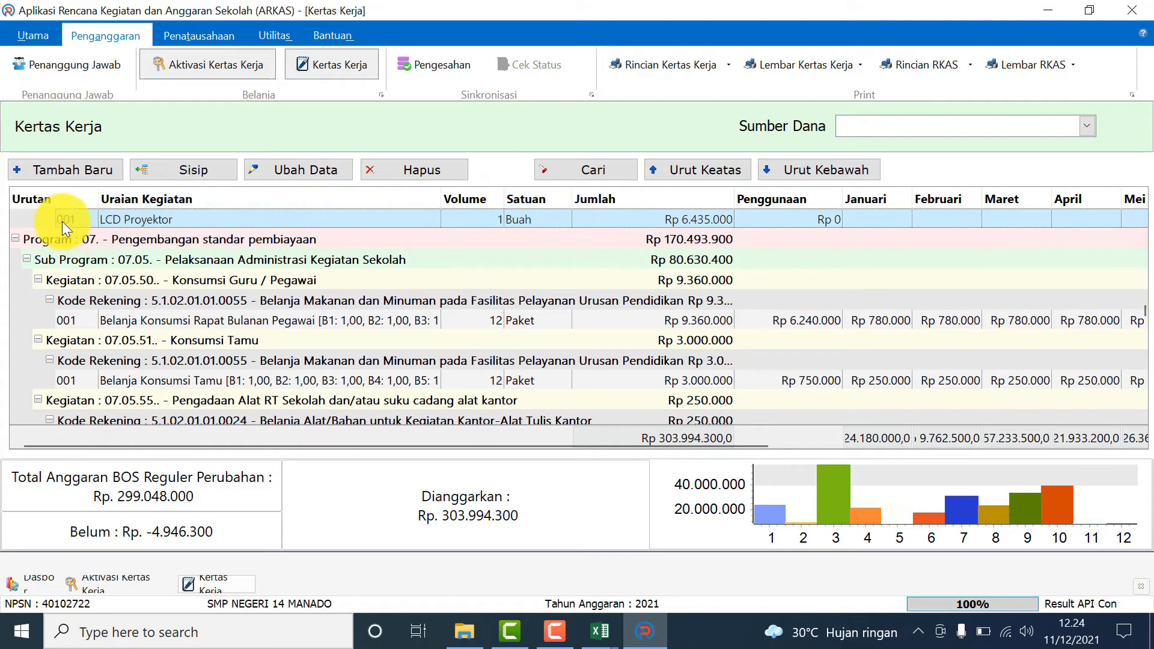
- Move the LCD Proyektor budget from Juli to September with a volume of 1 and save the item
double_click(125, 217)
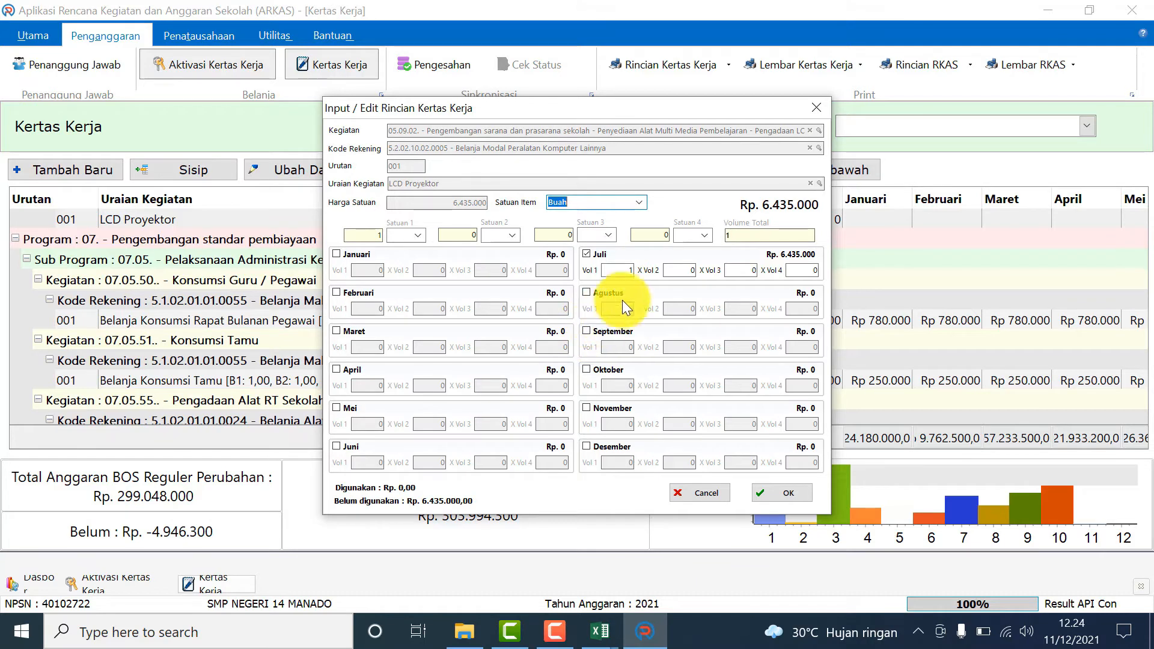
click(631, 272)
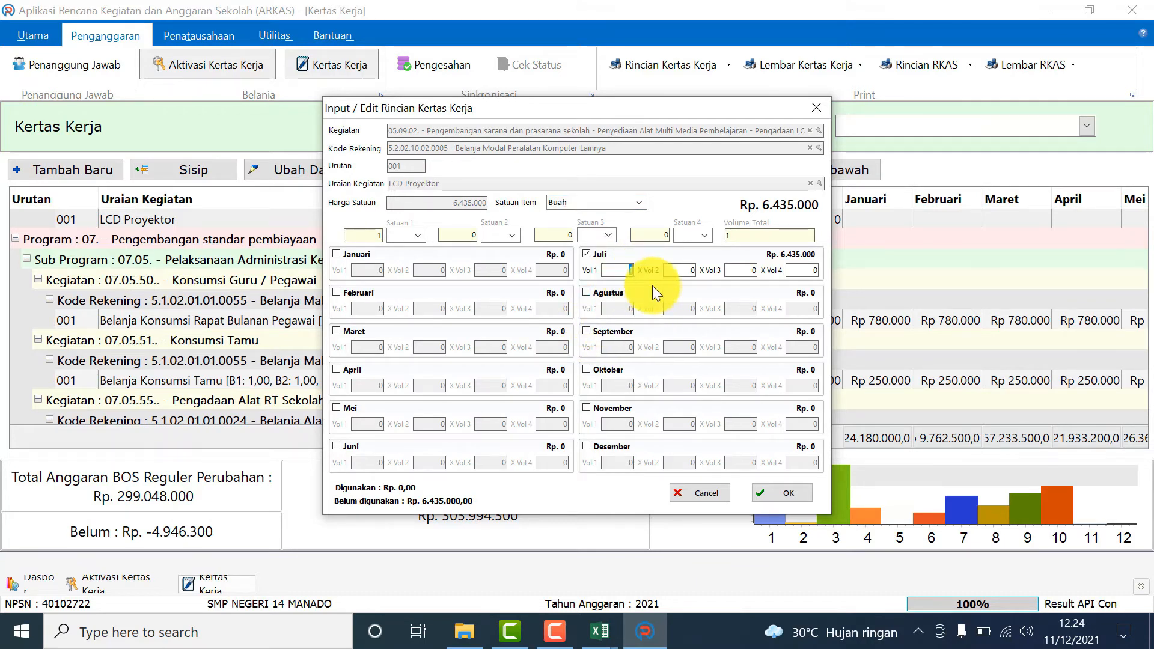
click(586, 254)
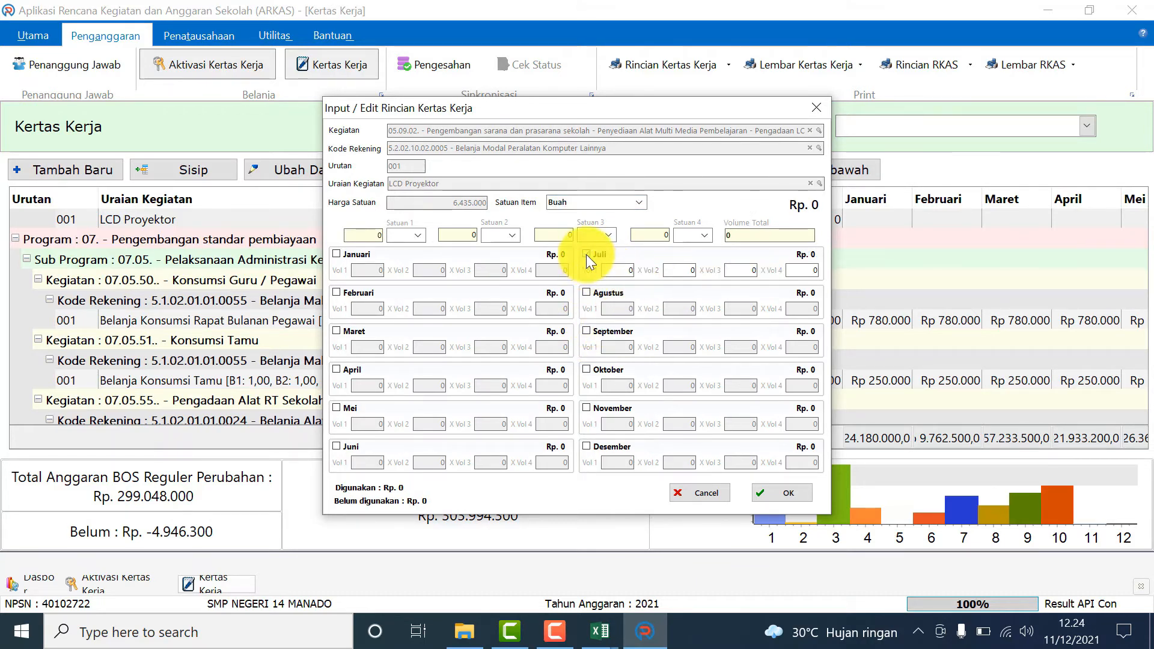
click(587, 330)
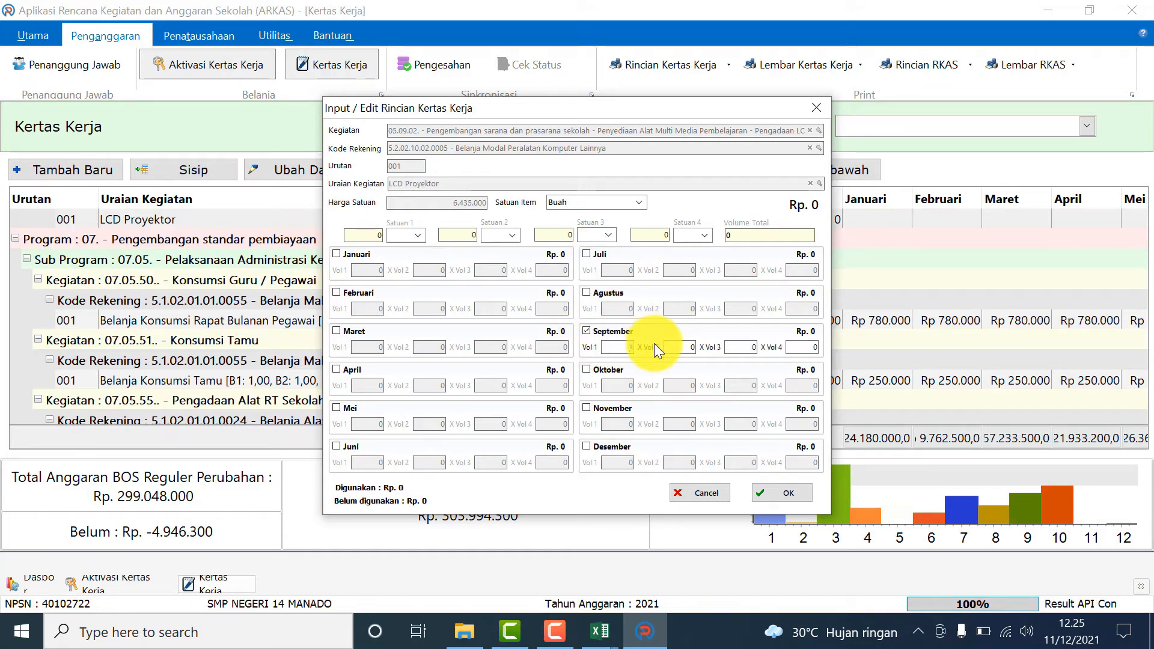
text(1)
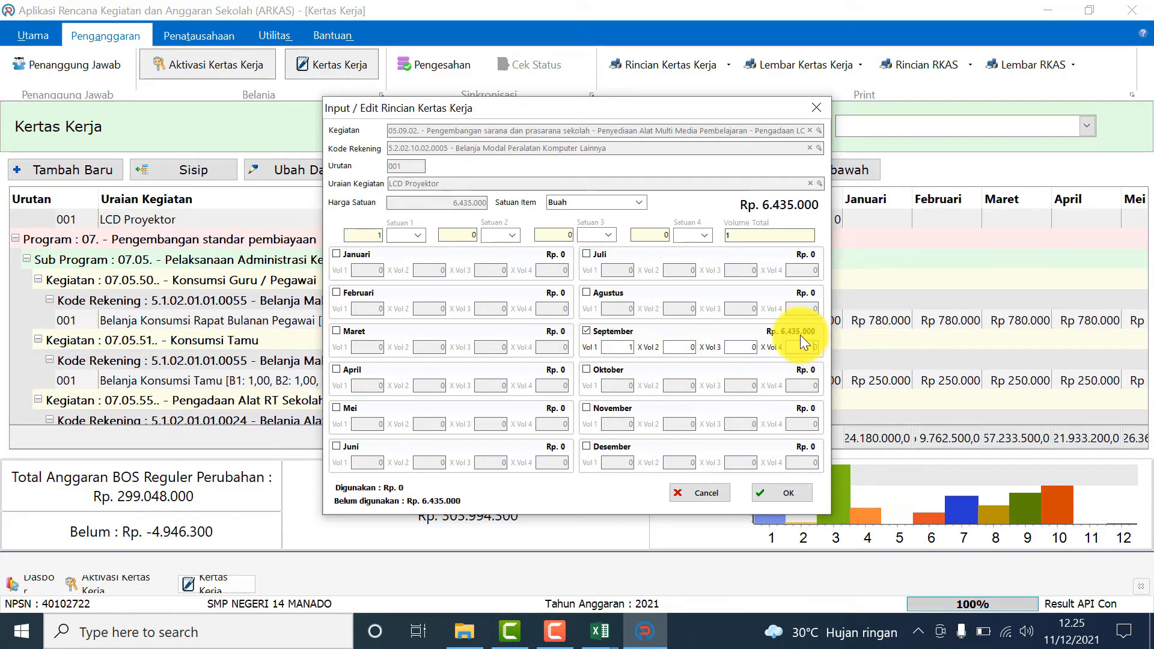
click(801, 344)
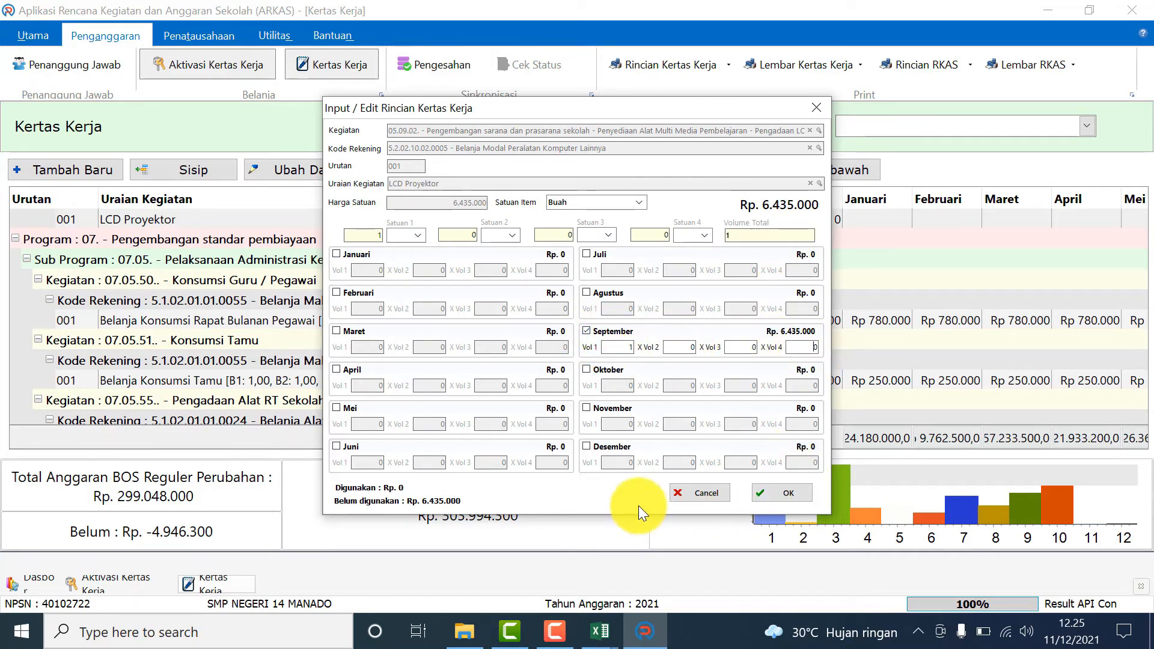
click(777, 497)
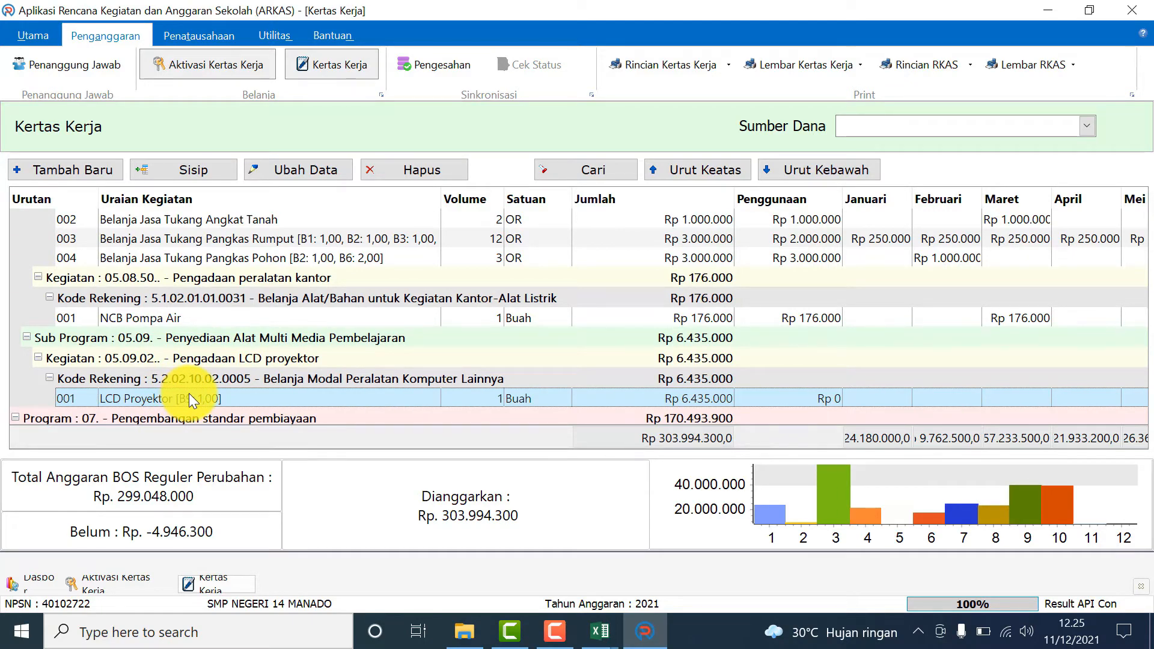
- Switch to the Excel workbook and compare the Tahap 2 LCD Proyektor row with the rescheduled item
mouse_move(600, 630)
click(489, 580)
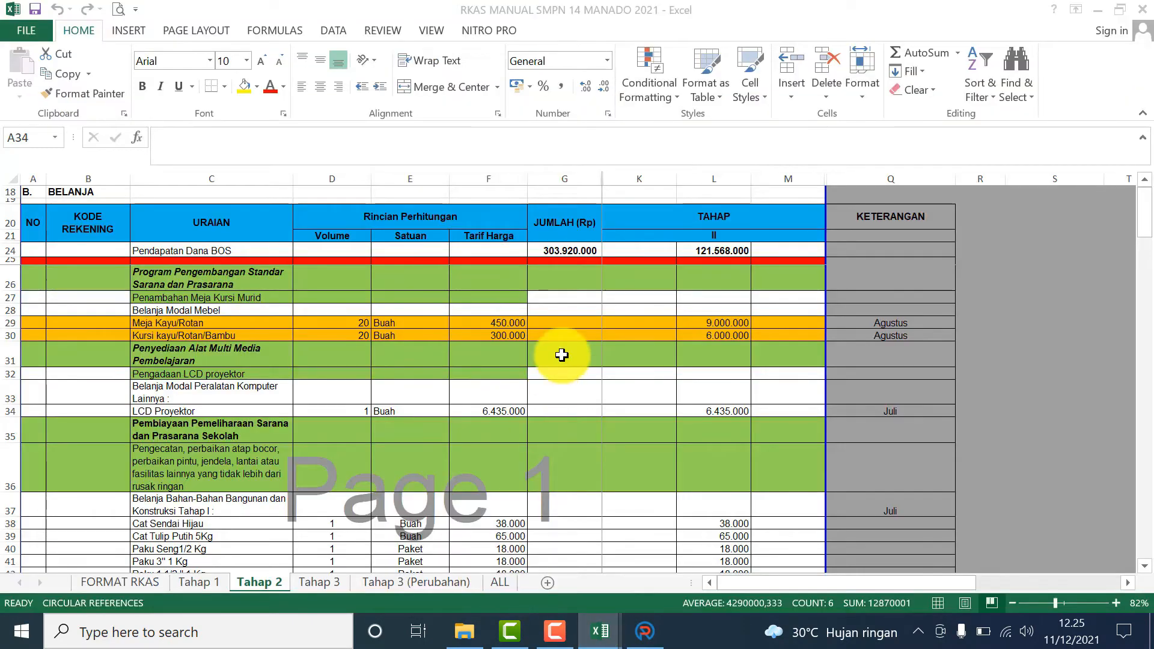
click(8, 387)
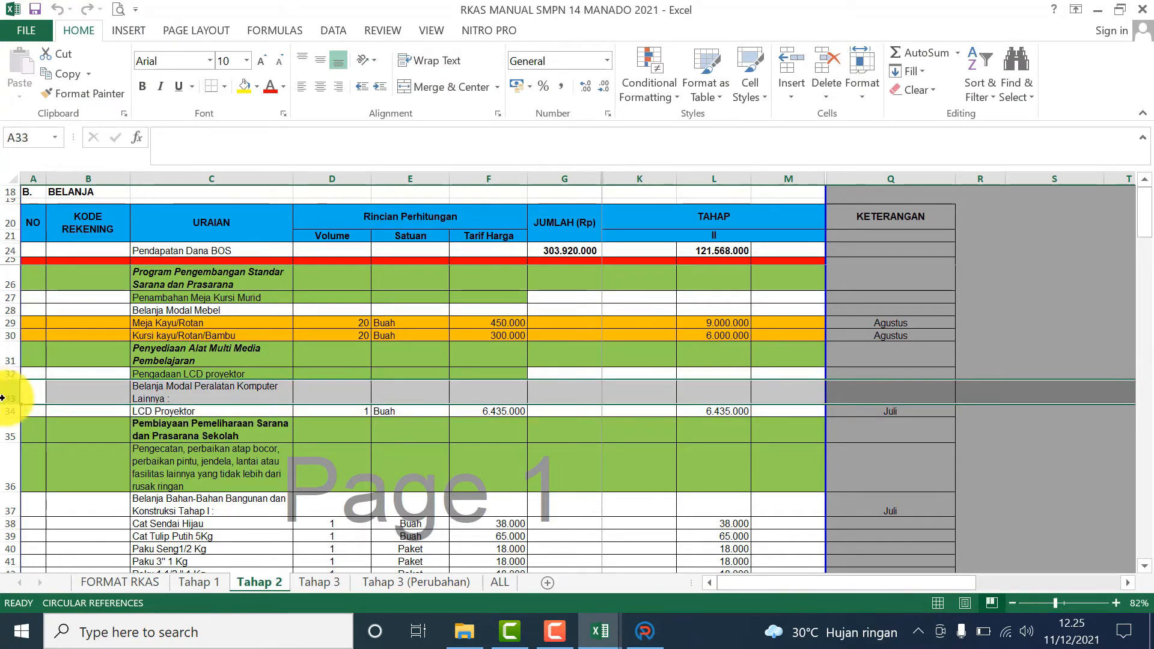
click(9, 411)
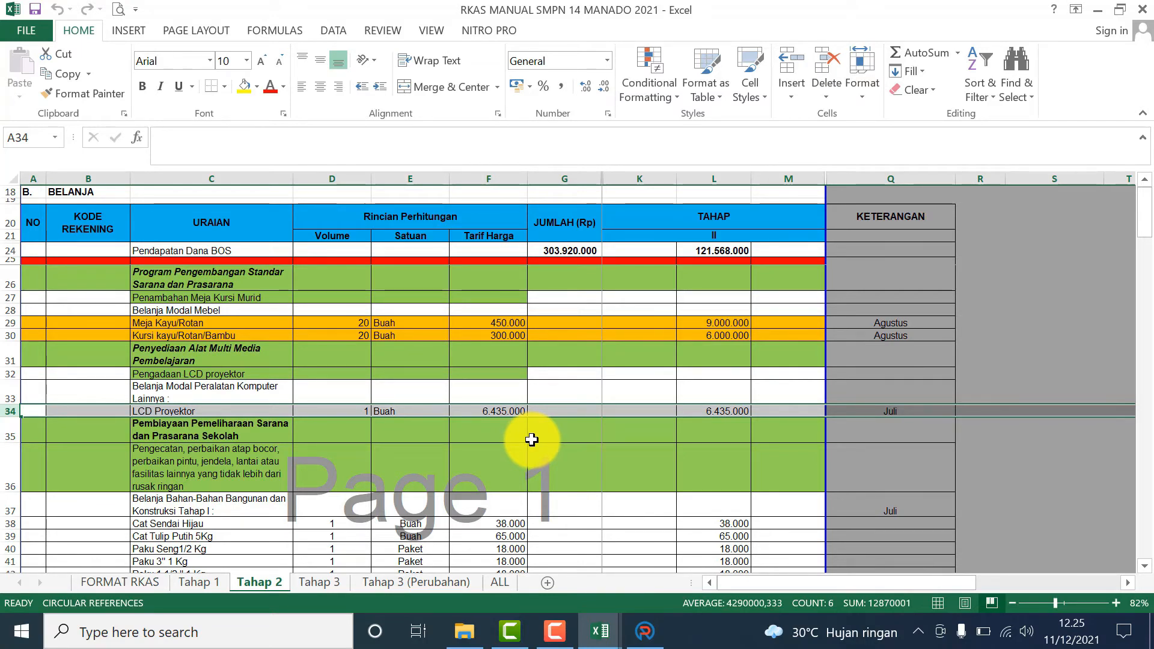
- Switch to ARKAS, preview the Rincian Kertas Kerja per Tahap, and start exporting all its pages to PDF
click(645, 632)
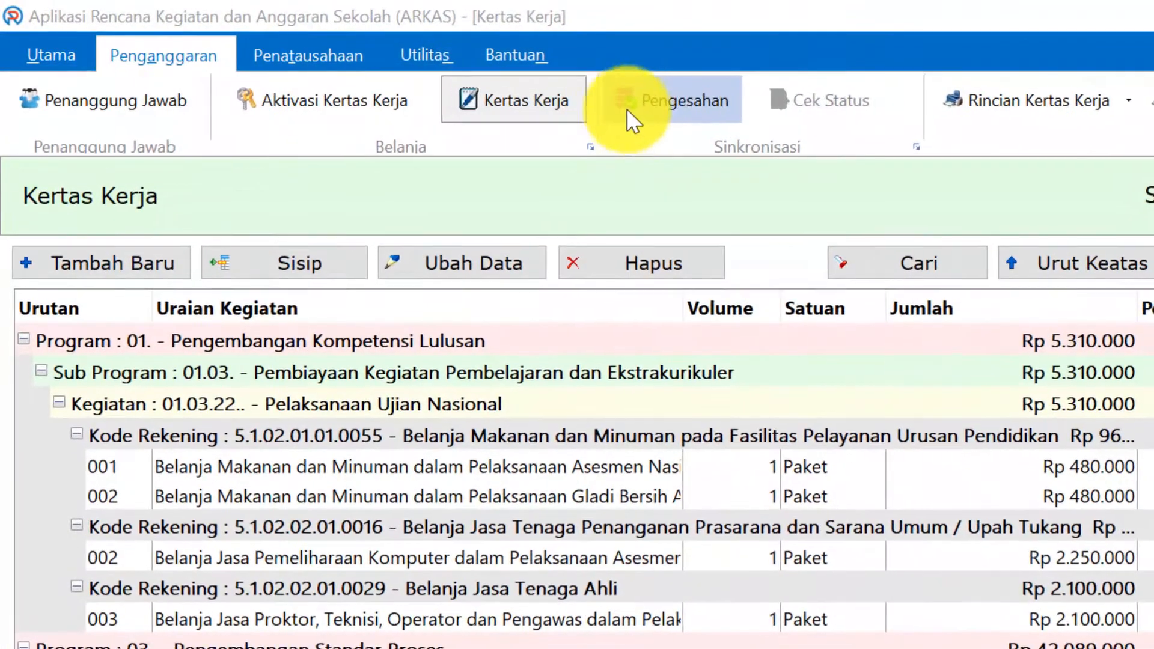
click(661, 99)
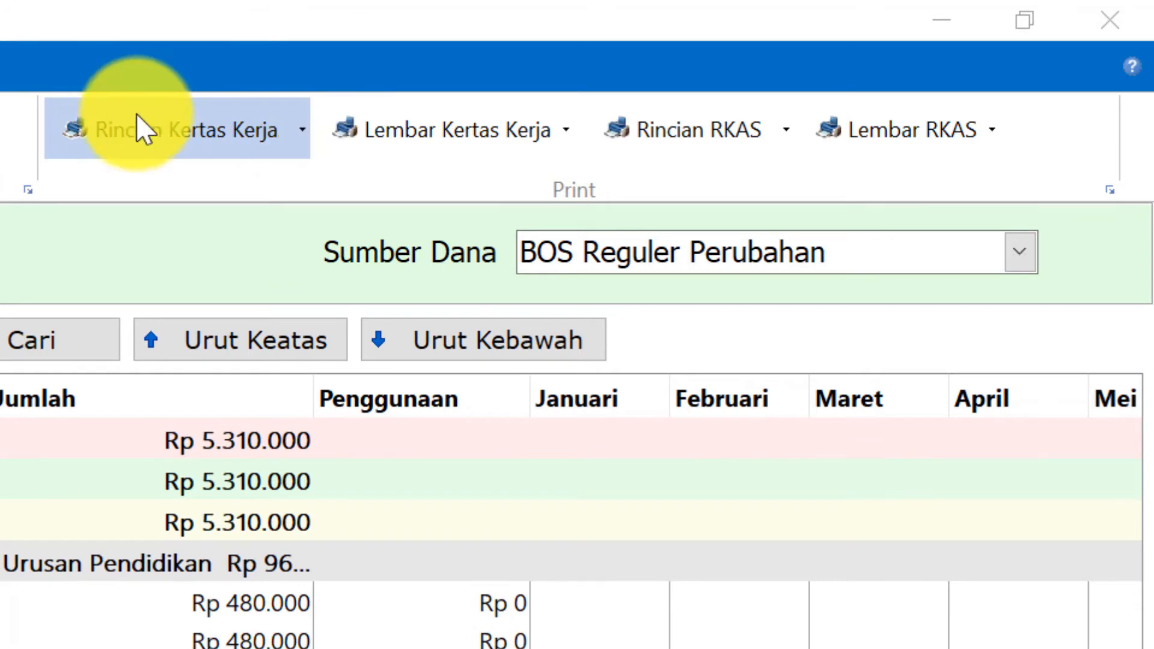
click(305, 136)
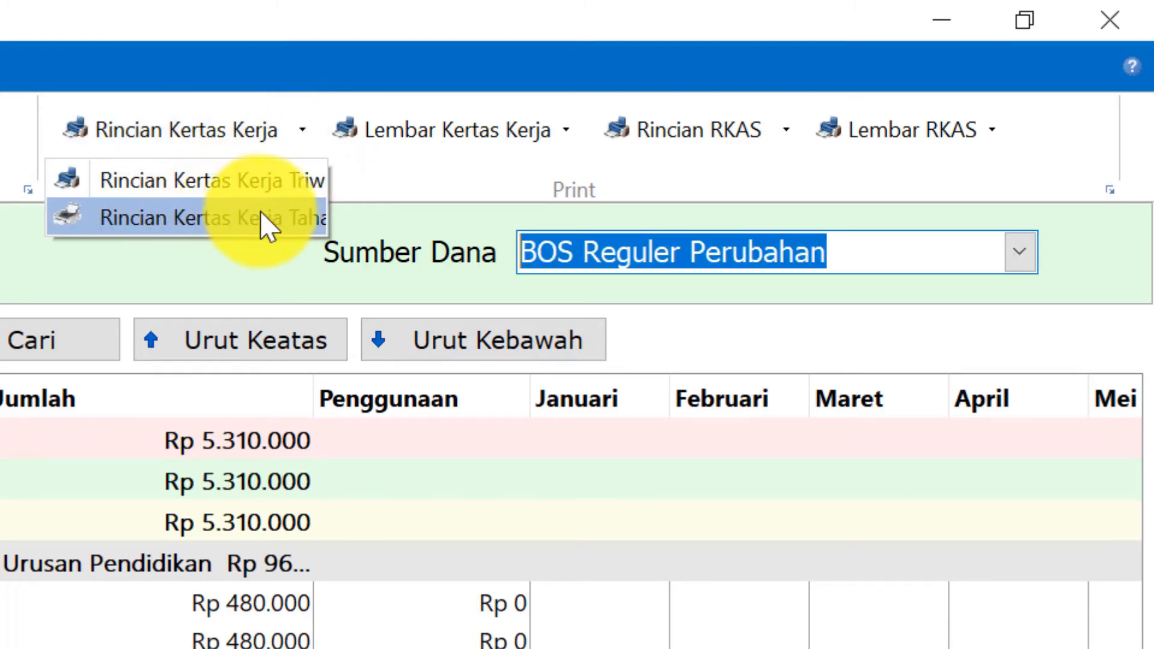
click(259, 231)
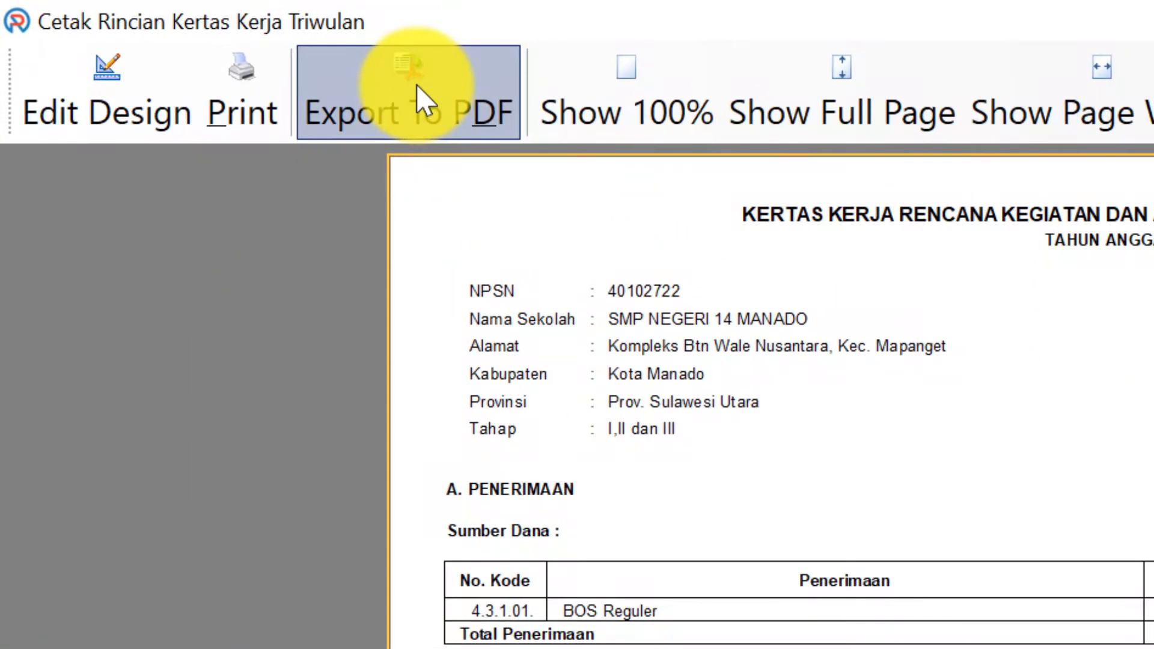
click(423, 99)
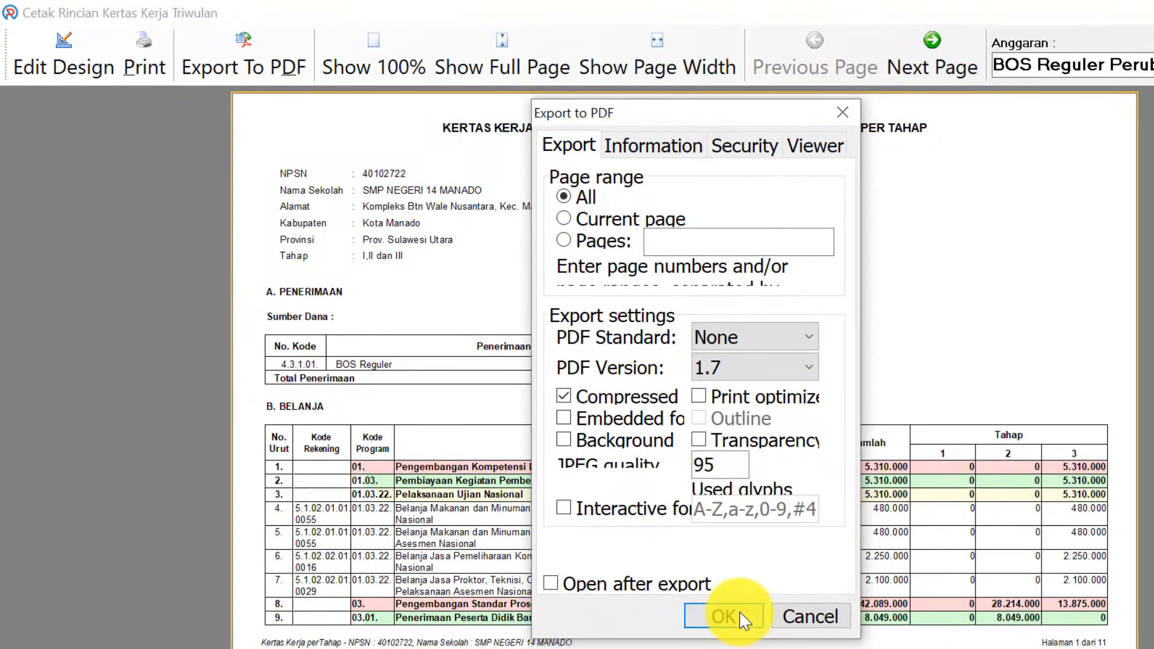
click(741, 618)
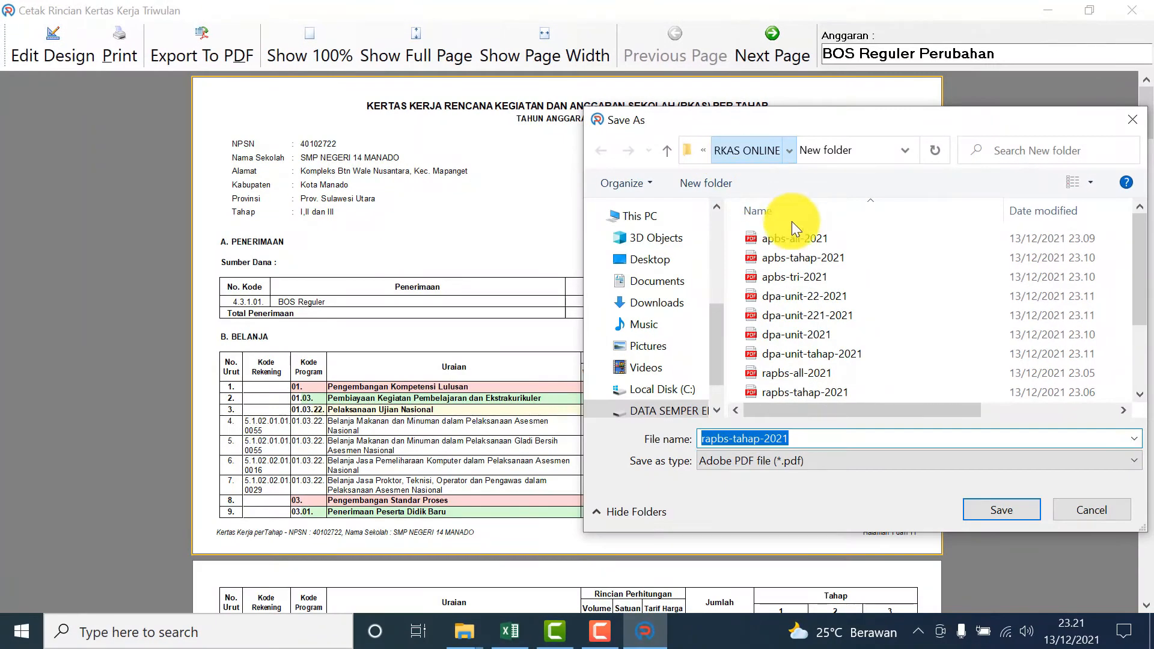
- Save the PDF as rapbs-tahap-2021 in a new RKAS PERUBAHAN folder inside RKAS ONLINE and close the preview
click(820, 171)
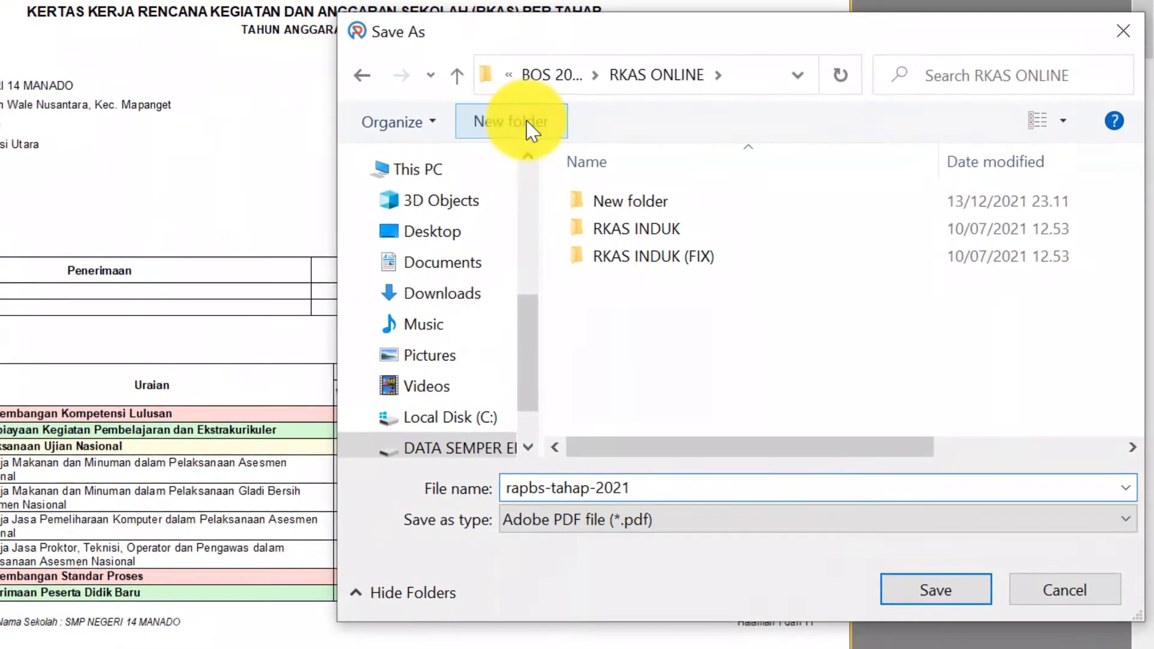
click(705, 182)
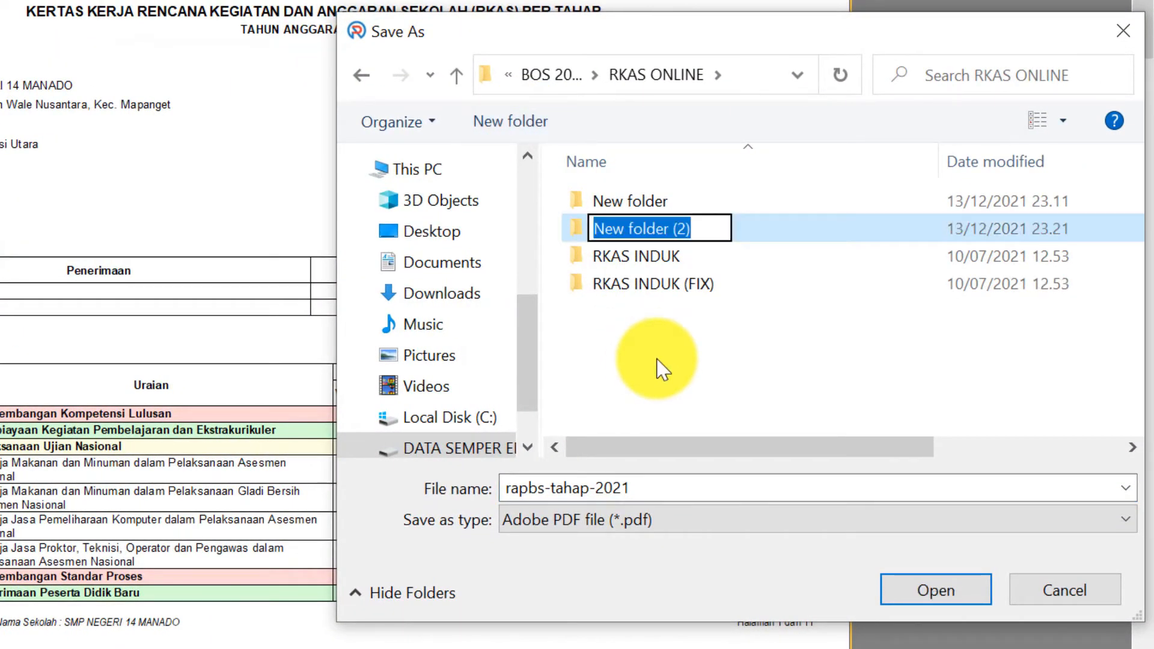
text(RKAS PERUBAHAN)
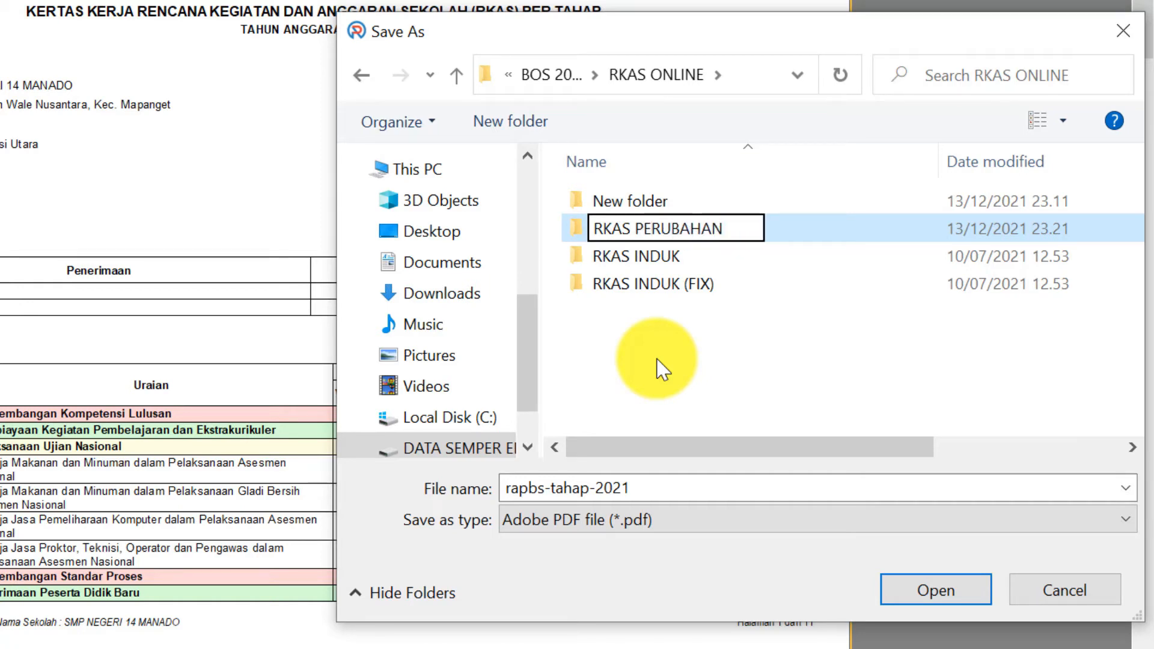
click(670, 250)
double_click(677, 283)
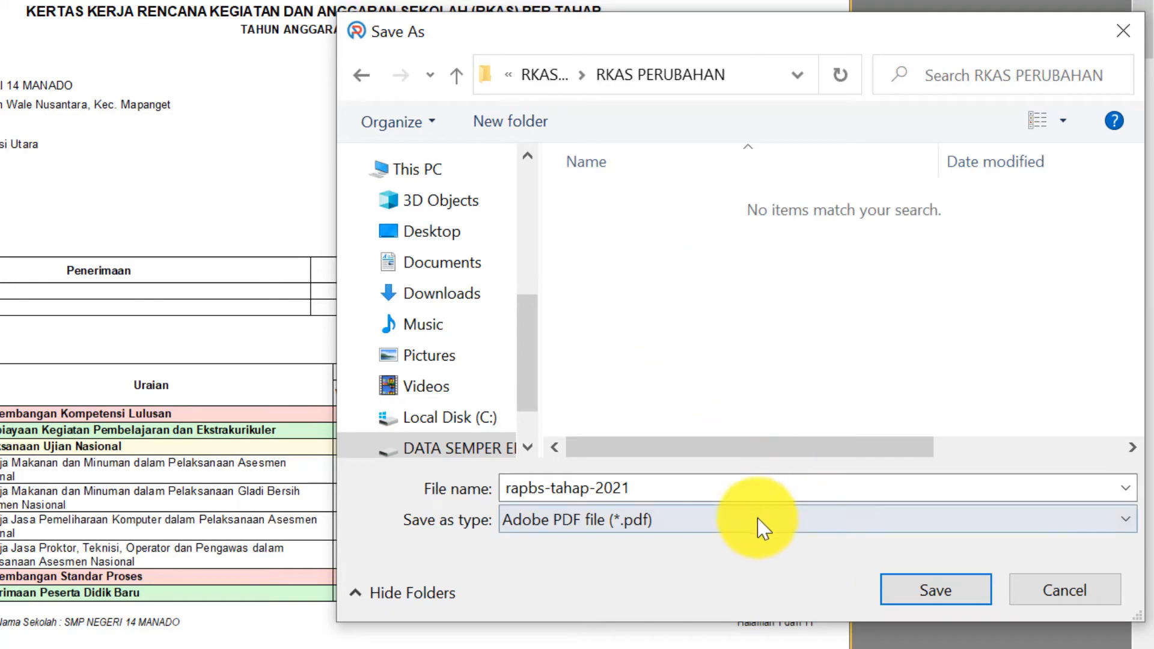
click(943, 596)
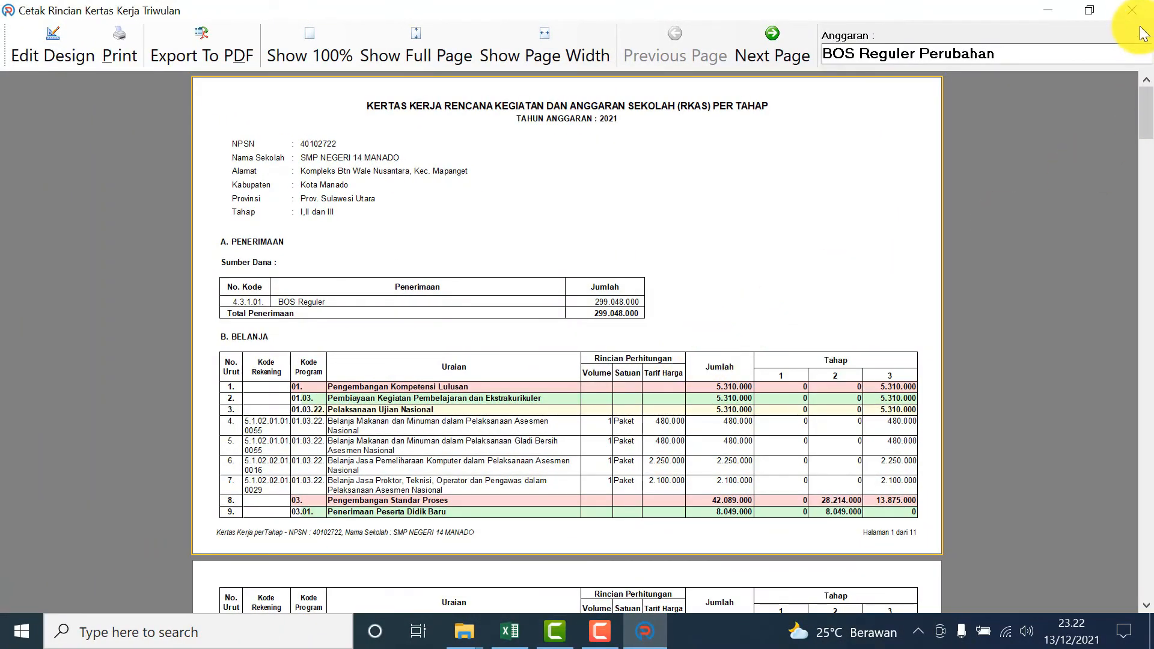
click(1131, 11)
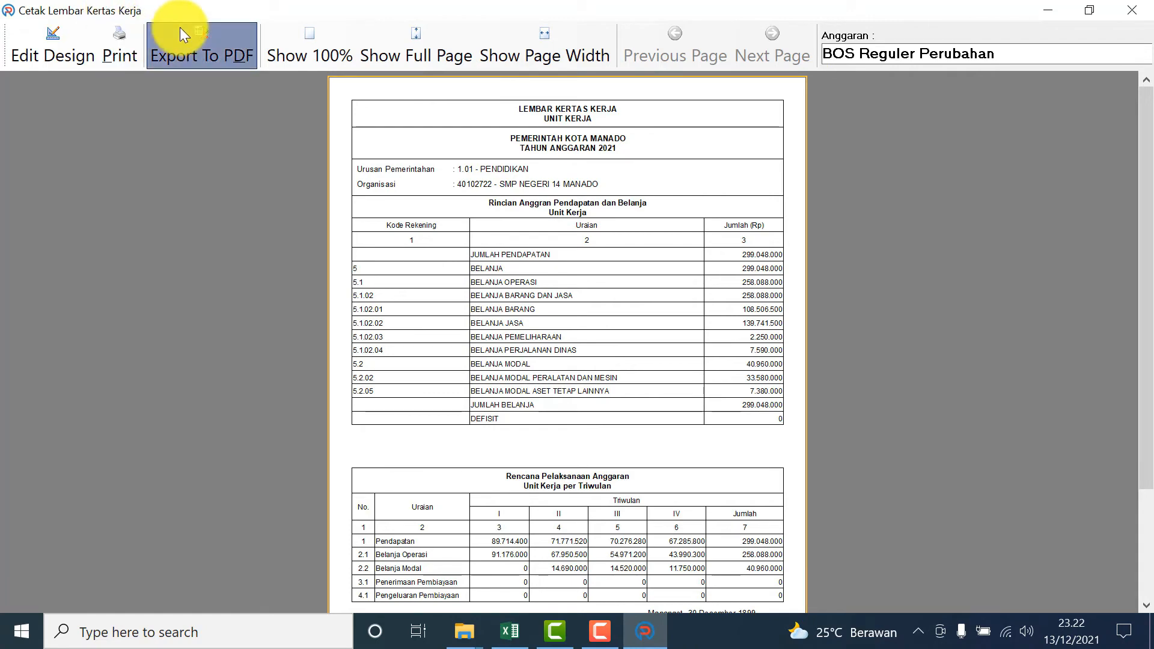
- Export the per-Triwulan Lembar Kertas Kerja to PDF as rka-unit-2021 in the RKAS PERUBAHAN folder and close its preview
click(183, 35)
click(617, 502)
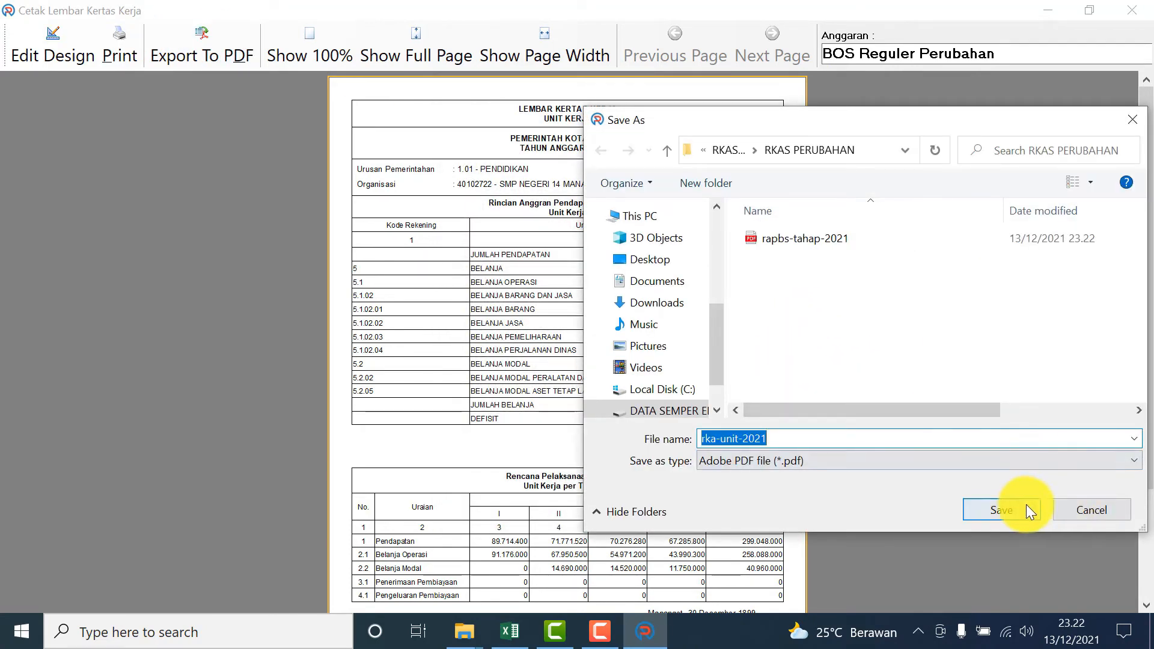
click(1026, 504)
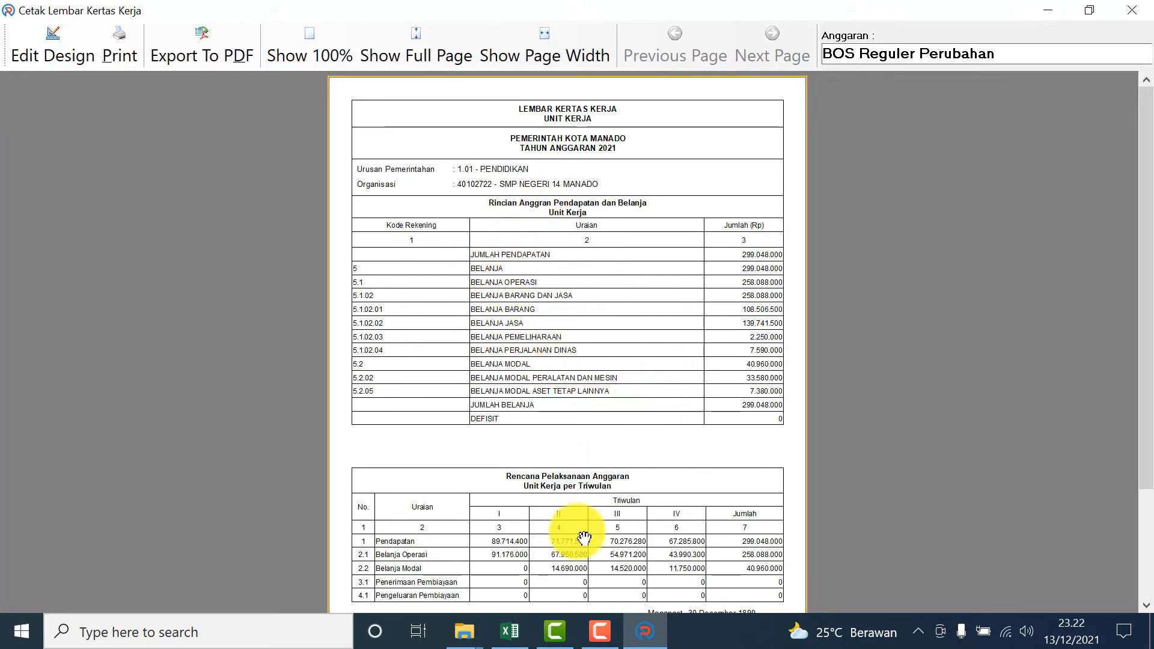
click(1142, 9)
- Preview the per-Tahap Lembar Kertas Kerja, save it as a PDF, and close the preview
click(859, 70)
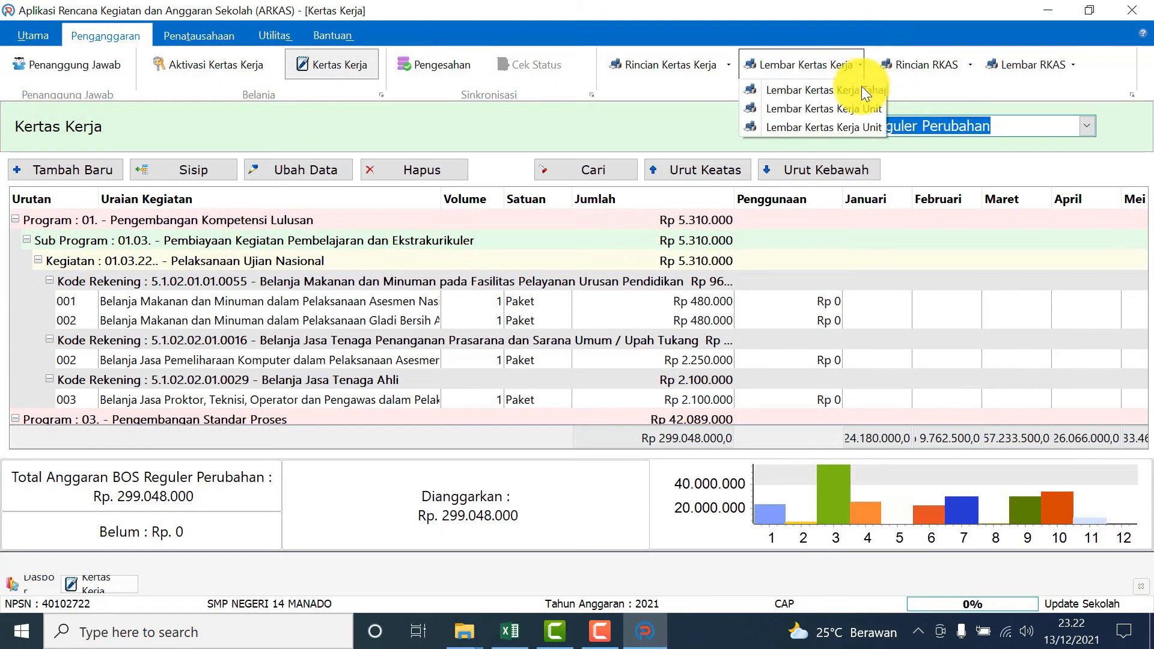
click(856, 92)
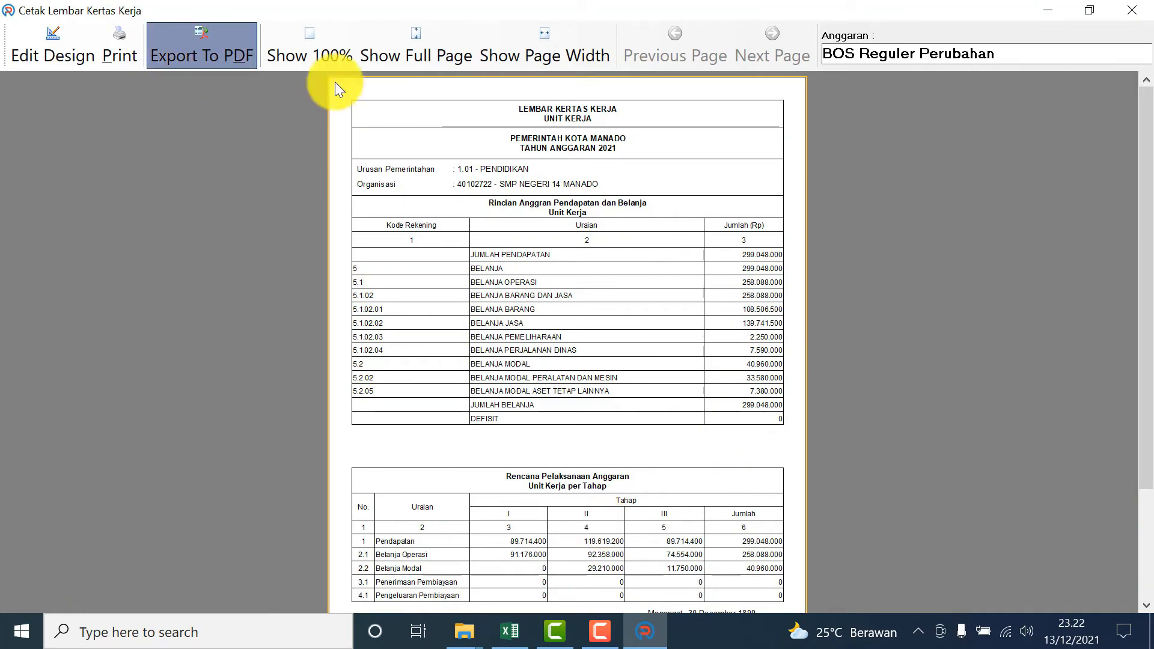
click(611, 514)
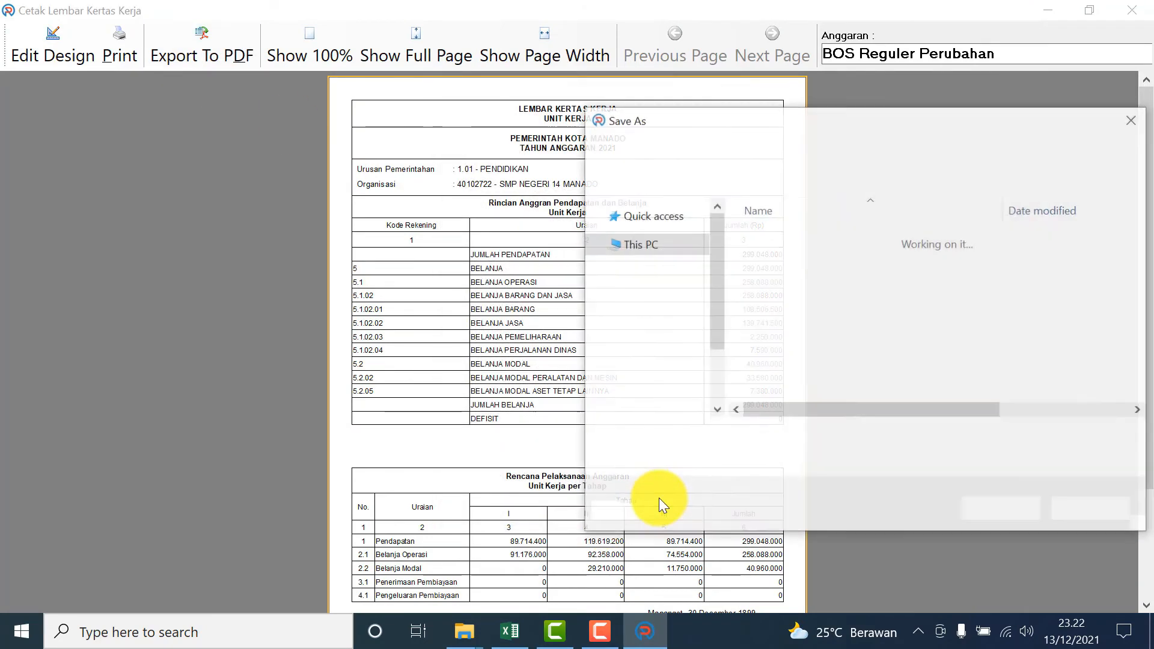
click(983, 510)
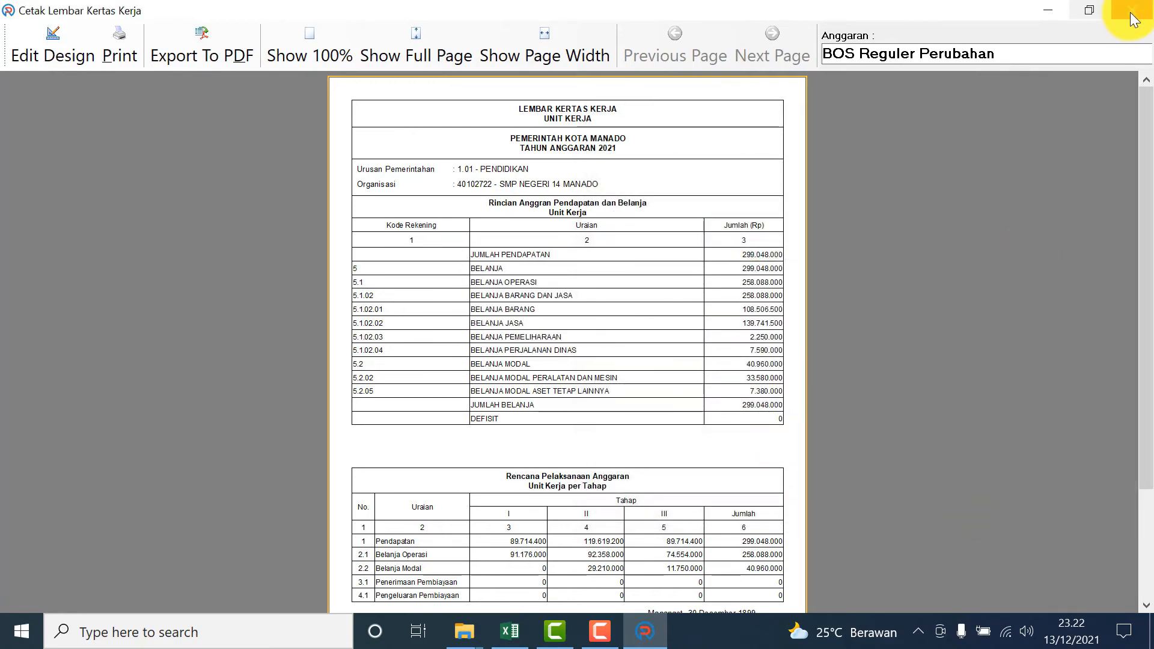
click(1132, 10)
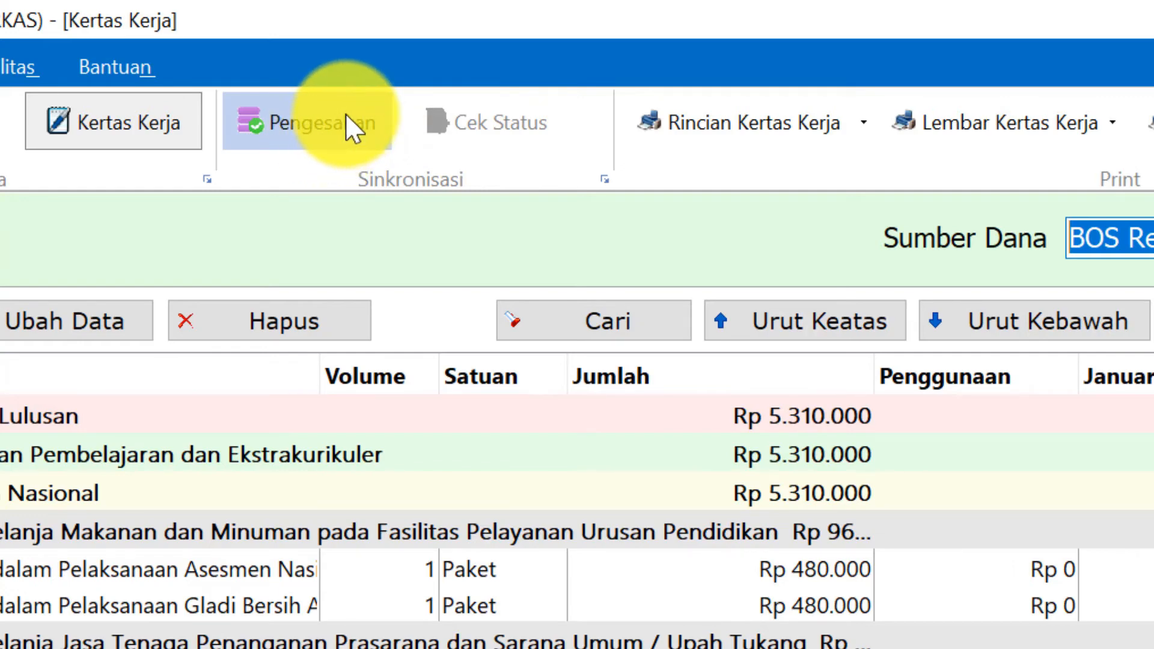
- Open the Pengesahan synchronisation, choose BOS Reguler Perubahan as the Sumber Dana, and start synchronising
click(347, 115)
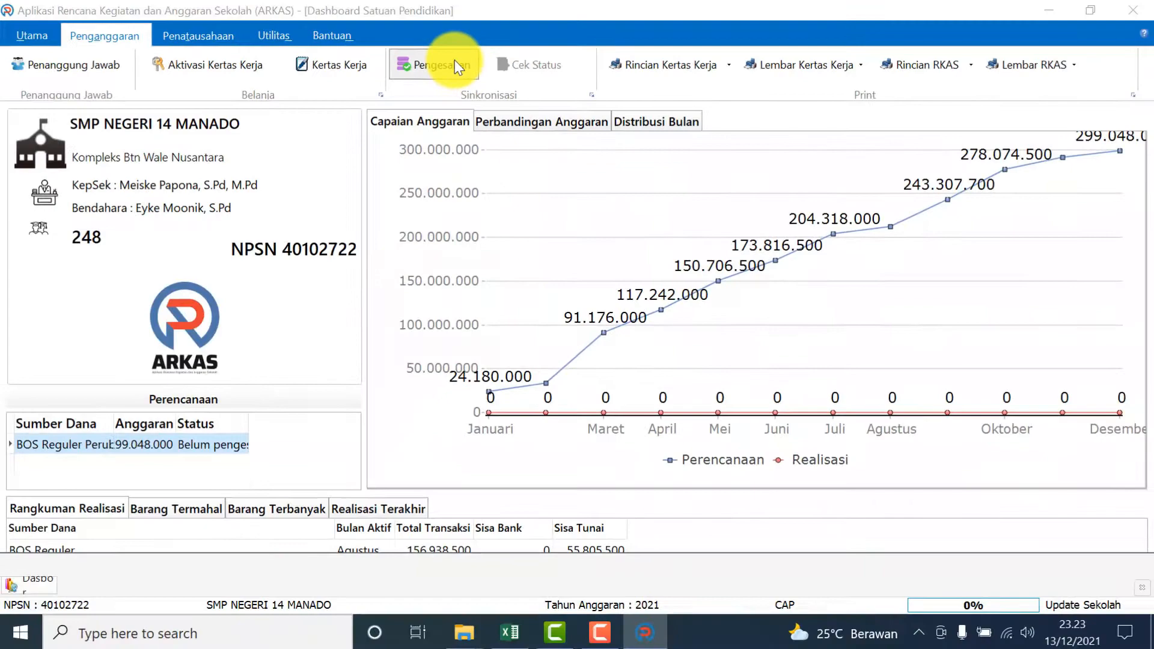
click(455, 60)
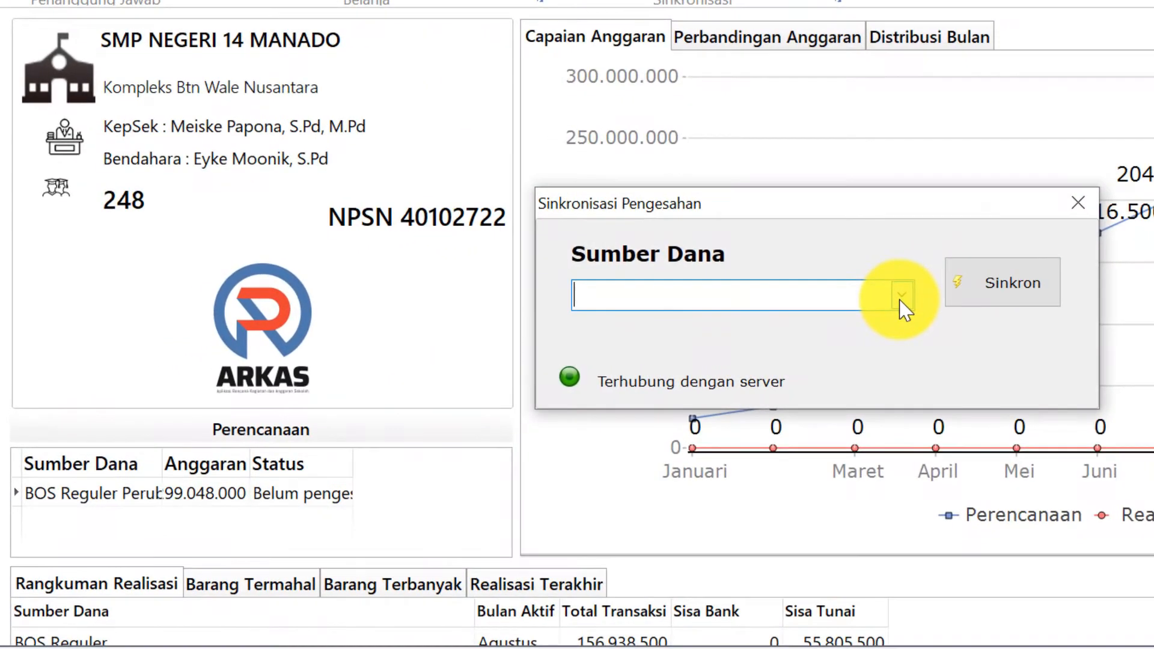
click(636, 305)
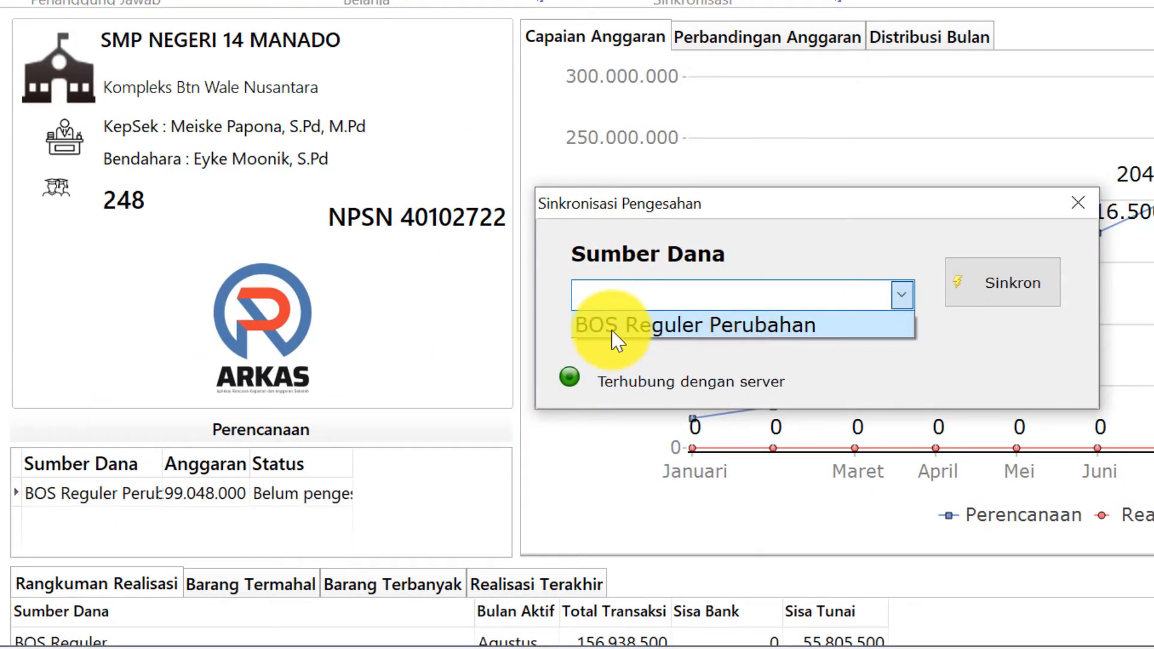
click(792, 336)
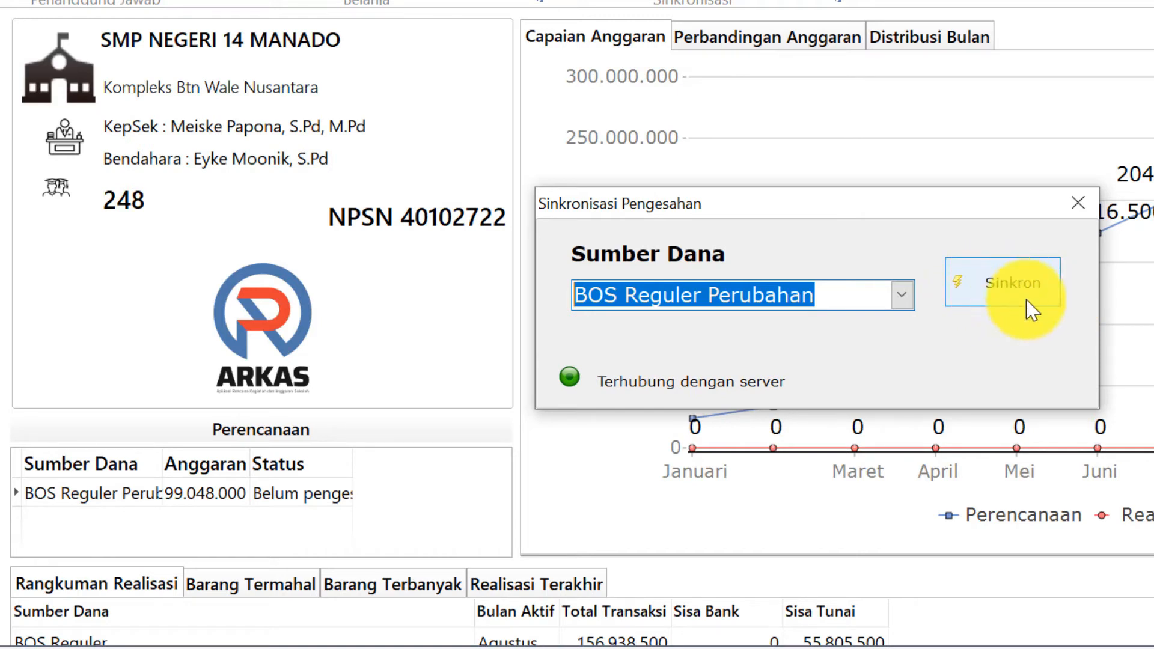
click(974, 289)
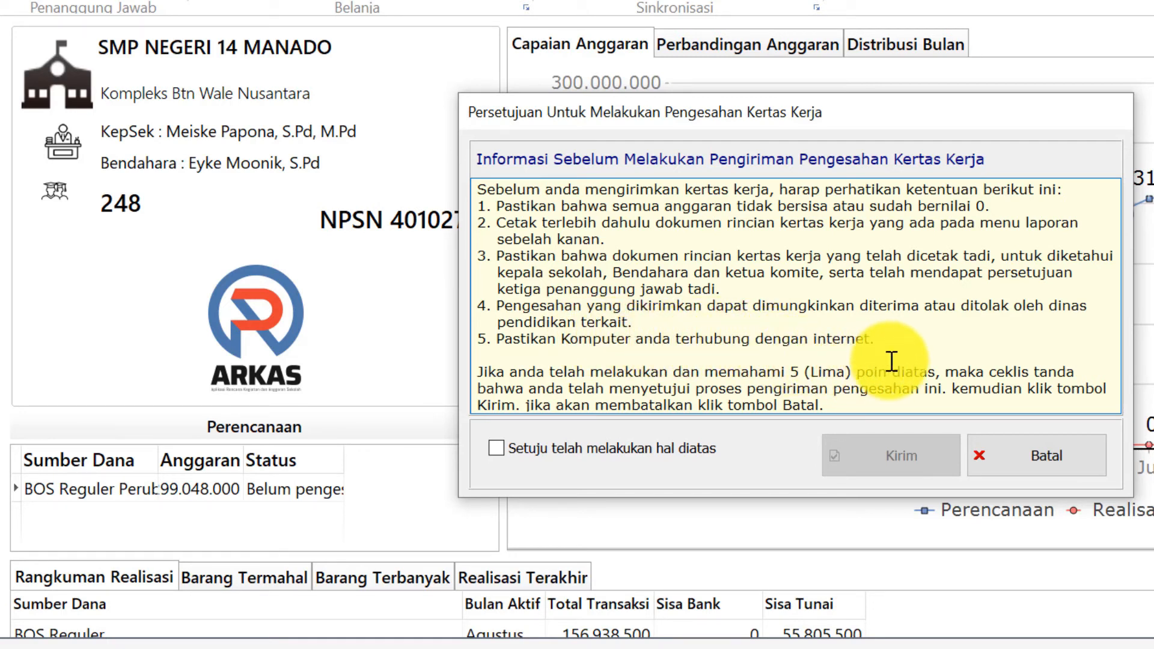
- Read the Kertas Kerja submission terms, agree to them, send the Pengesahan request, and synchronise BOS Reguler Perubahan
scroll(938, 360, down, 1)
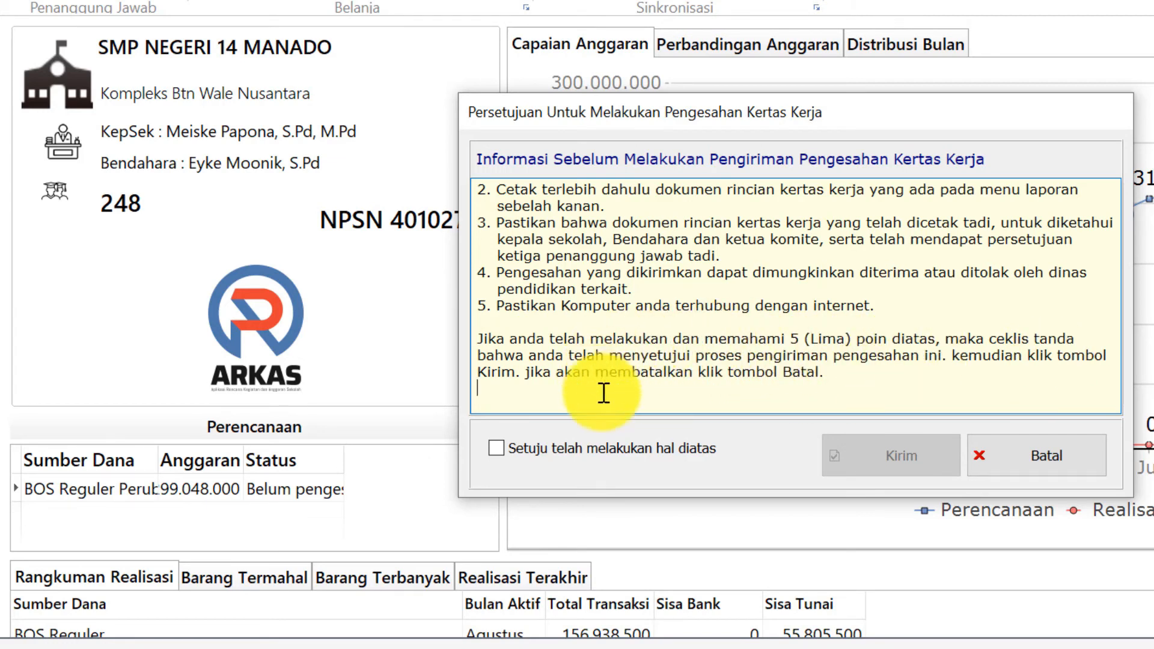
click(496, 449)
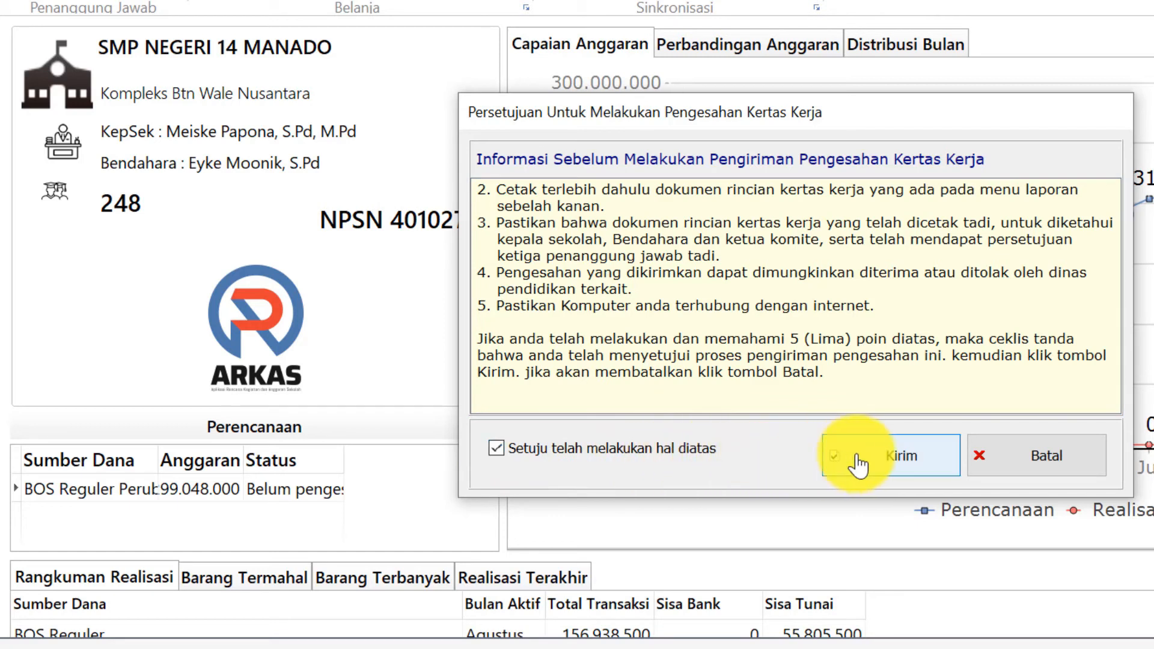
click(936, 468)
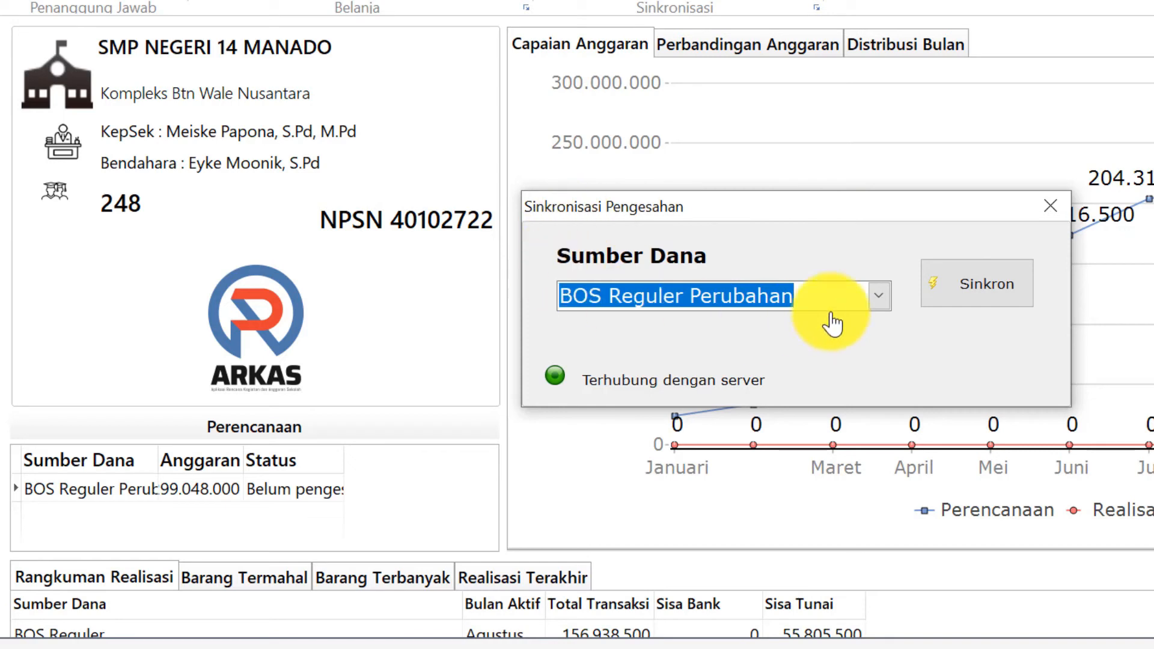
click(947, 291)
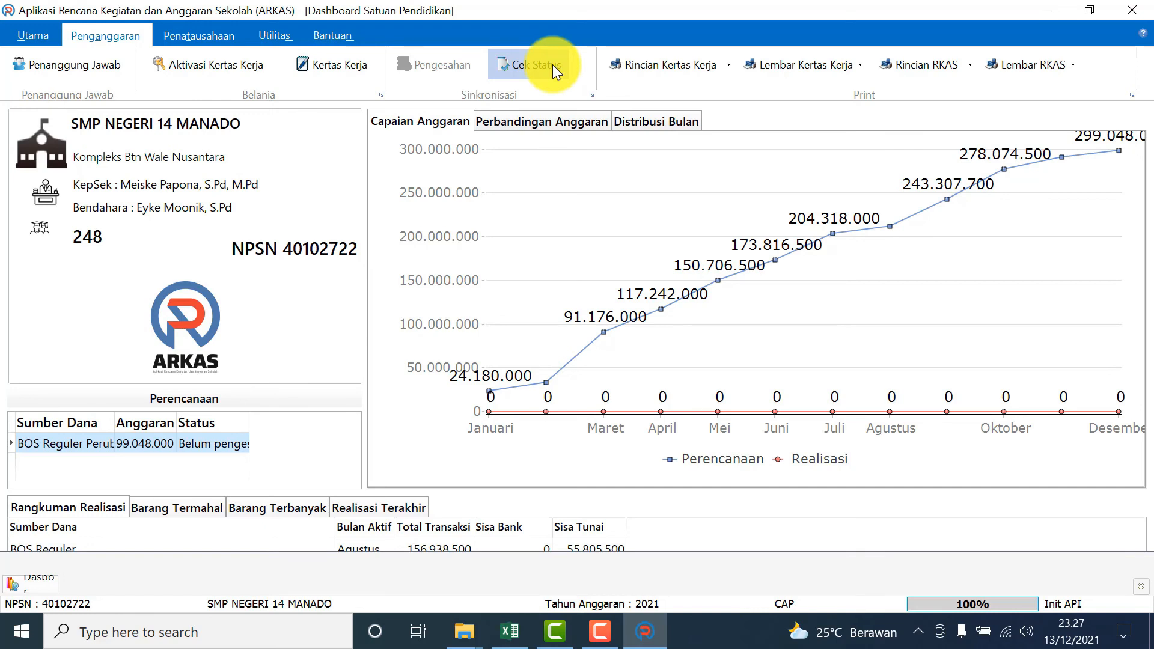
- Check the Pengesahan status, and view the BOS Reguler Perubahan Kertas Kerja with its first Asesmen Nasional food and drink item selected
click(545, 63)
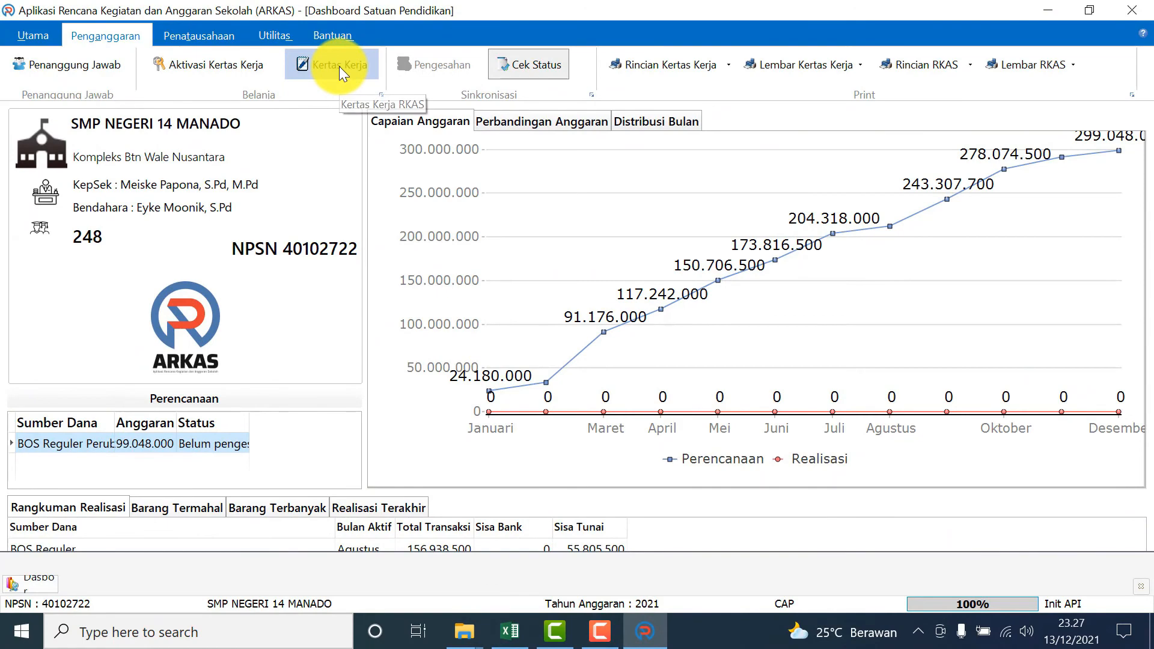
click(339, 66)
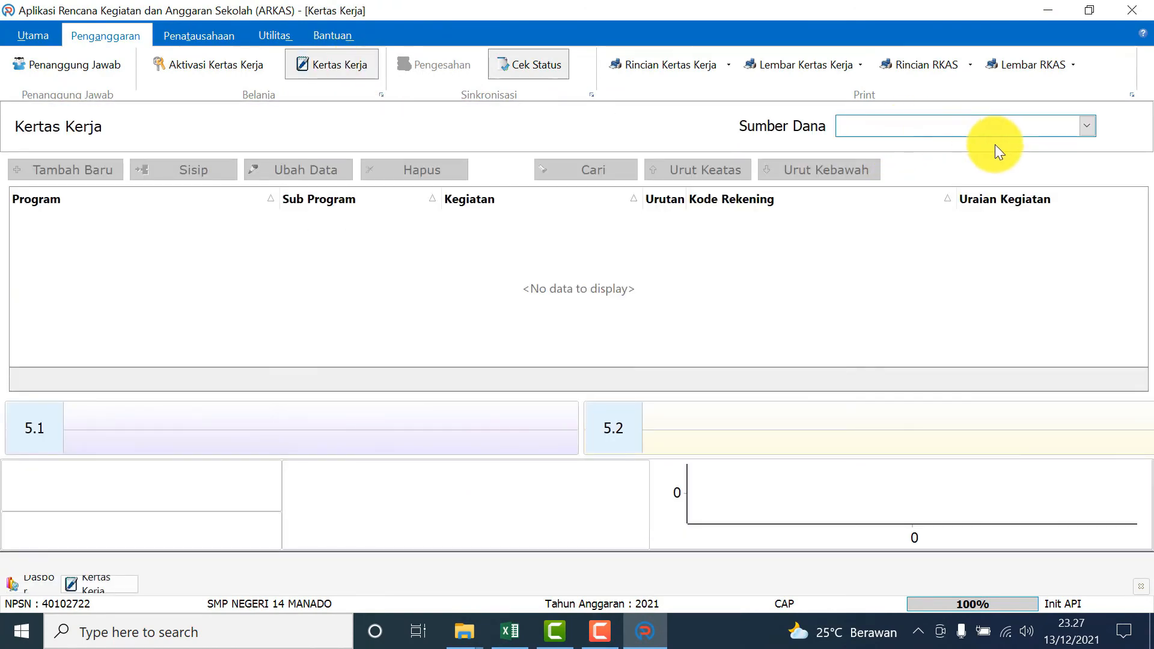
click(1077, 132)
click(986, 150)
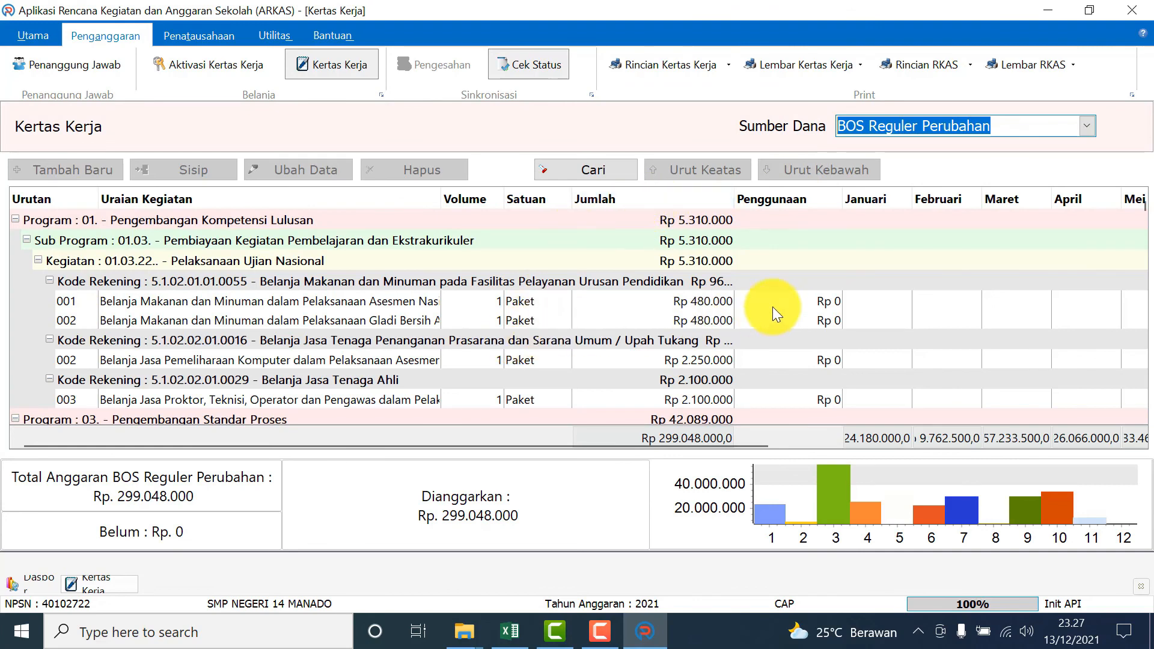
click(416, 301)
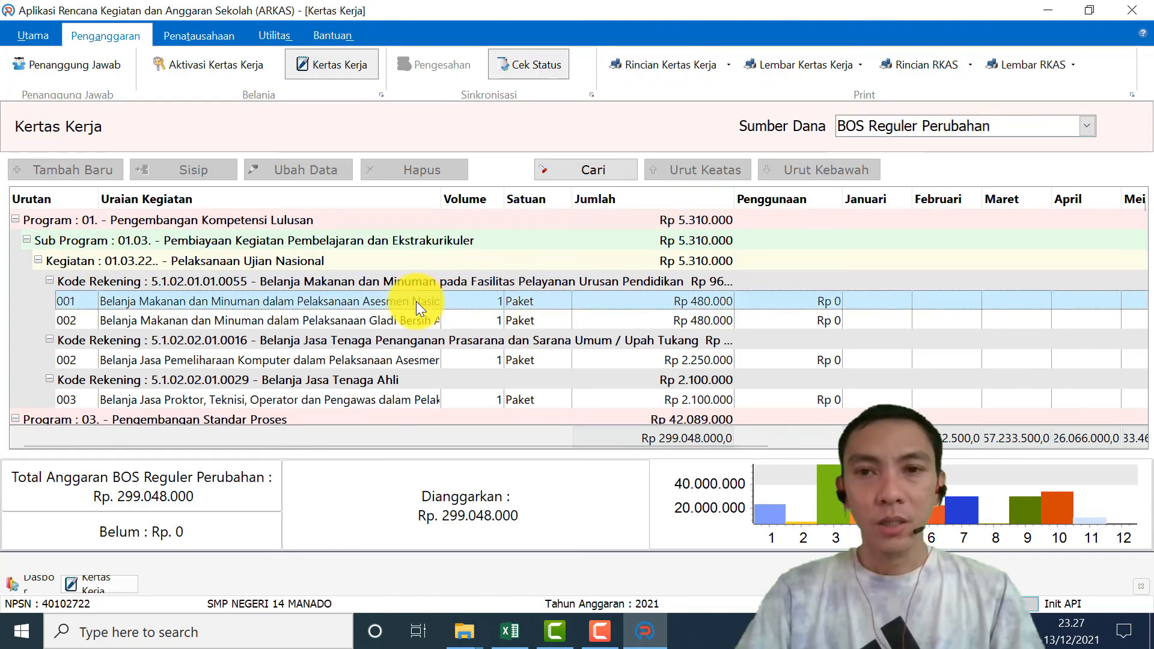